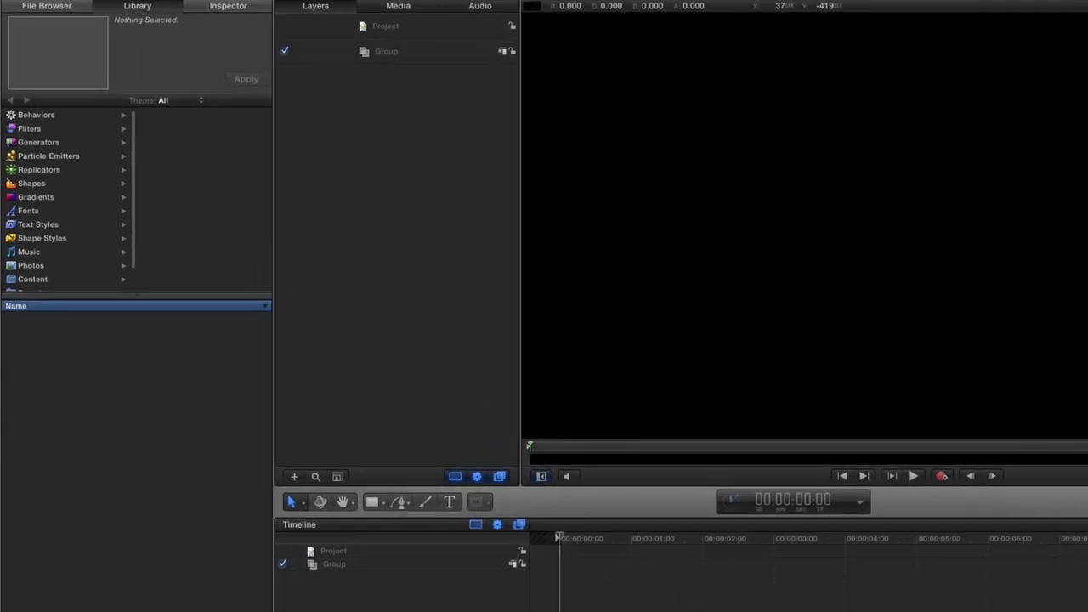
Check the Broadcast HD 1080, 24 fps project settings, then select the Group layer
left_click(228, 5)
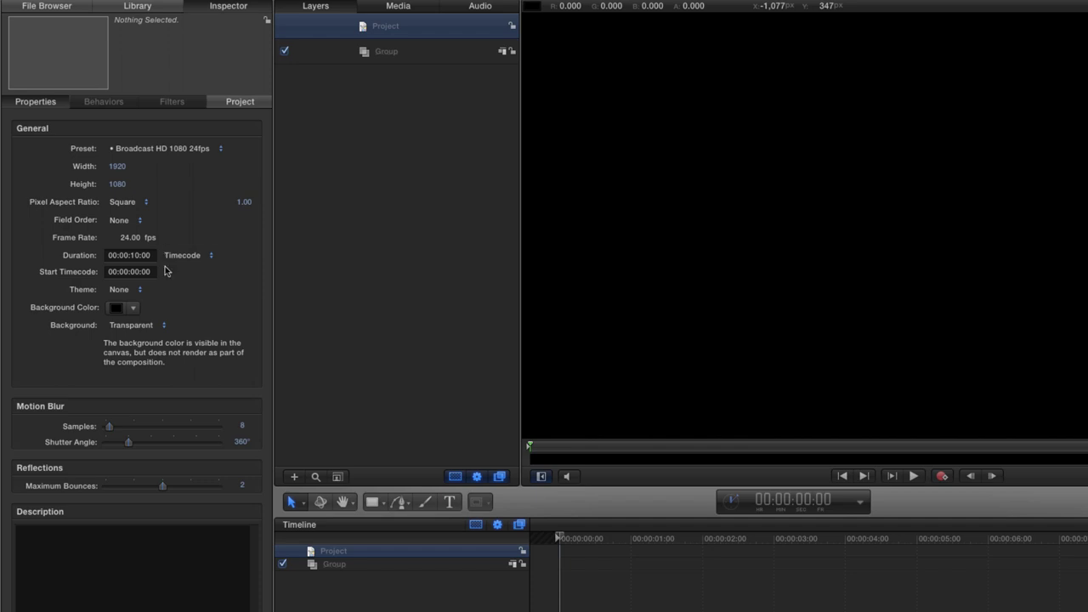
left_click(383, 55)
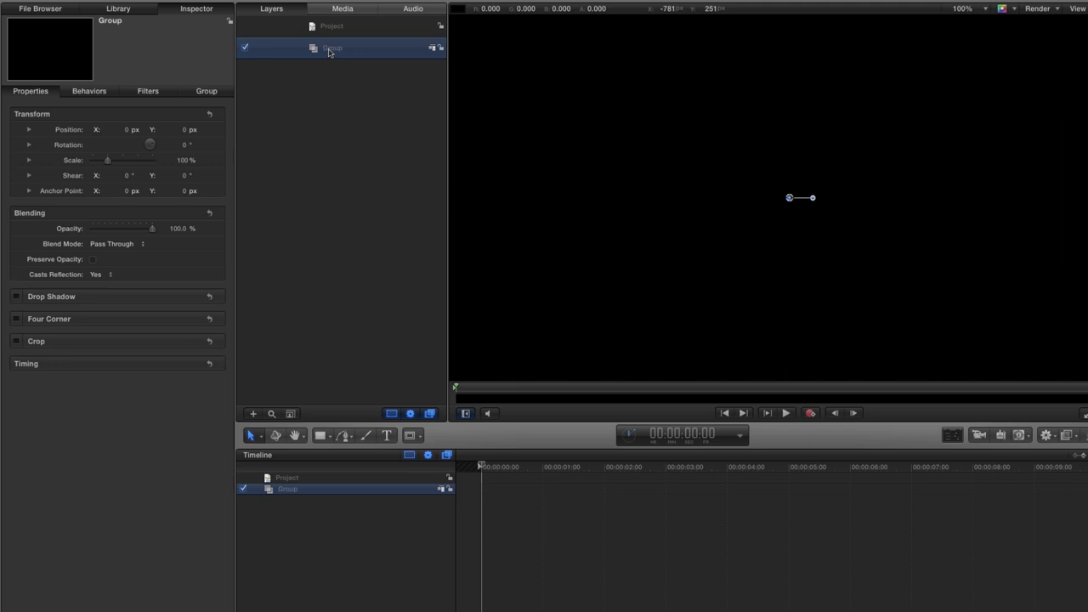
Hide the timeline, then draw a small white circle and reset it to the frame centre
key("super+7")
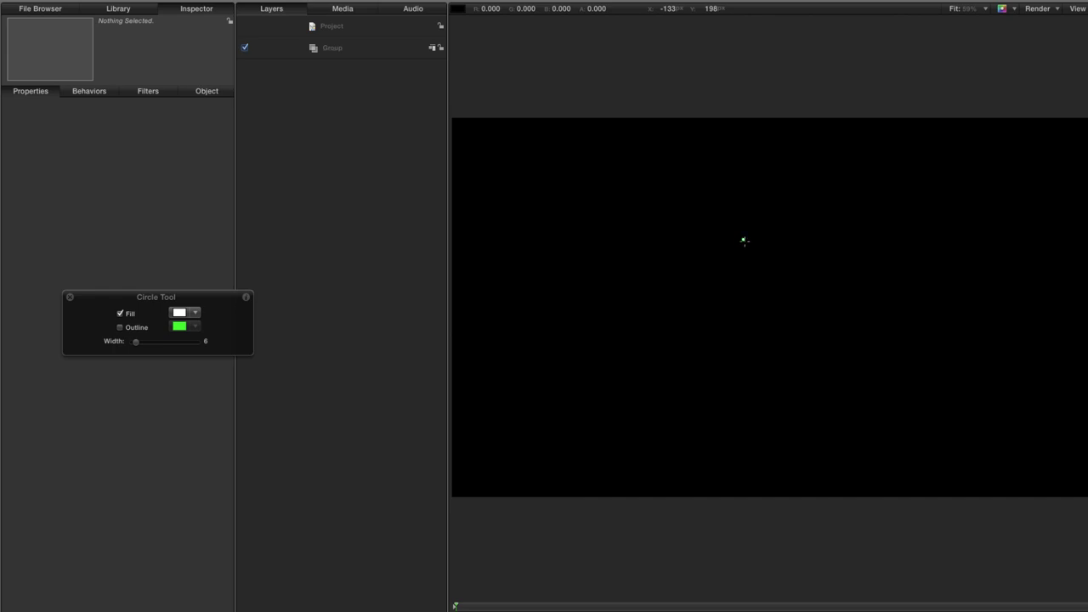
left_click(744, 240)
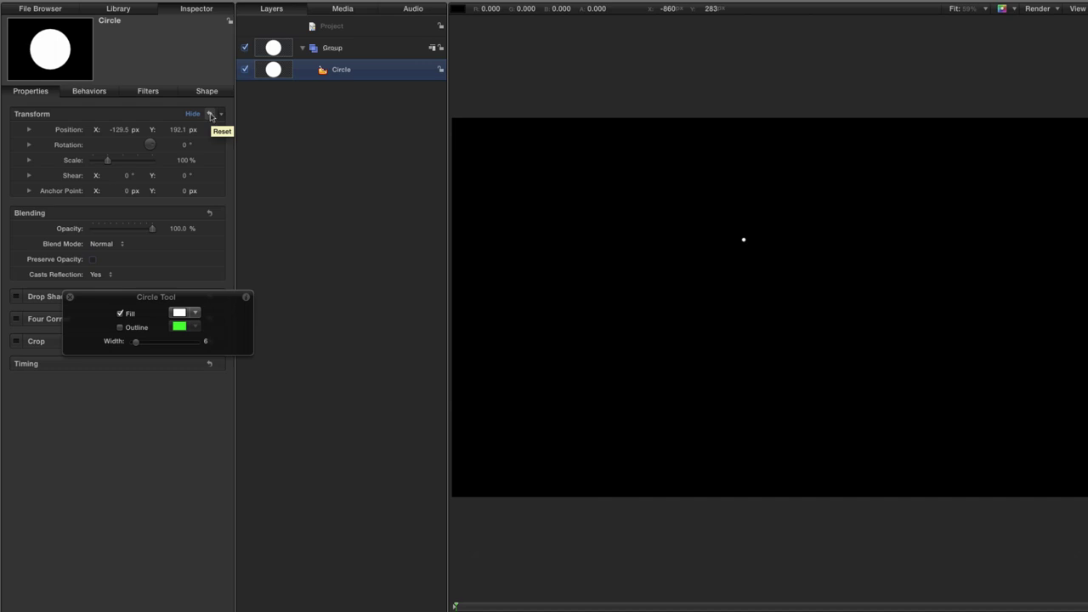
left_click(210, 115)
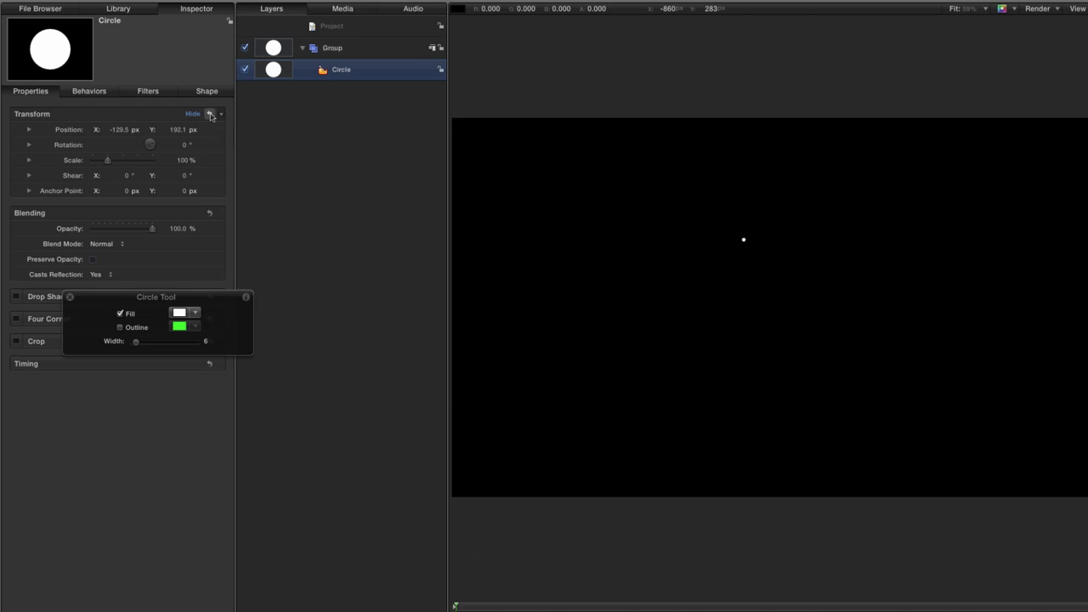
left_click(69, 297)
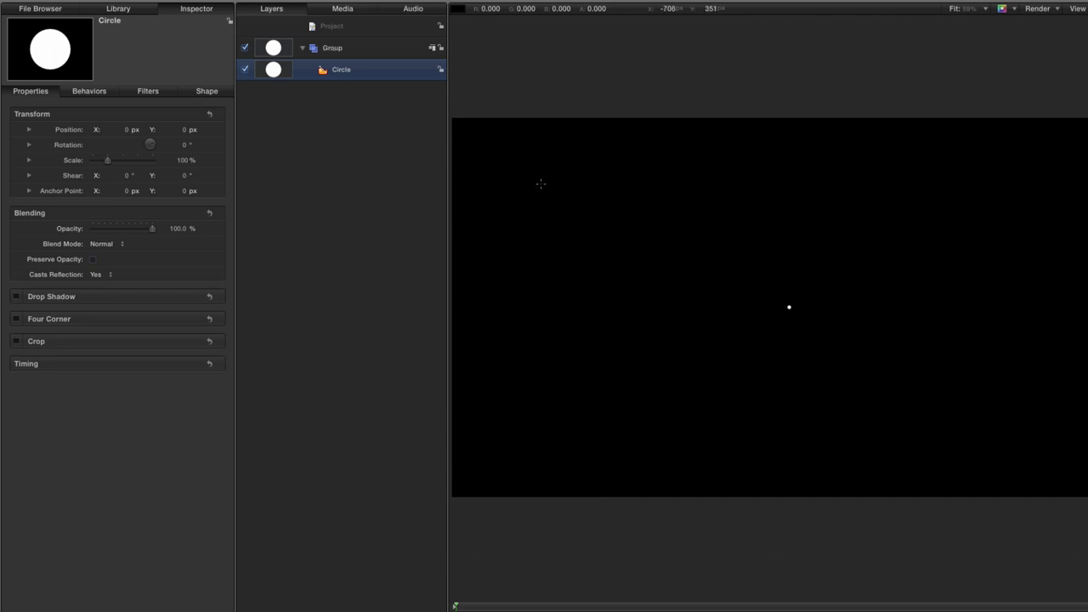
Make the circle a particle emitter with a Rectangle shape and Random Fill arrangement
key("e")
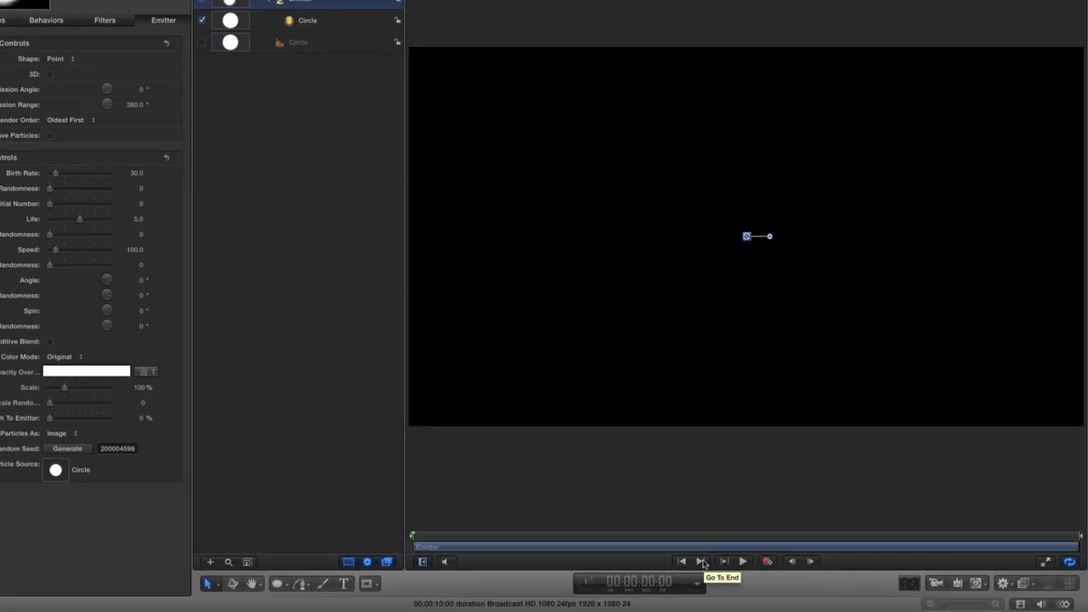
left_click(700, 562)
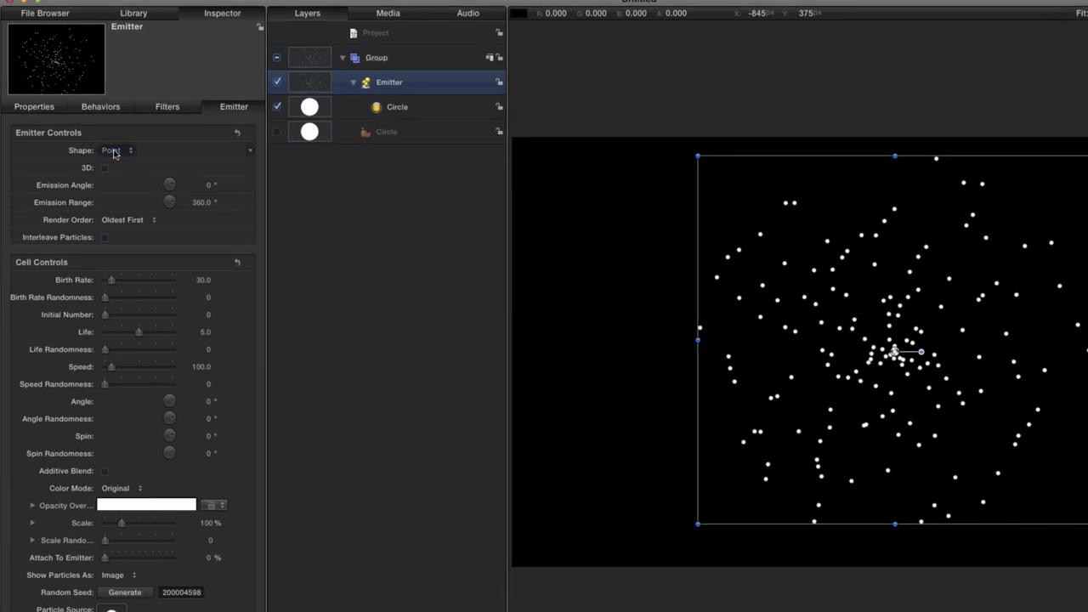
left_click(121, 150)
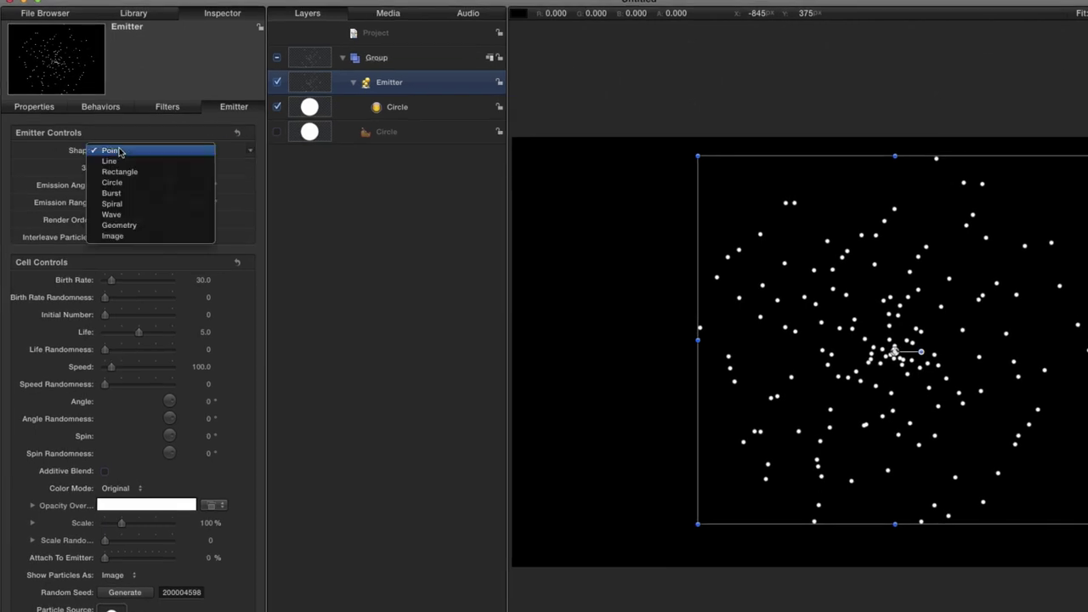
left_click(119, 172)
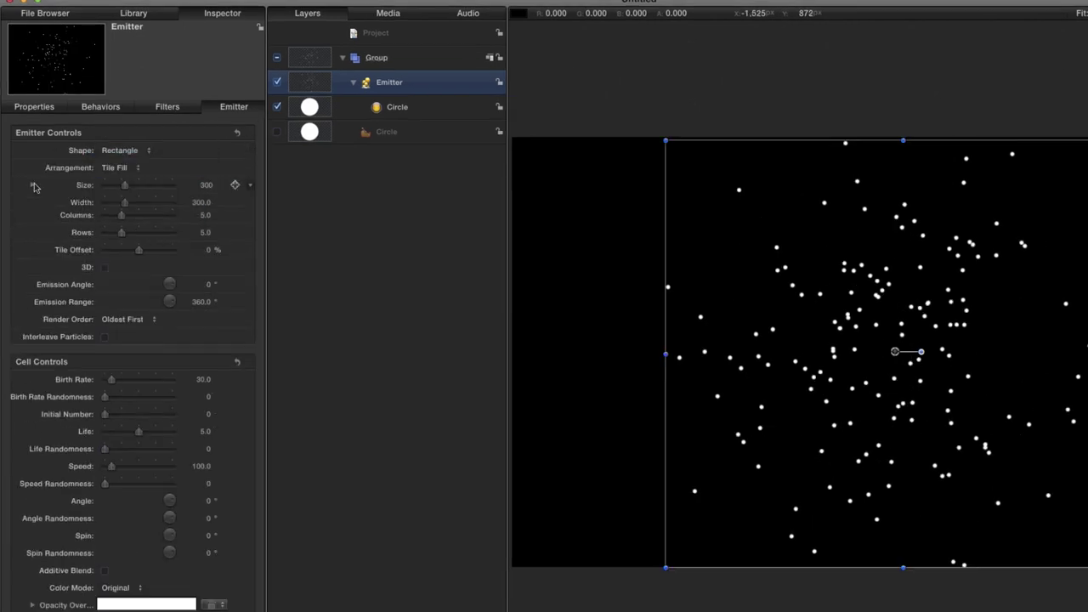
left_click(120, 168)
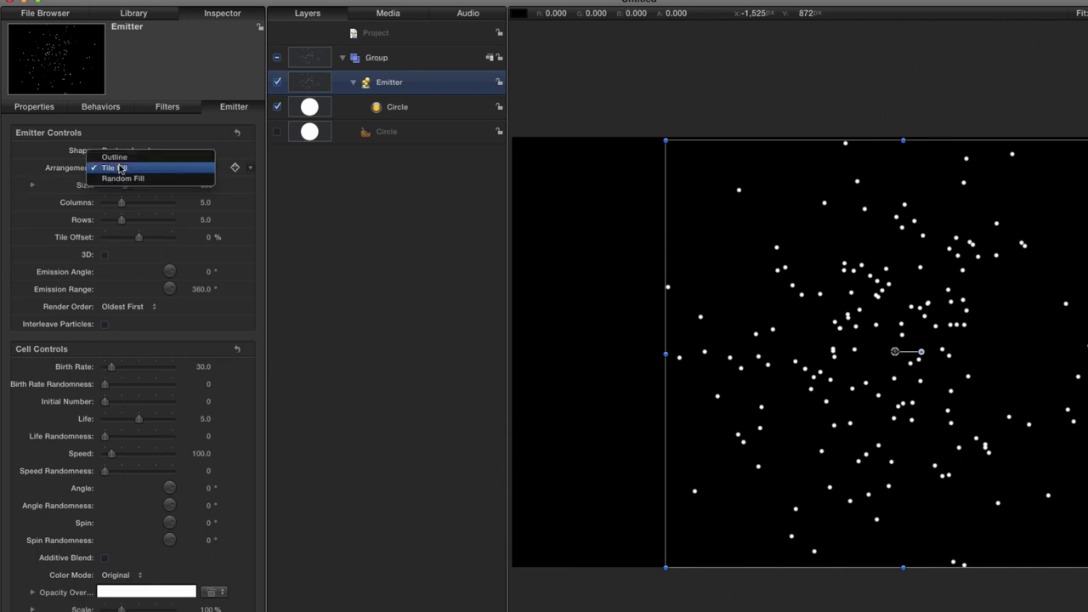
left_click(121, 180)
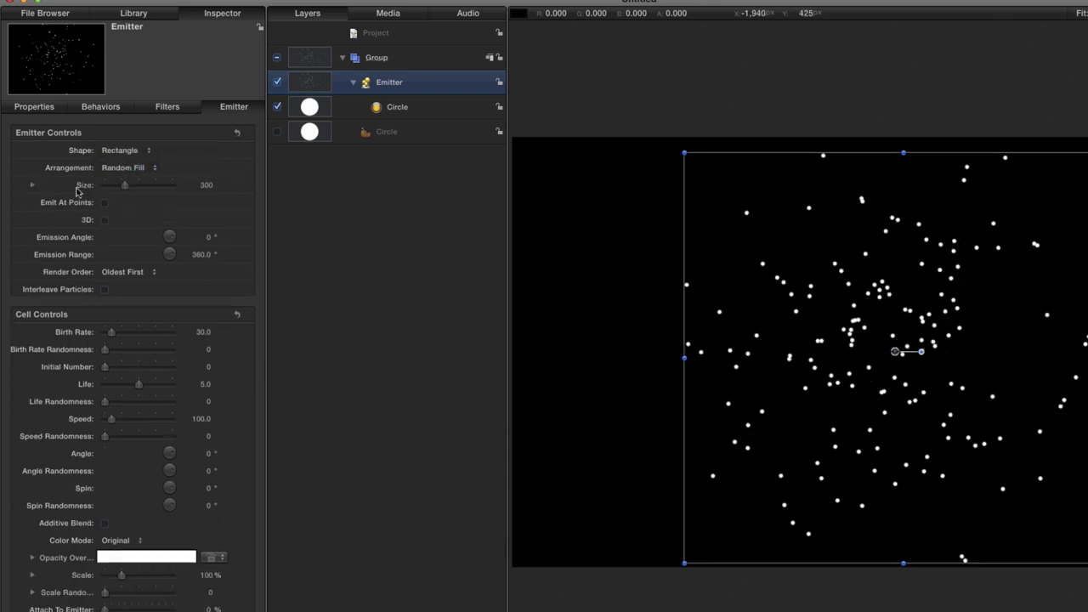
Set the emitter size to 1920 wide by 1080 high and zoom the canvas out
left_click(32, 185)
double_click(202, 203)
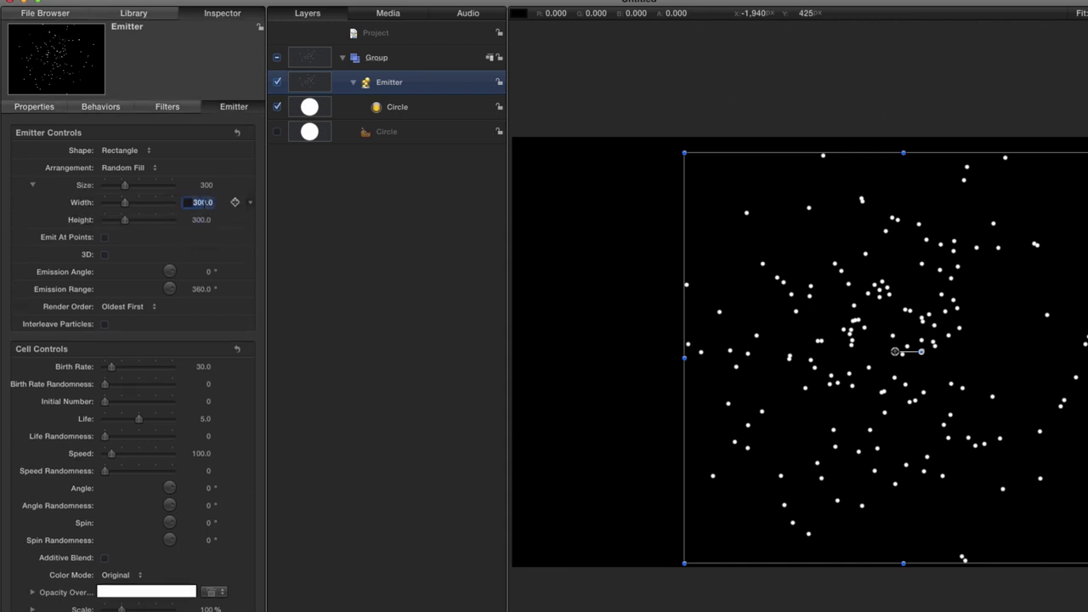
type("1920")
key("Tab")
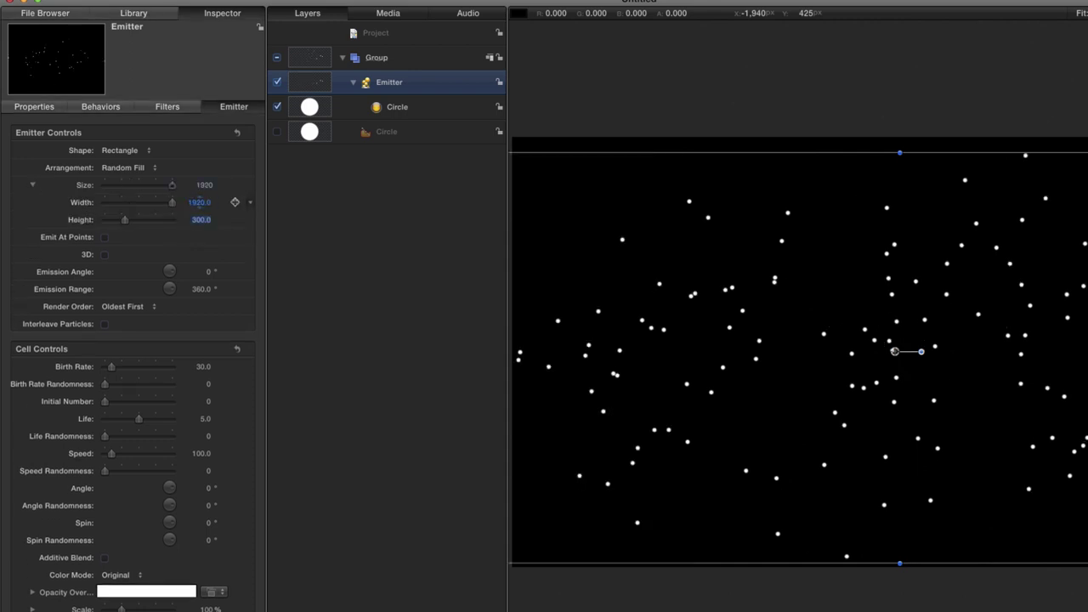
type("1080")
key("Return")
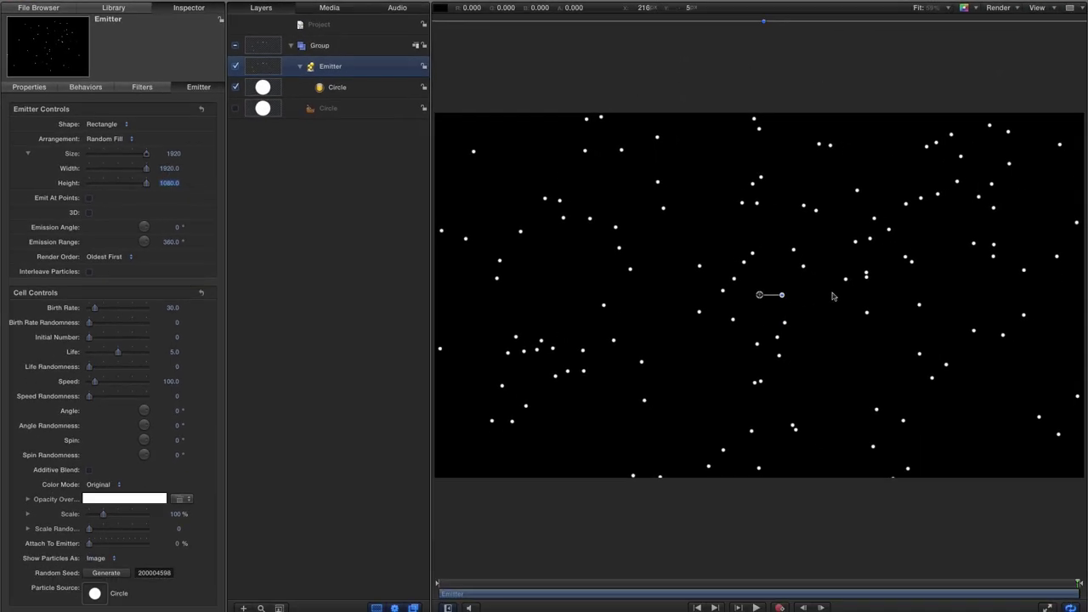
key("super+minus")
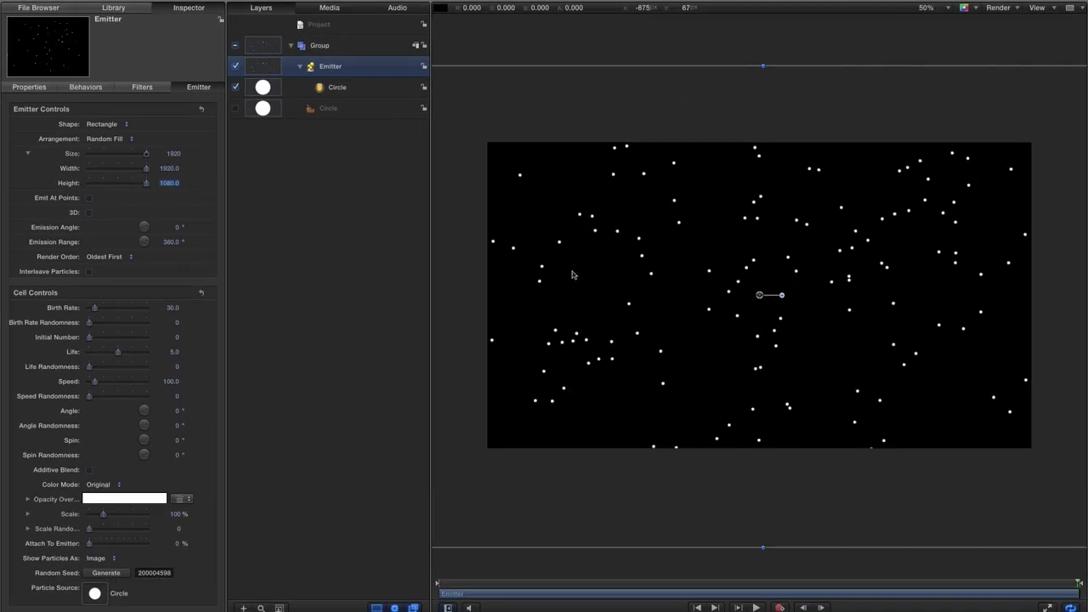
In the Emitter Inspector, set Birth Rate 80, Scale 50% and Scale Randomness 50
scroll(490, 278, "up", 2)
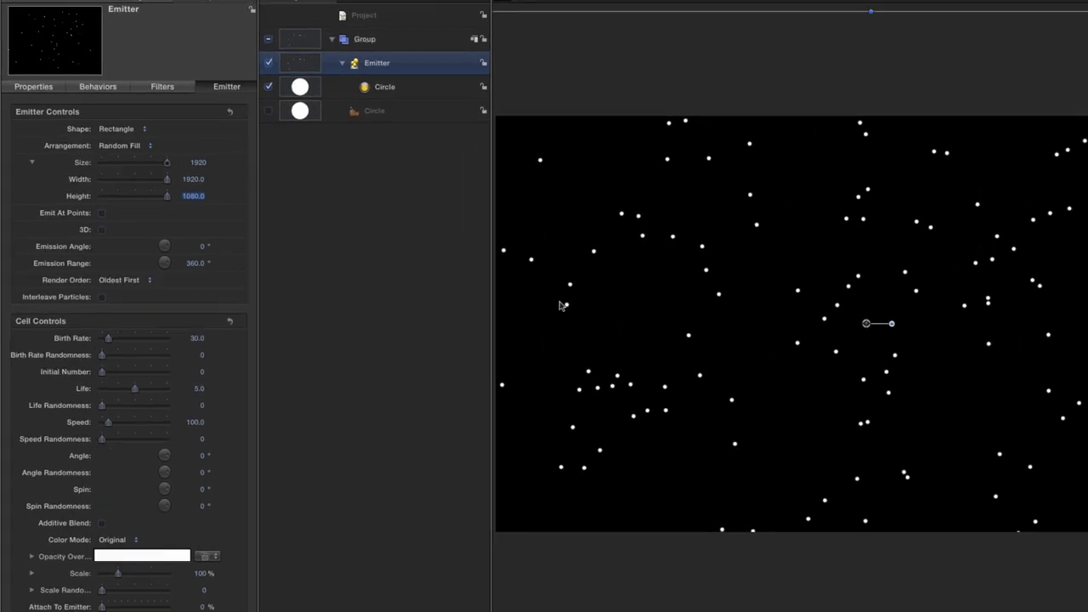
left_click(204, 347)
type("80")
key("Return")
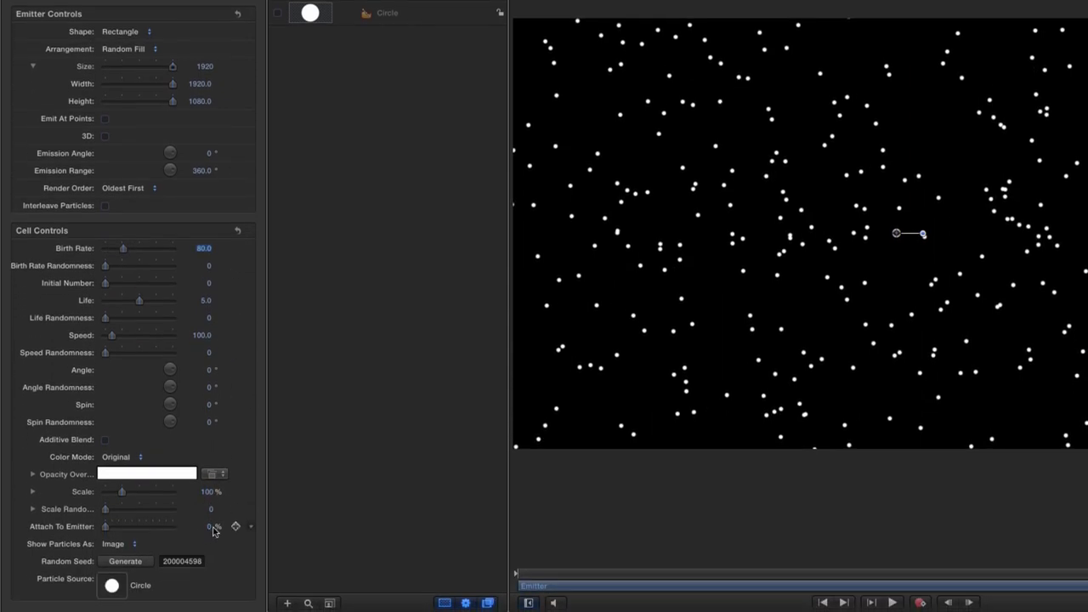
left_click(207, 559)
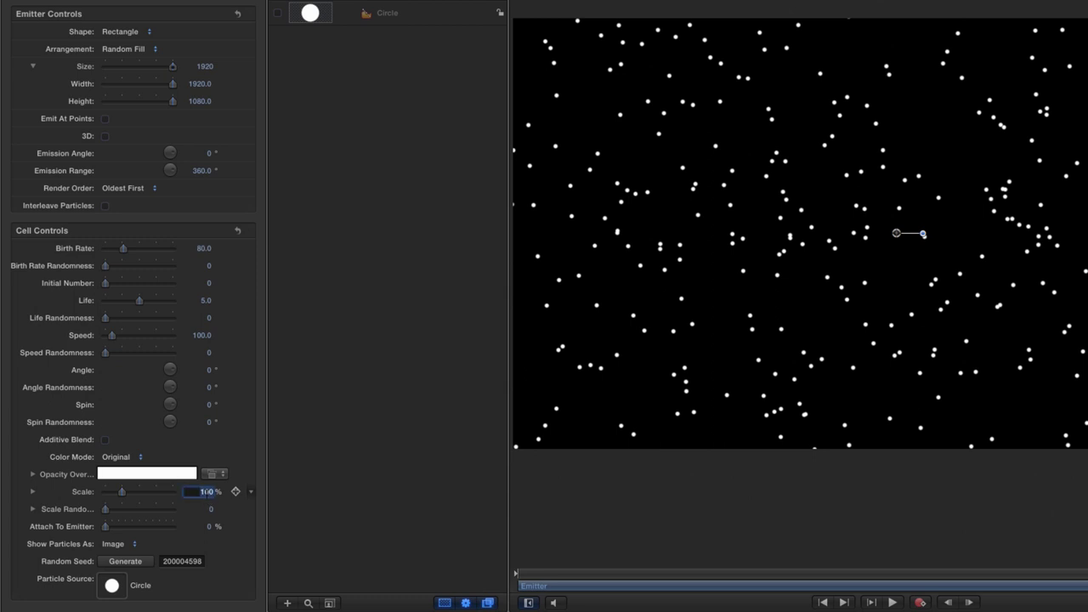
type("50")
key("Return")
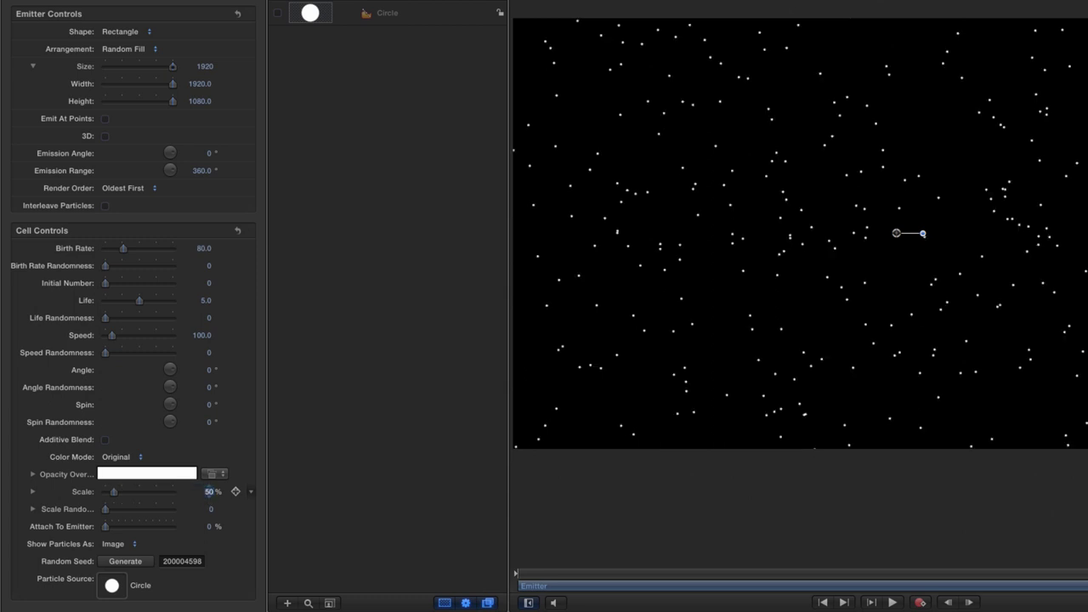
left_click(212, 509)
type("50")
key("Return")
Switch particle colour mode to Colour Range and add a green stop to the gradient
left_click(115, 458)
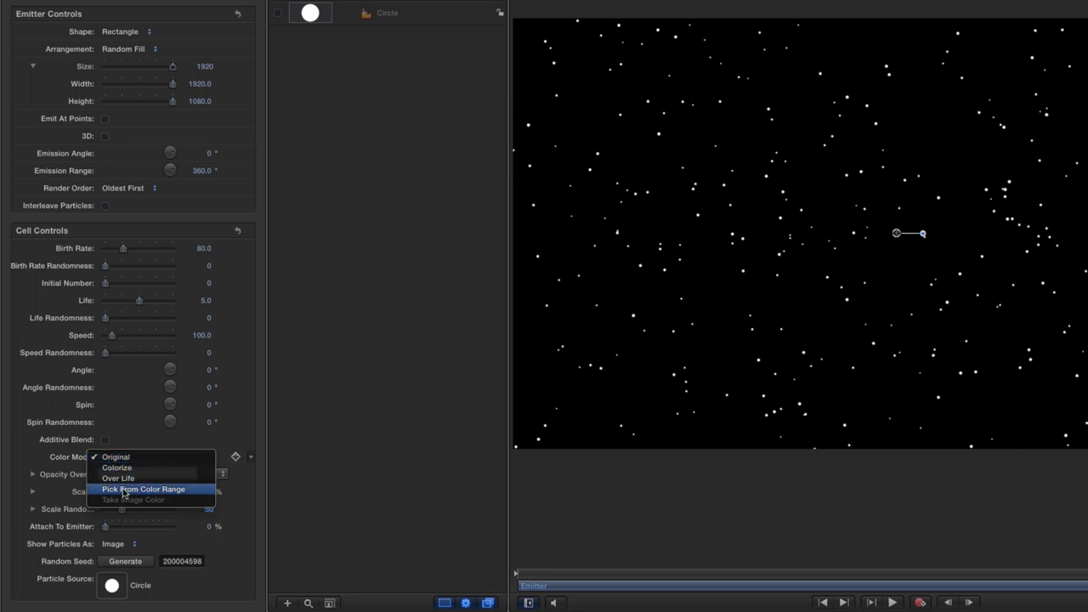
left_click(124, 490)
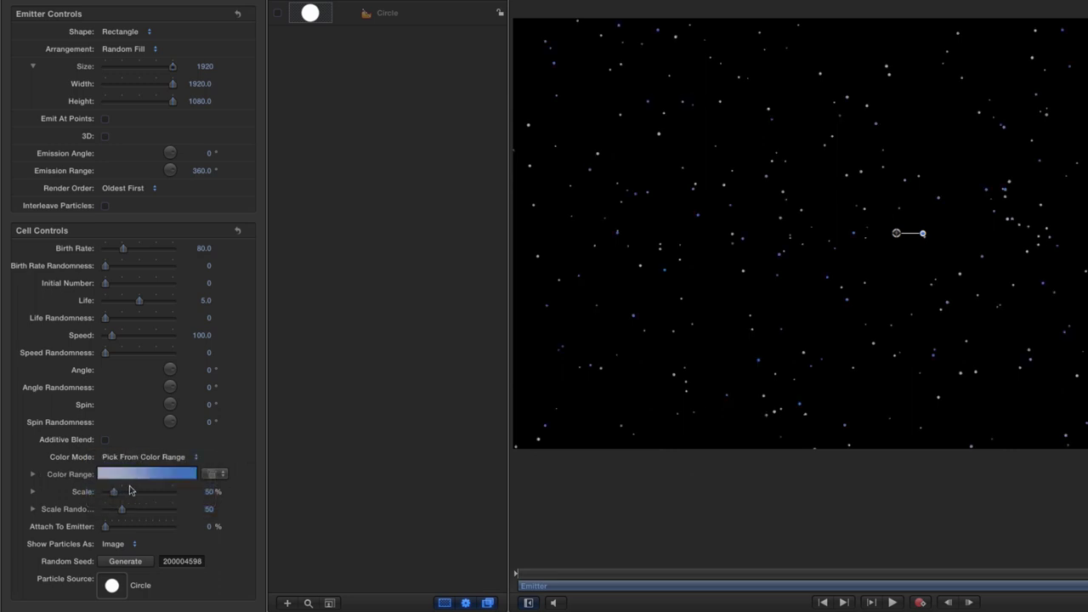
left_click(33, 475)
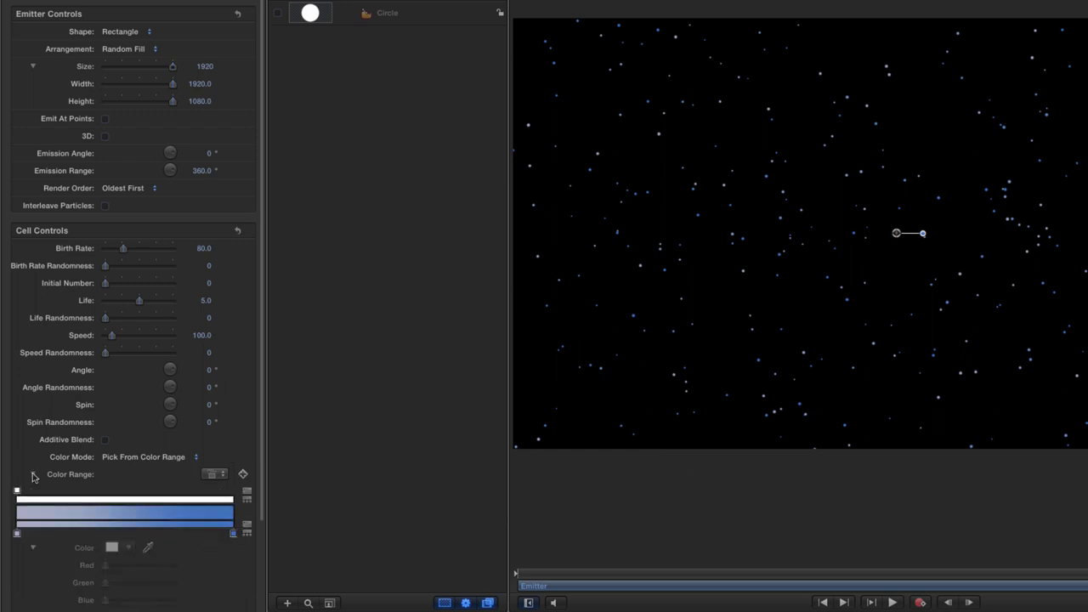
left_click(62, 533)
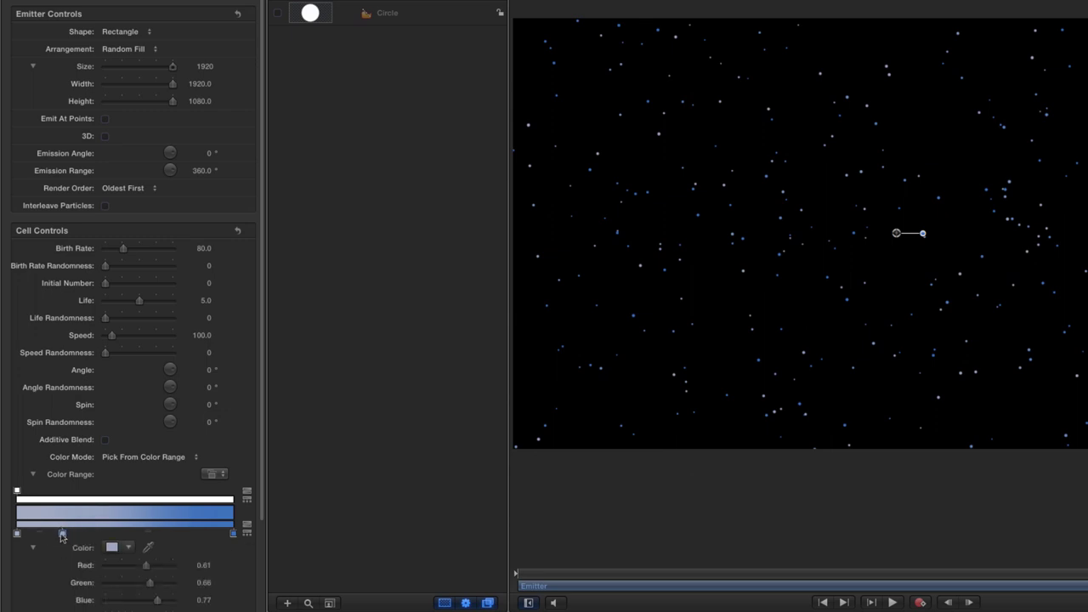
left_click(112, 547)
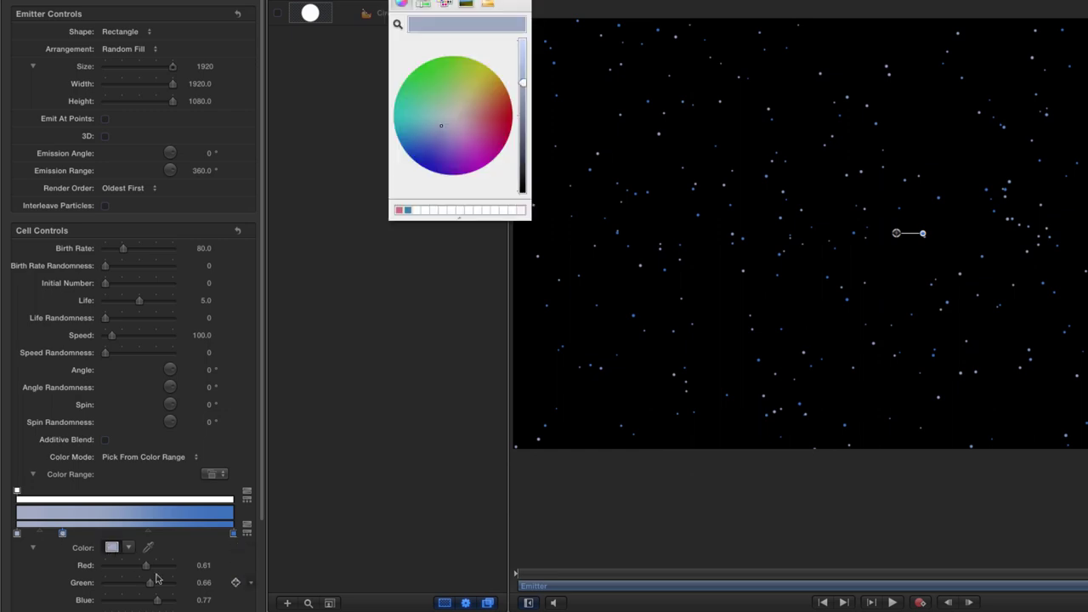
left_click(411, 74)
left_click(403, 87)
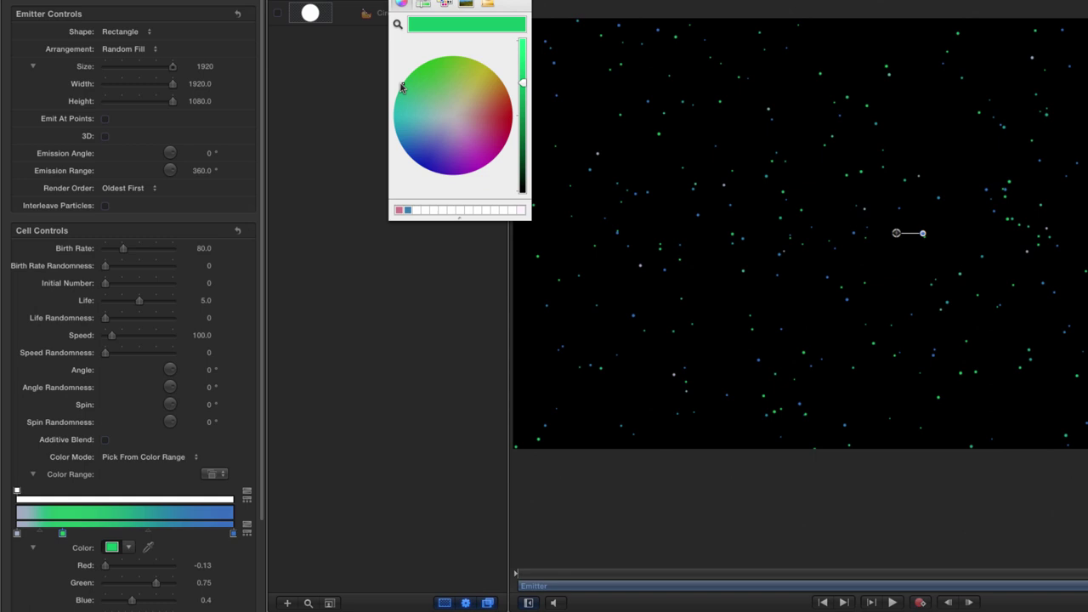
Add a tan colour stop and a brightened light purple stop to the colour range
left_click(109, 530)
left_click_drag(109, 530, 121, 532)
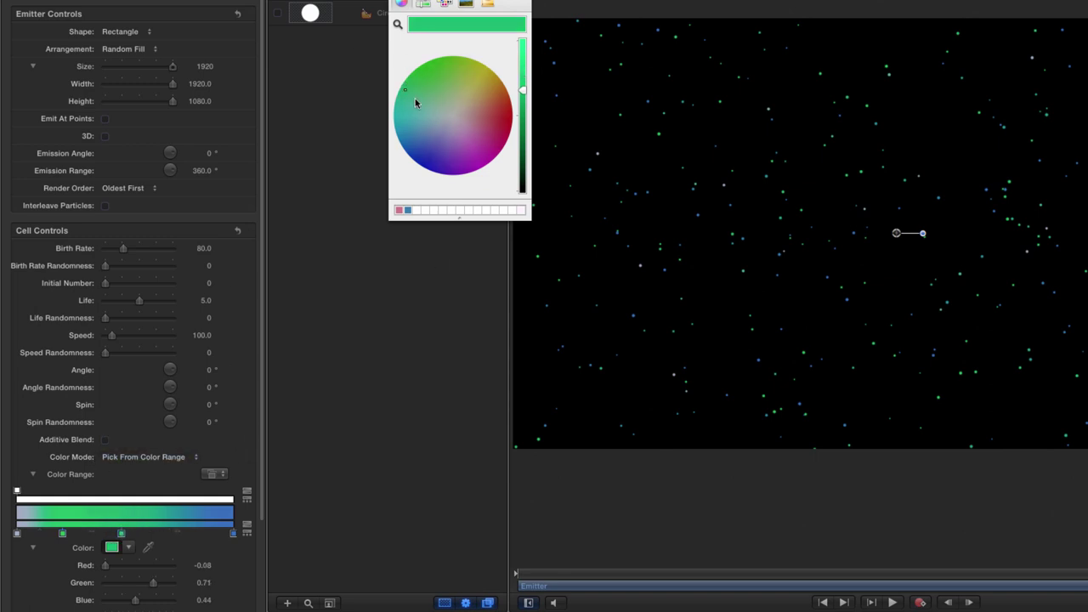
mouse_move(448, 91)
left_mouse_down()
mouse_move(478, 82)
mouse_move(476, 92)
left_mouse_up()
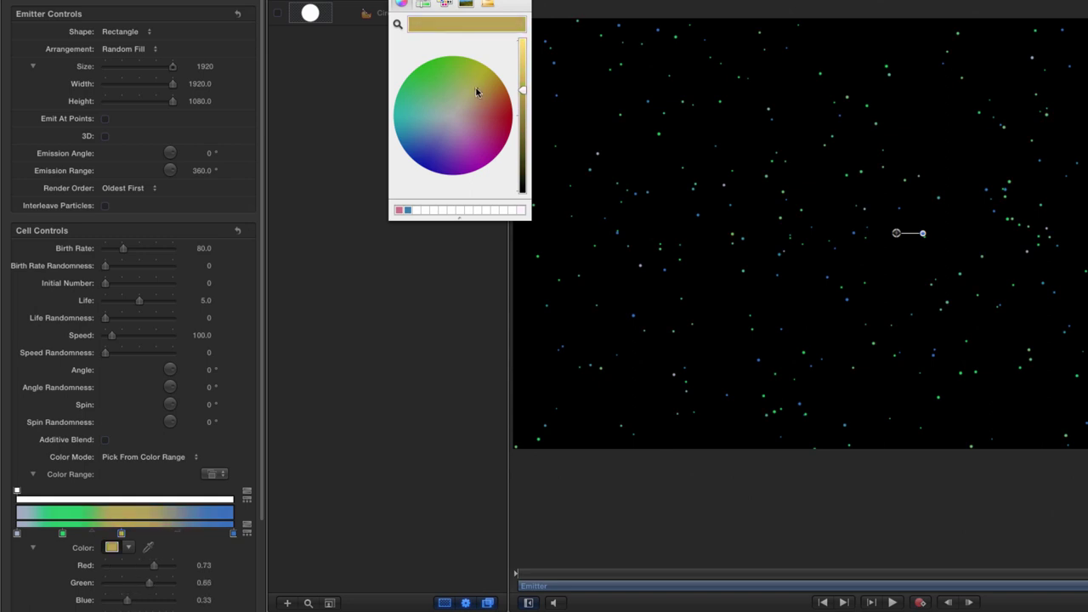
left_click(175, 533)
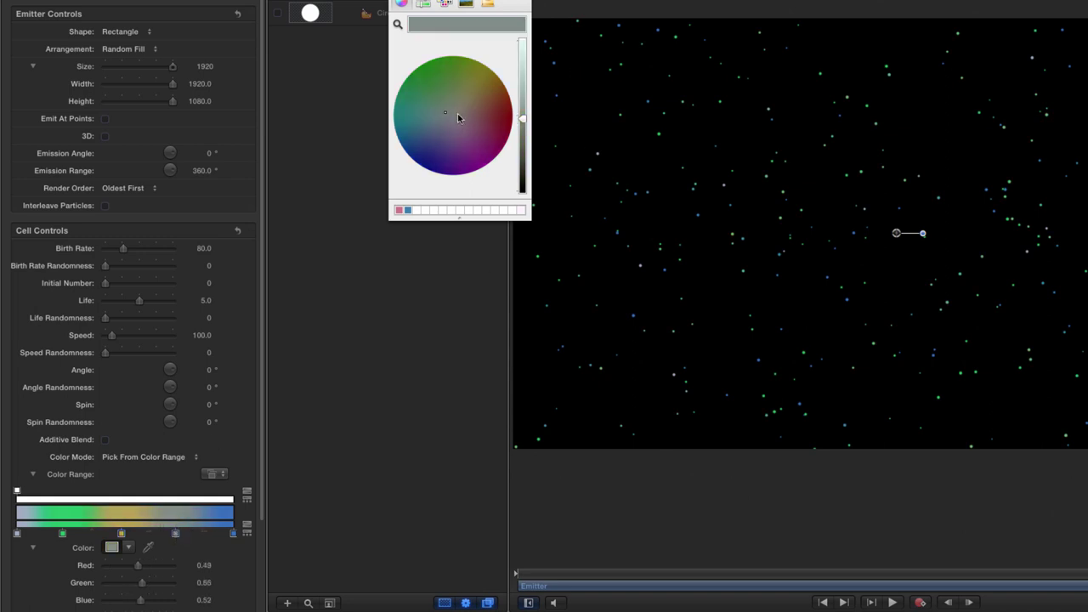
left_click_drag(453, 114, 466, 153)
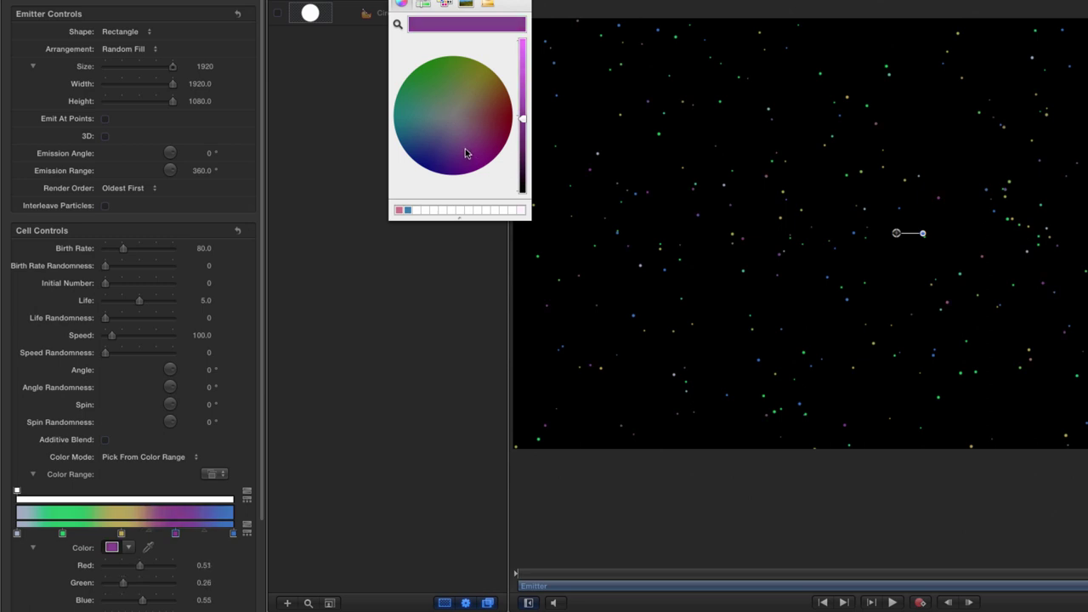
left_click_drag(524, 119, 524, 87)
key("Escape")
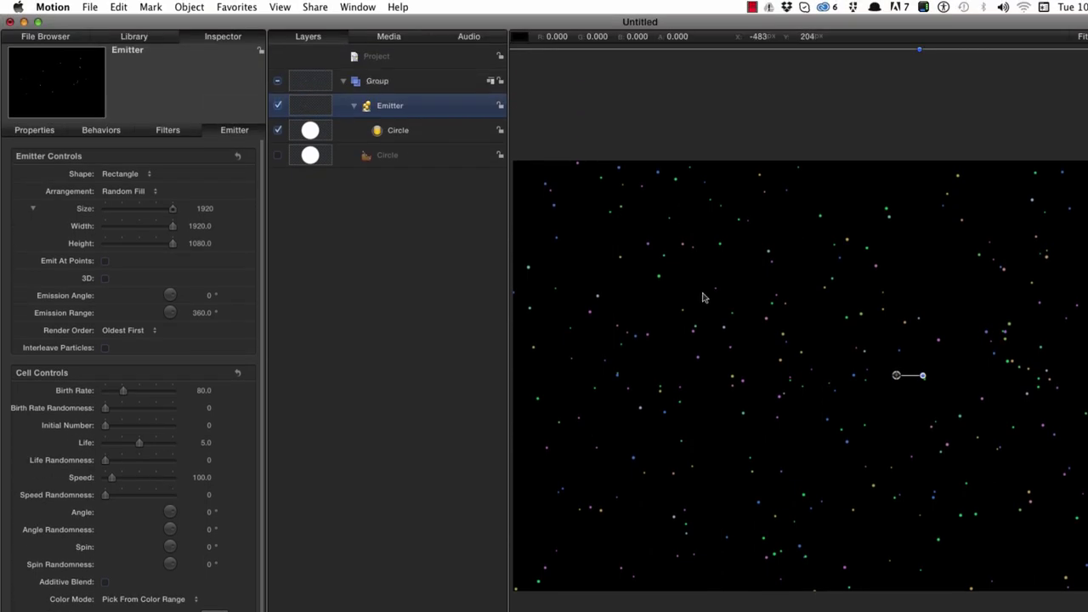
Save the current frame as STARFIELD.AA.png
left_click(314, 7)
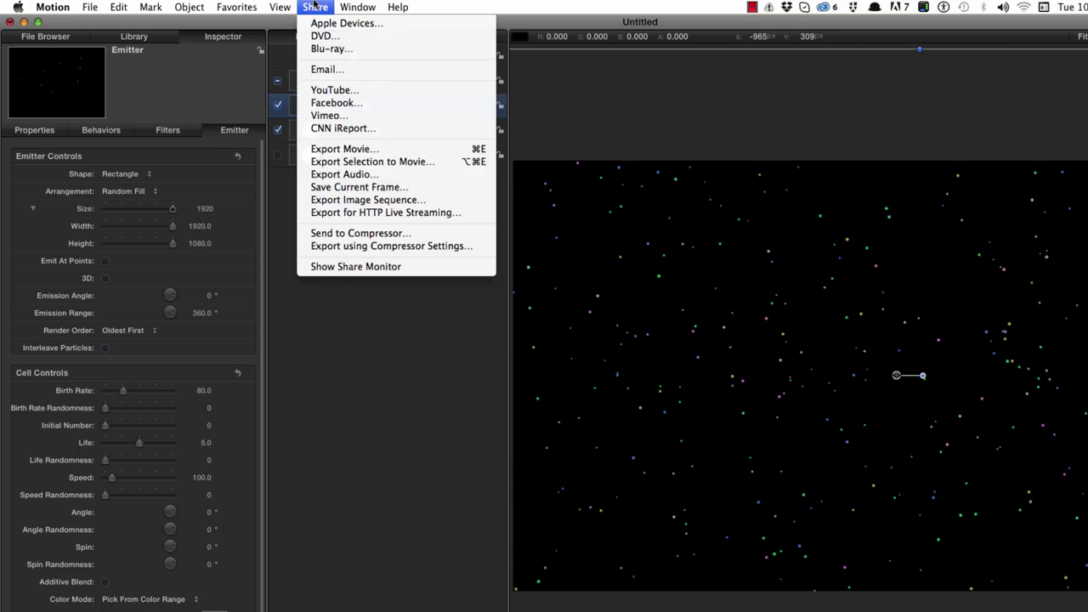
left_click(350, 188)
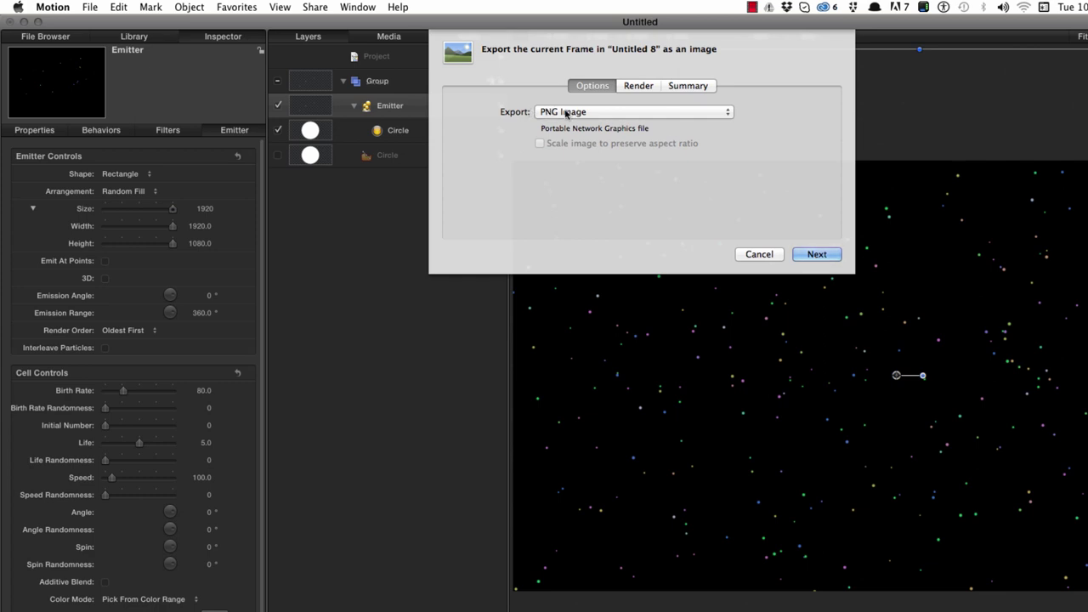
left_click(814, 254)
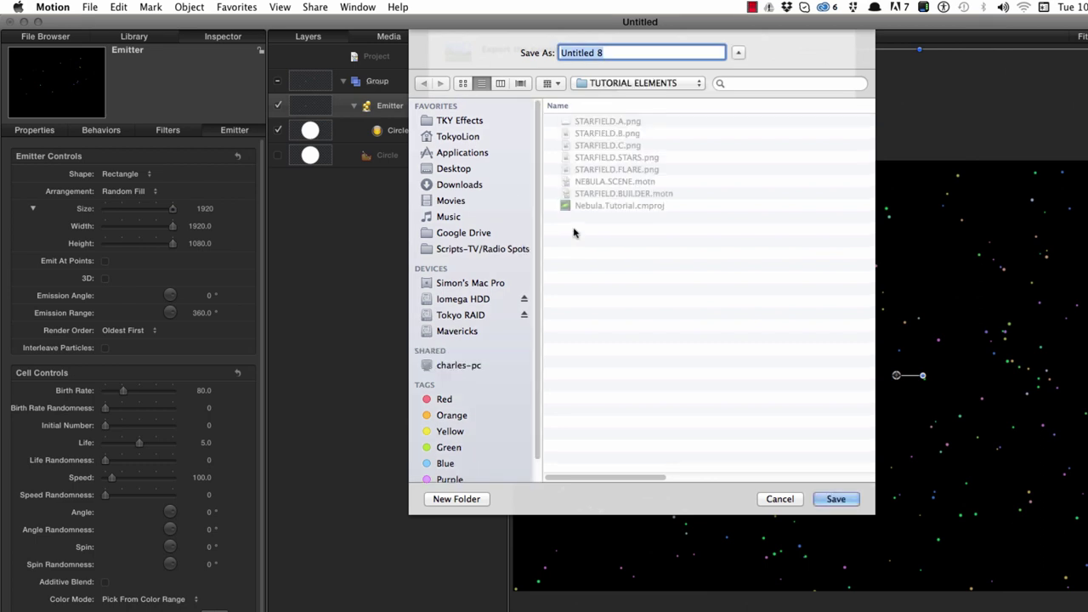
left_click(615, 125)
left_click(612, 53)
type("ARFIELD.AA.png")
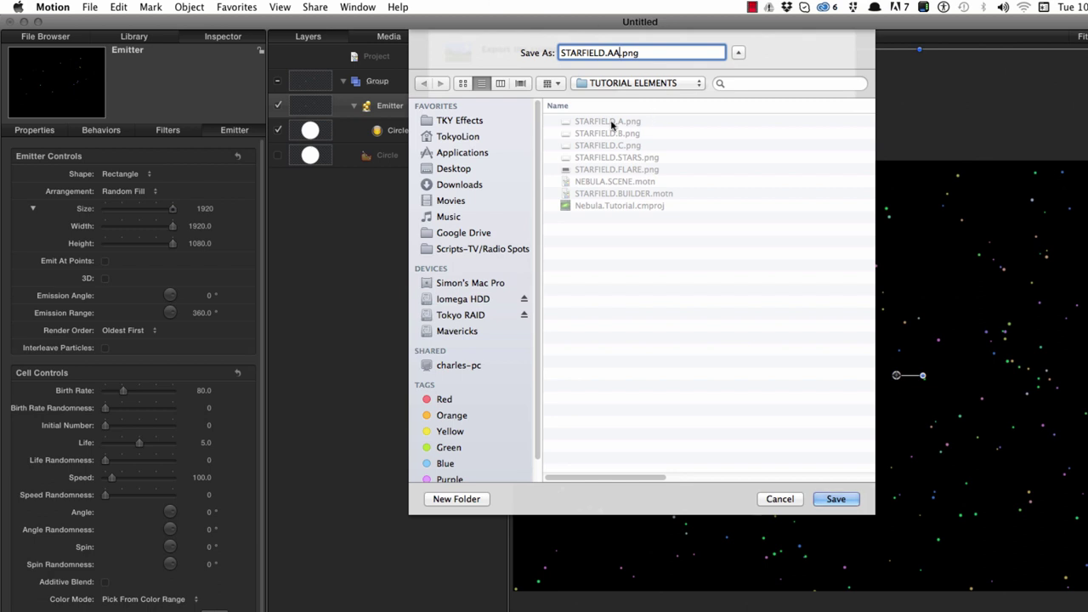
left_click(835, 502)
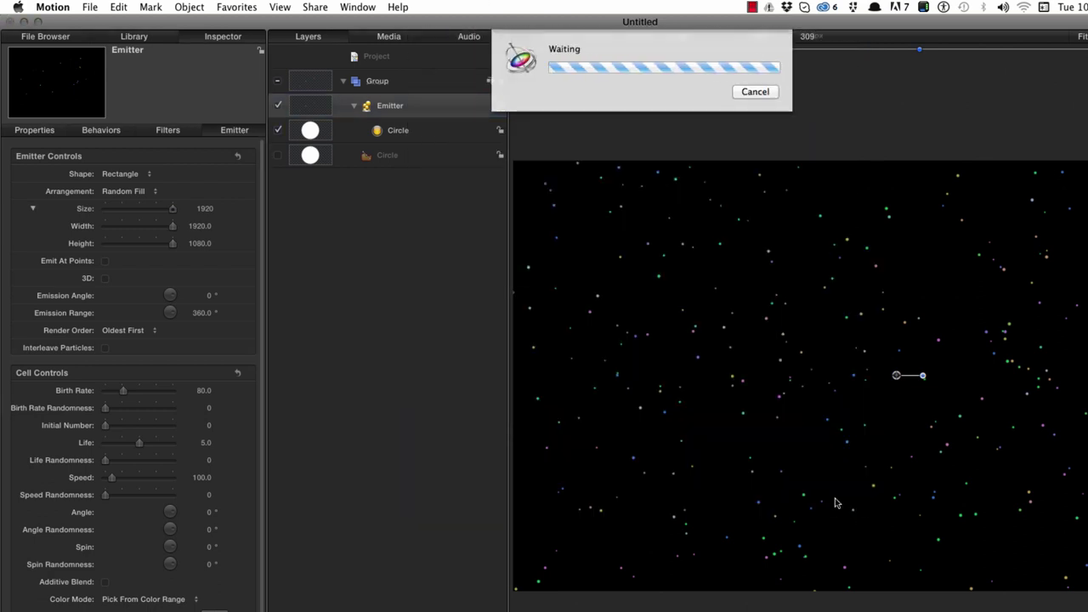
Generate a new random seed for the particles and save that frame as STARFIELD.BB.png
scroll(261, 539, "down", 5)
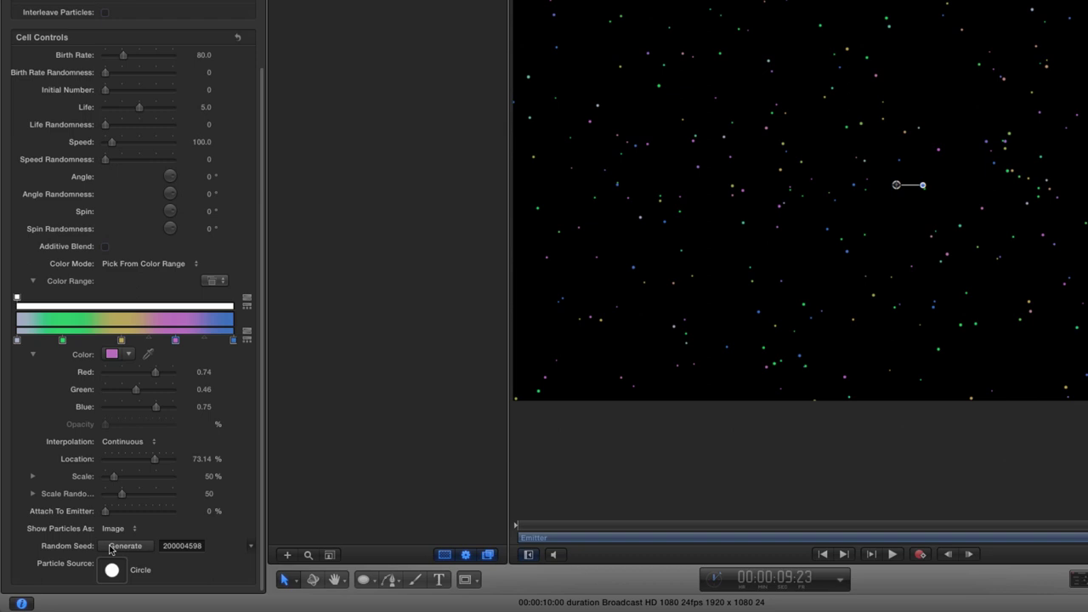
left_click(112, 548)
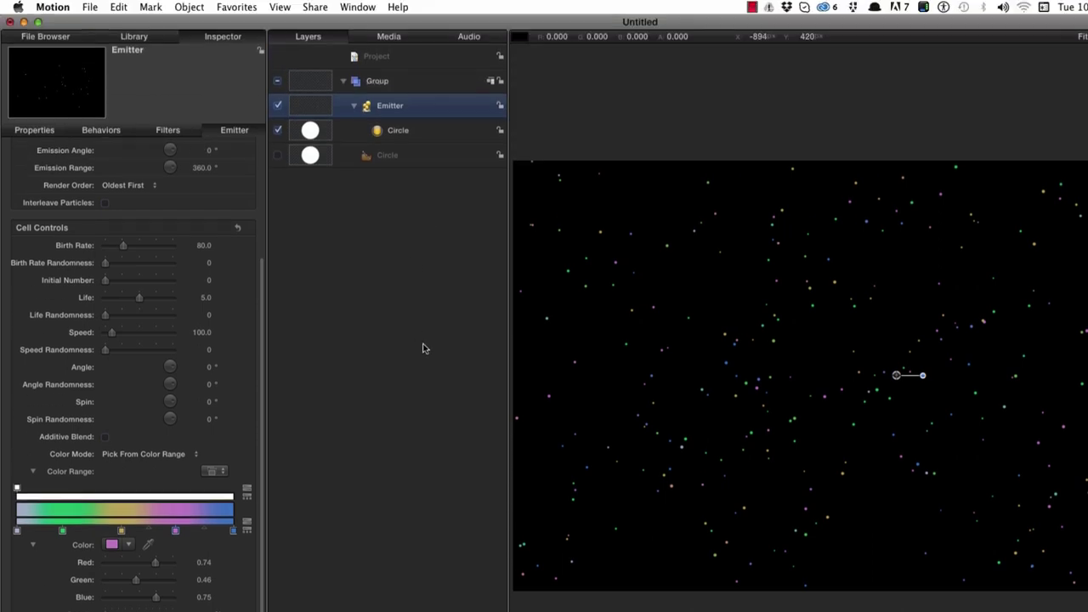
left_click(313, 6)
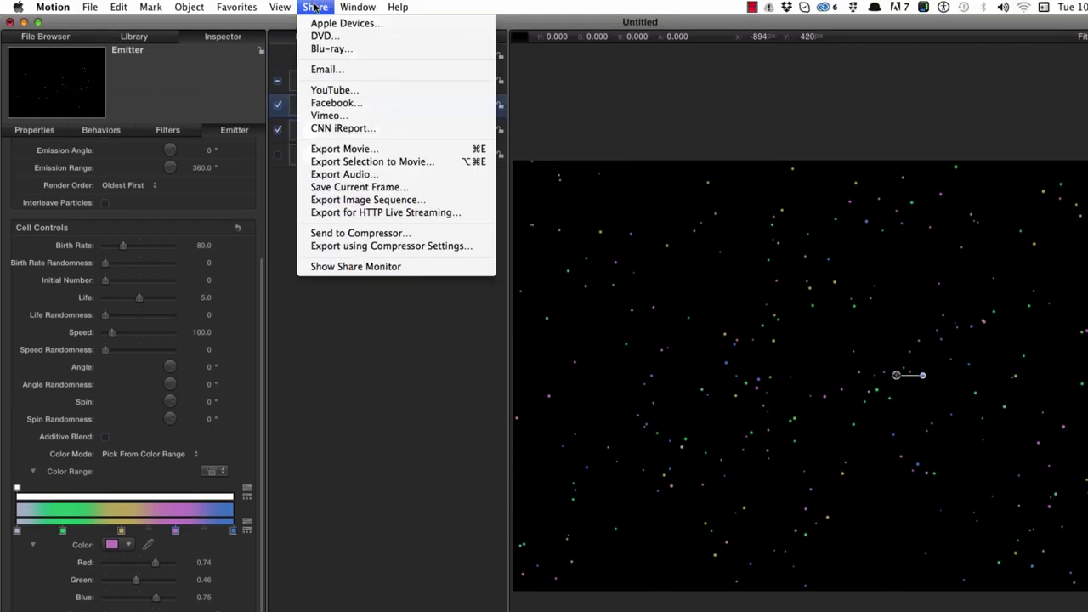
left_click(367, 187)
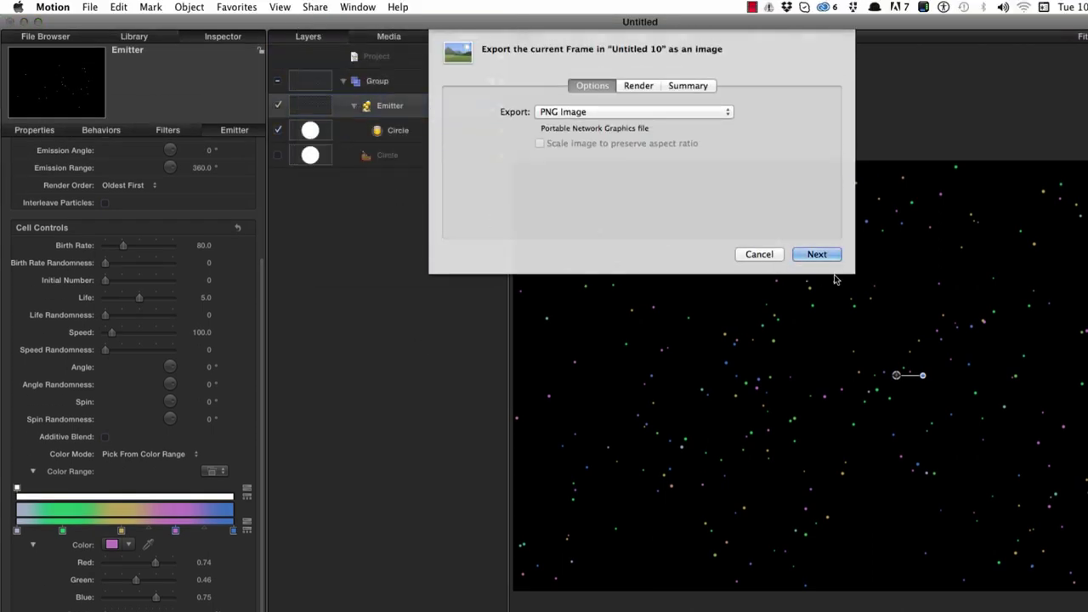
left_click(816, 255)
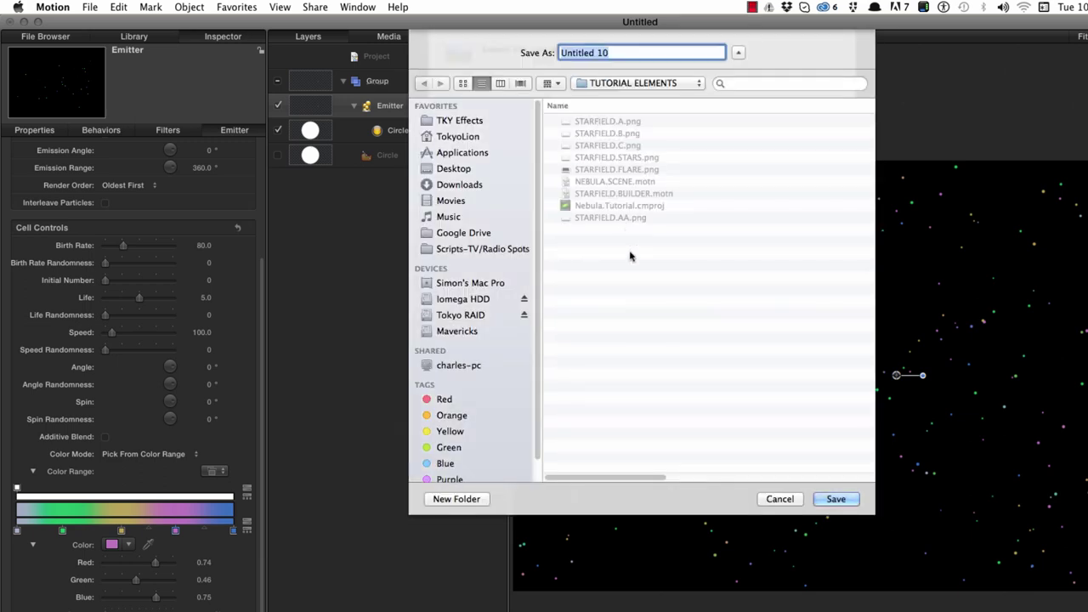
left_click(622, 218)
left_click(617, 52)
type("BB.png")
key("Return")
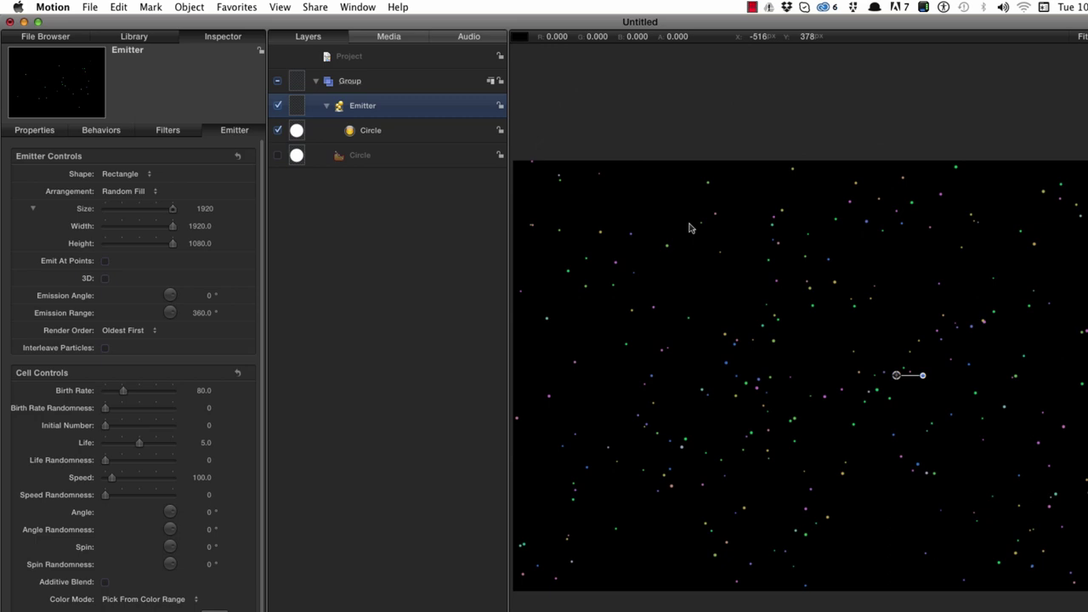
Add the Star generator from the Library's Generators above the starfield group
key("super+2")
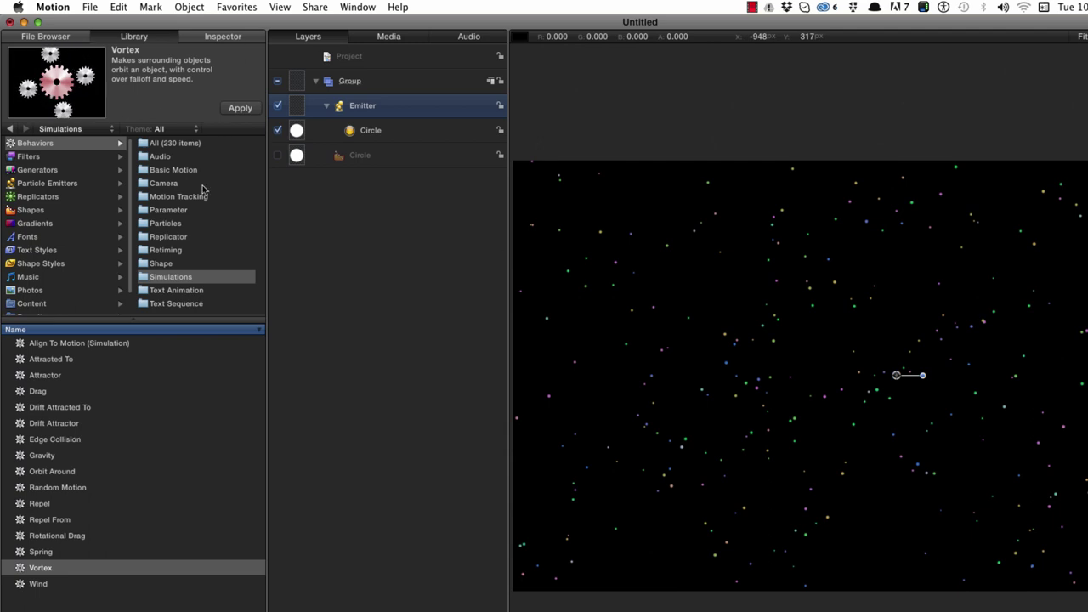
left_click(37, 170)
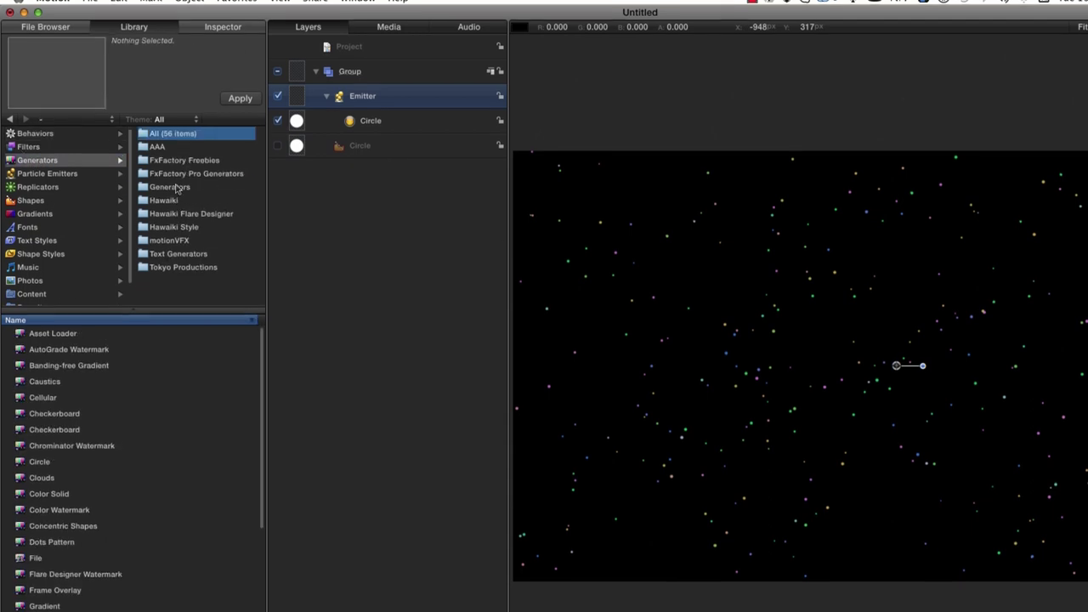
left_click(169, 184)
left_click(18, 575)
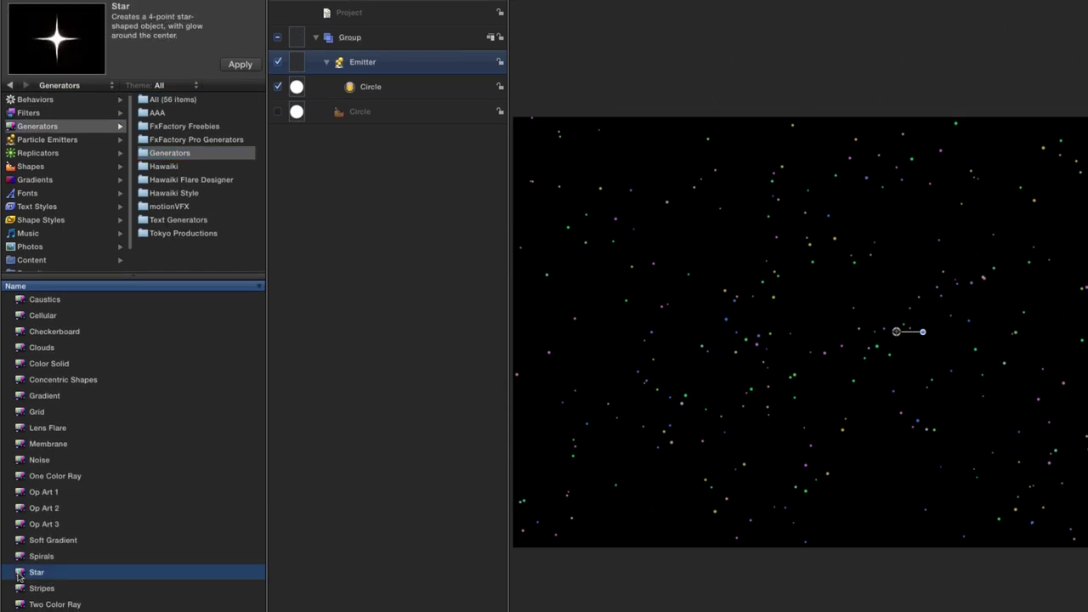
left_click_drag(19, 577, 312, 25)
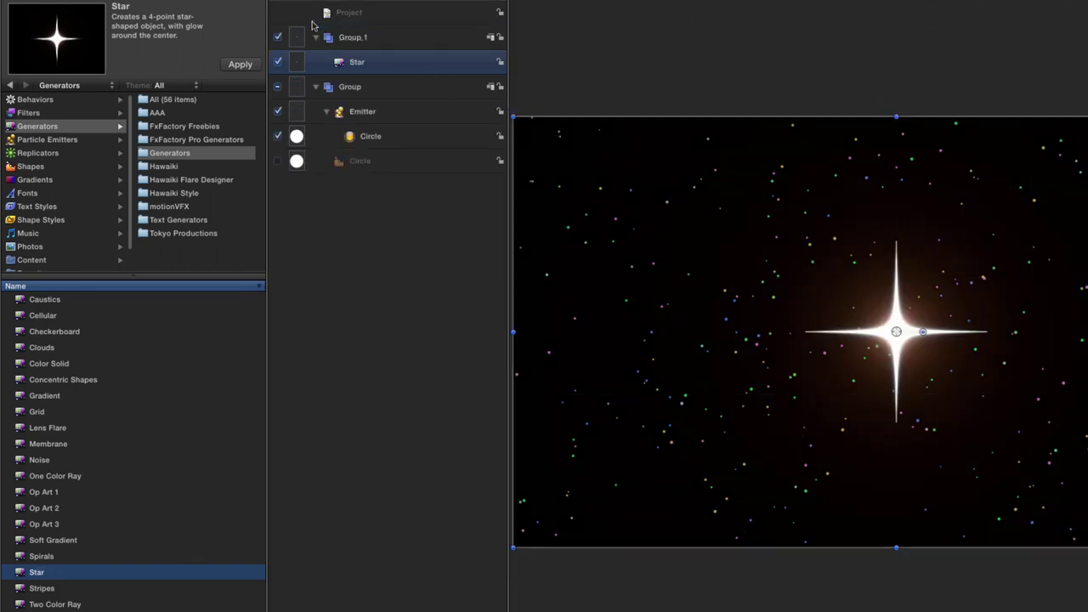
Give the Star a radius of 10, spike scale 100 and spike width 1
key("super+3")
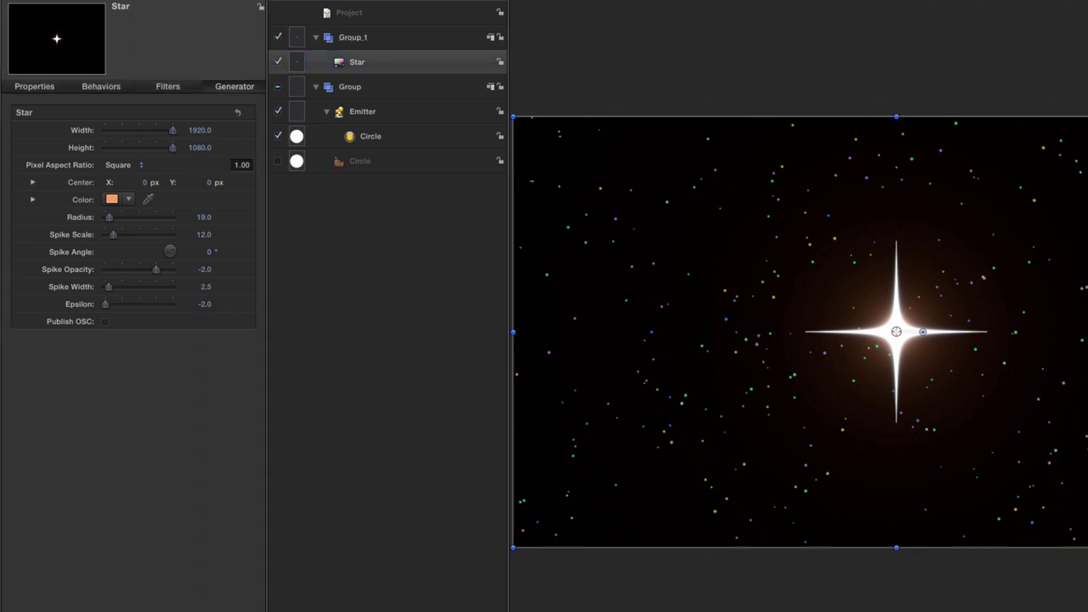
left_click(204, 217)
type("10")
key("Return")
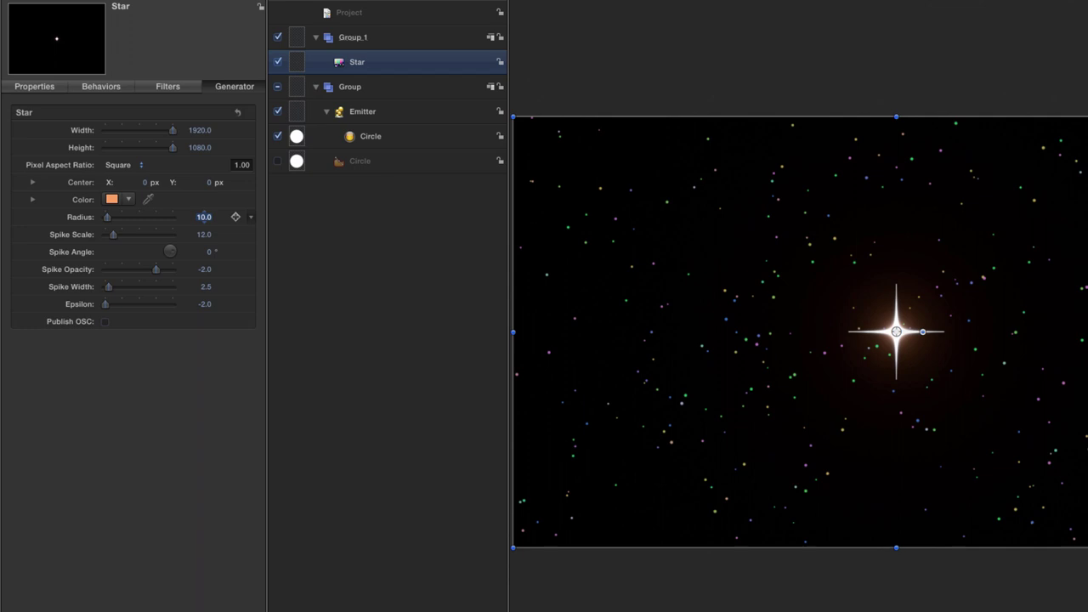
key("Tab")
type("100")
key("Tab")
key("Tab")
key("Tab")
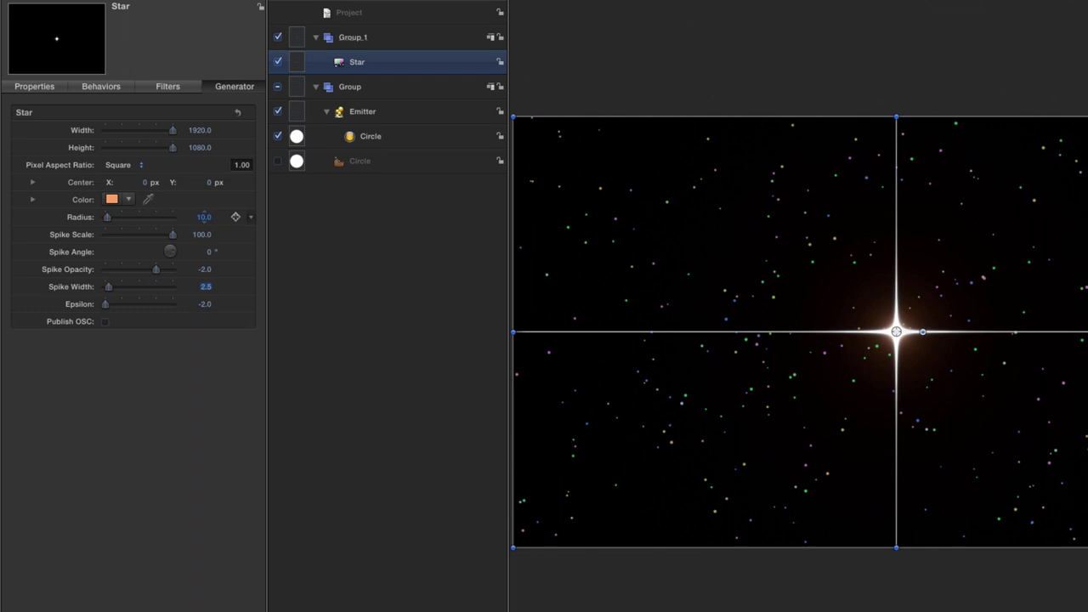
type("1")
key("Return")
key("Tab")
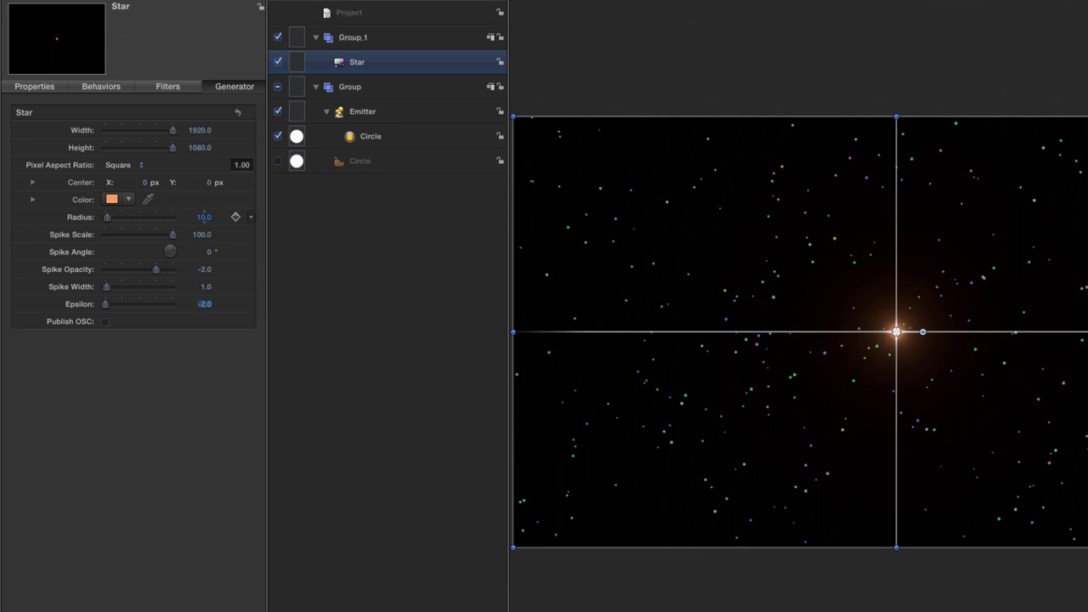
Shorten the star's spikes with Epsilon and change its colour to white
left_click_drag(105, 303, 165, 308)
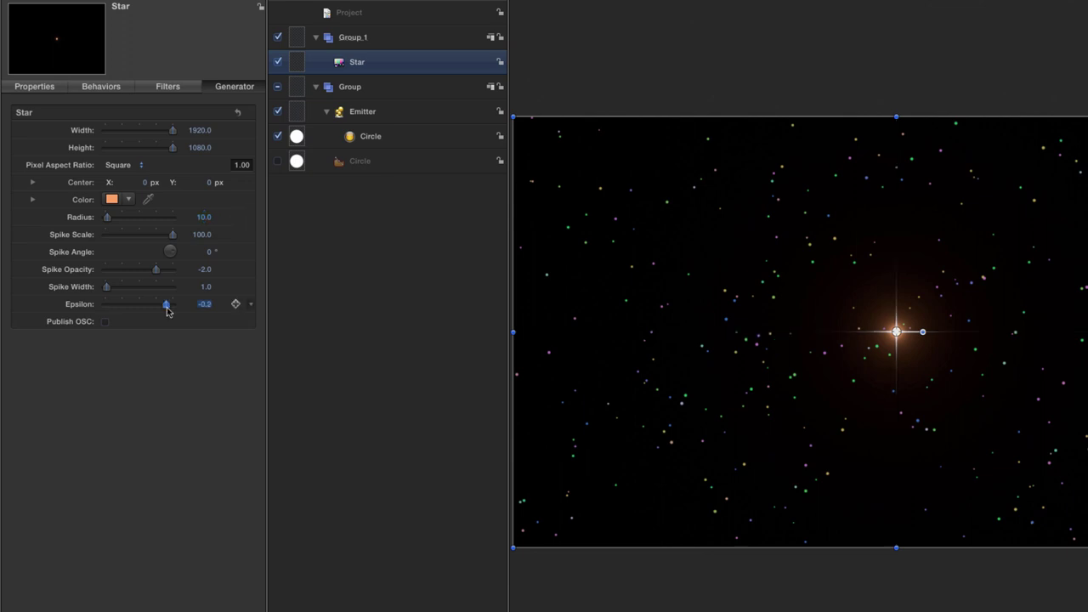
left_click(112, 199)
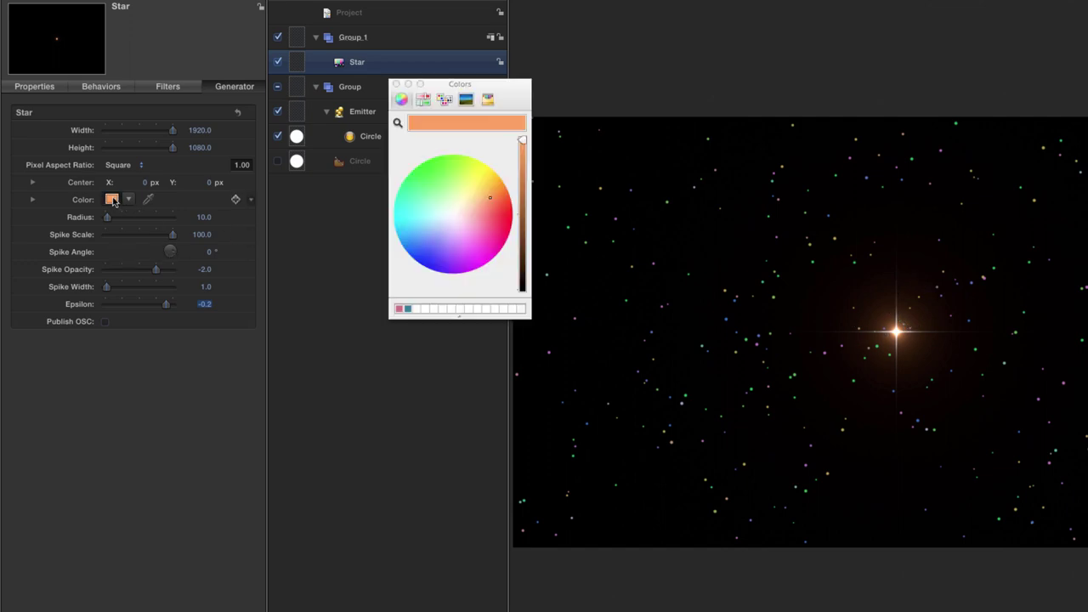
left_click(432, 309)
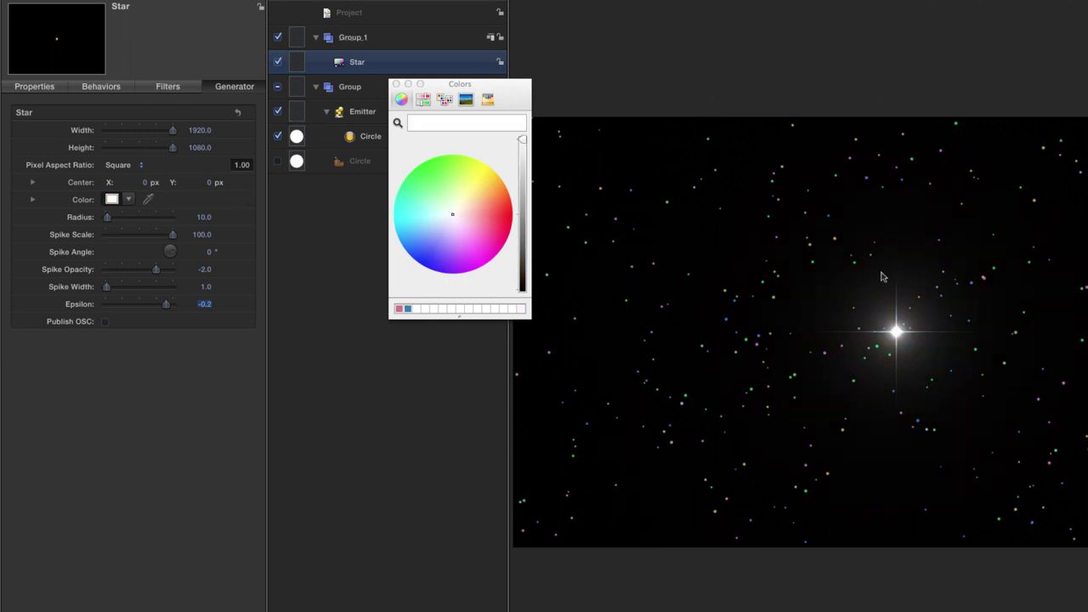
left_click(395, 85)
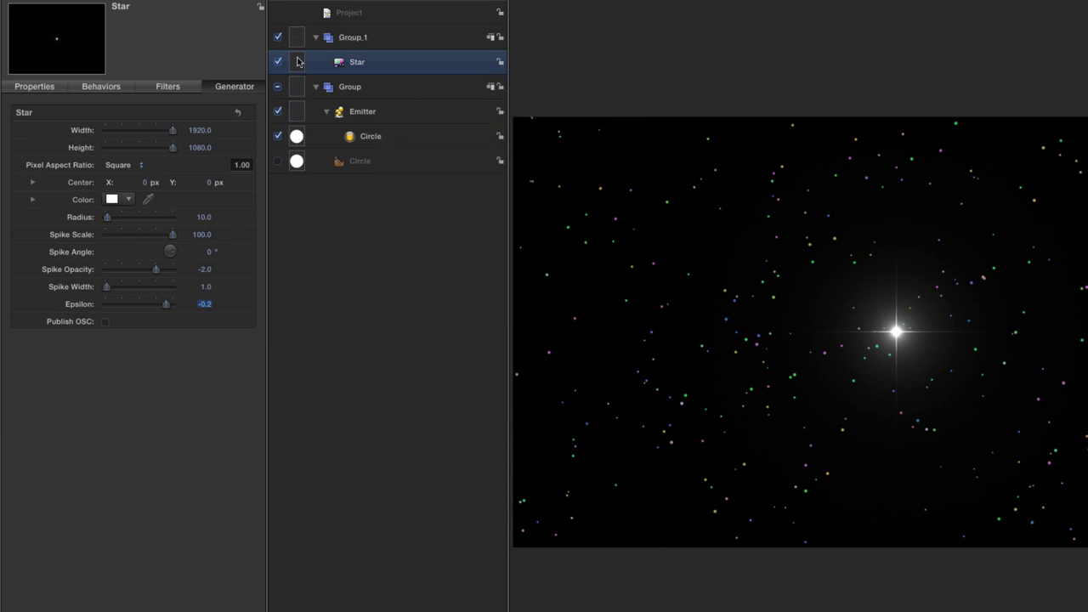
Reorder the Star layer, hide its group, and lower the Emitter's birth rate to 3
left_click_drag(299, 61, 373, 150)
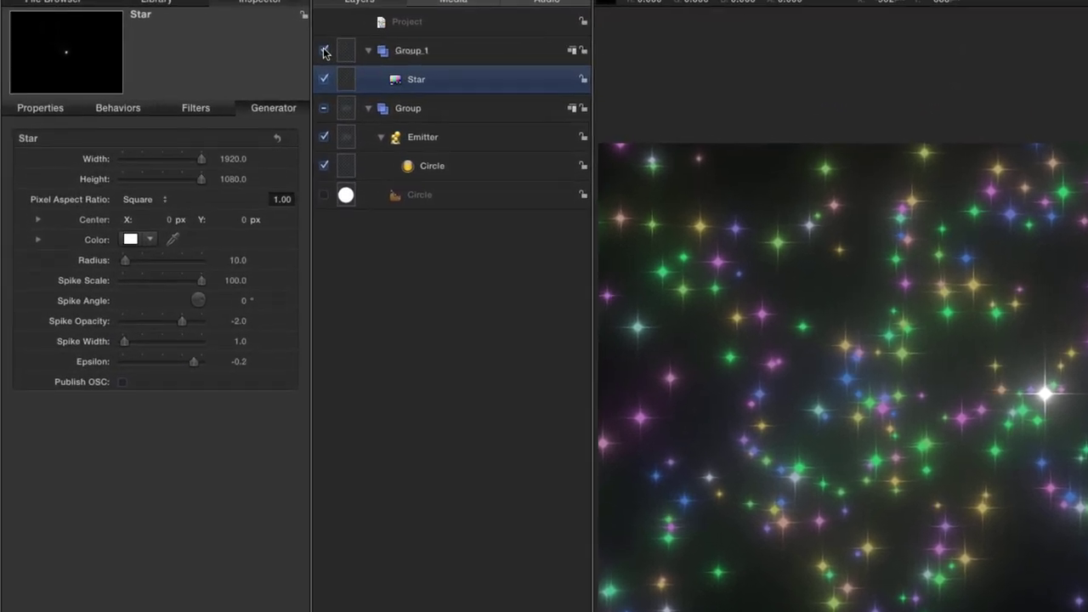
left_click(235, 26)
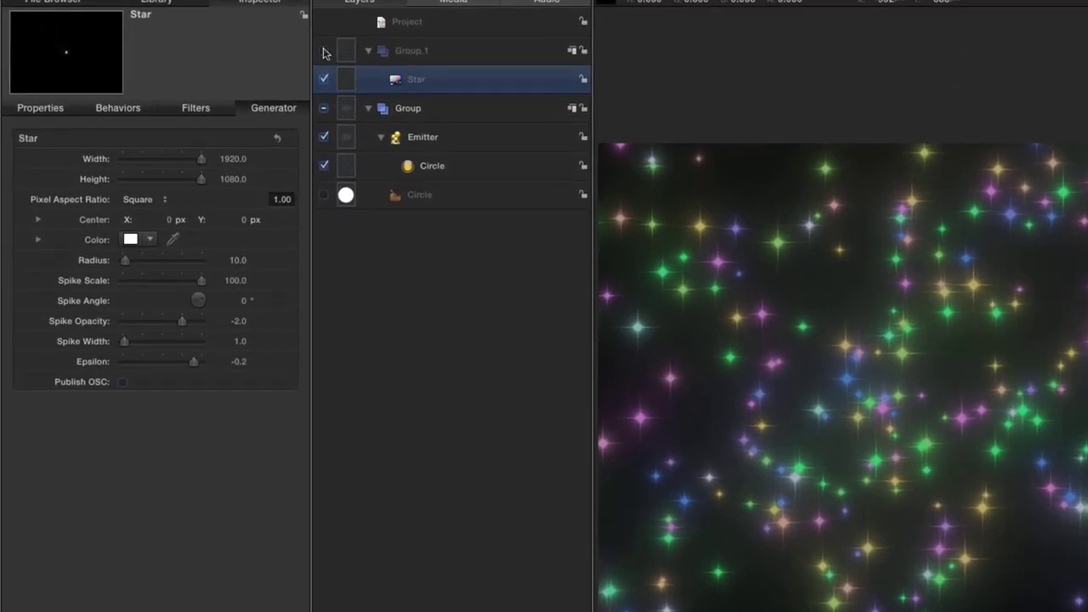
left_click(346, 142)
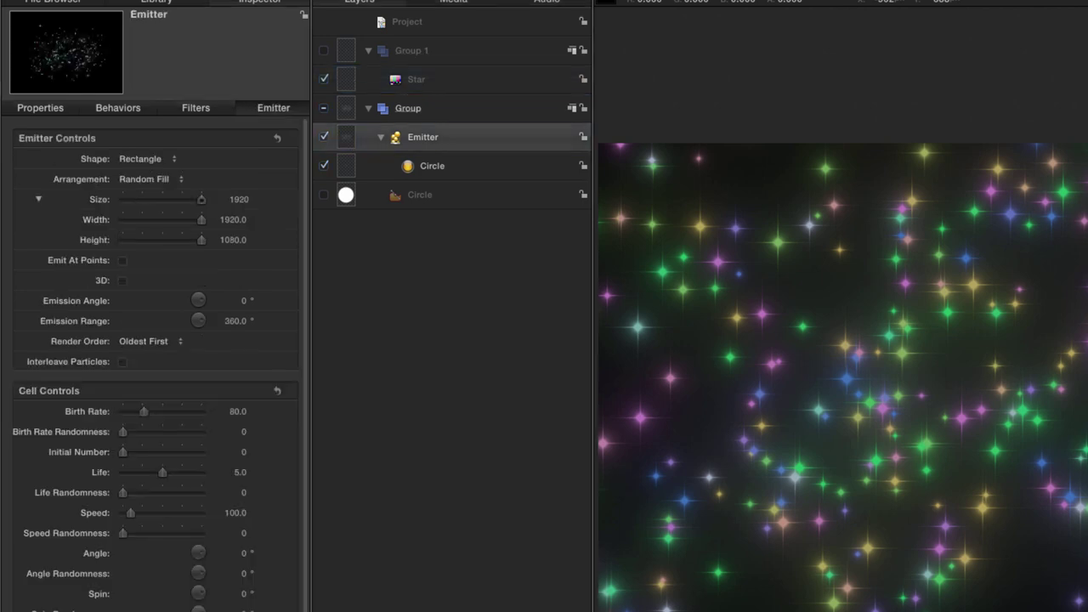
left_click(236, 412)
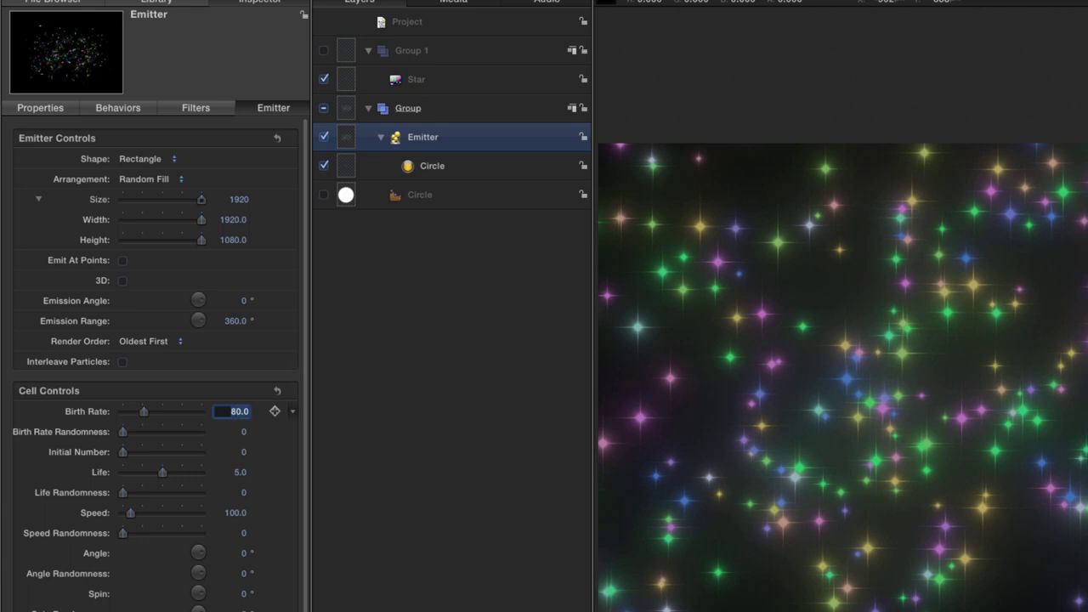
type("3")
key("Return")
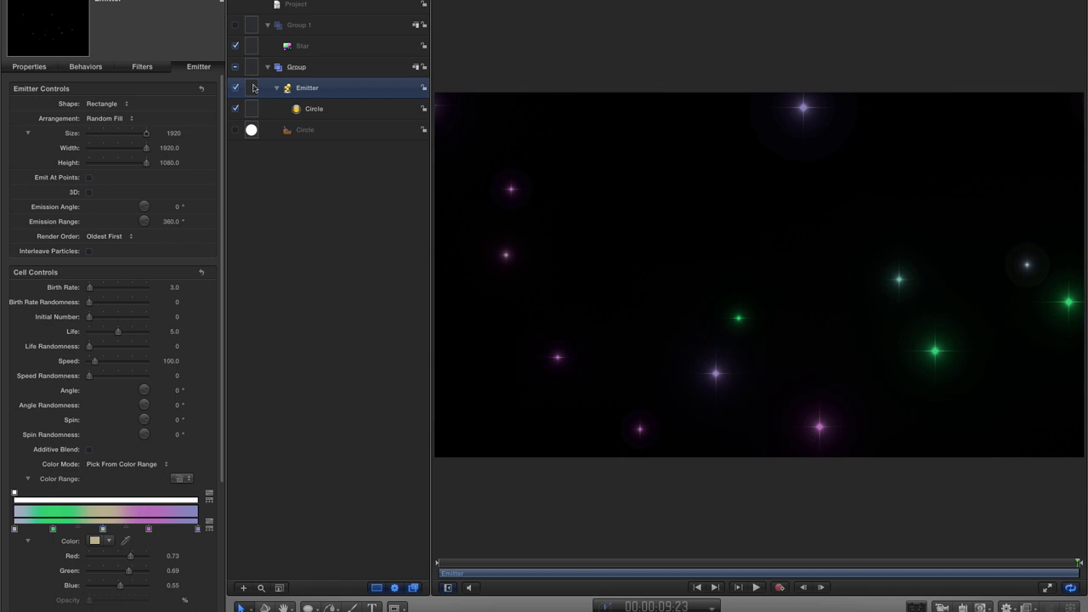
Clone the emitter layer and set the clone's blend mode to Linear Dodge
key("k")
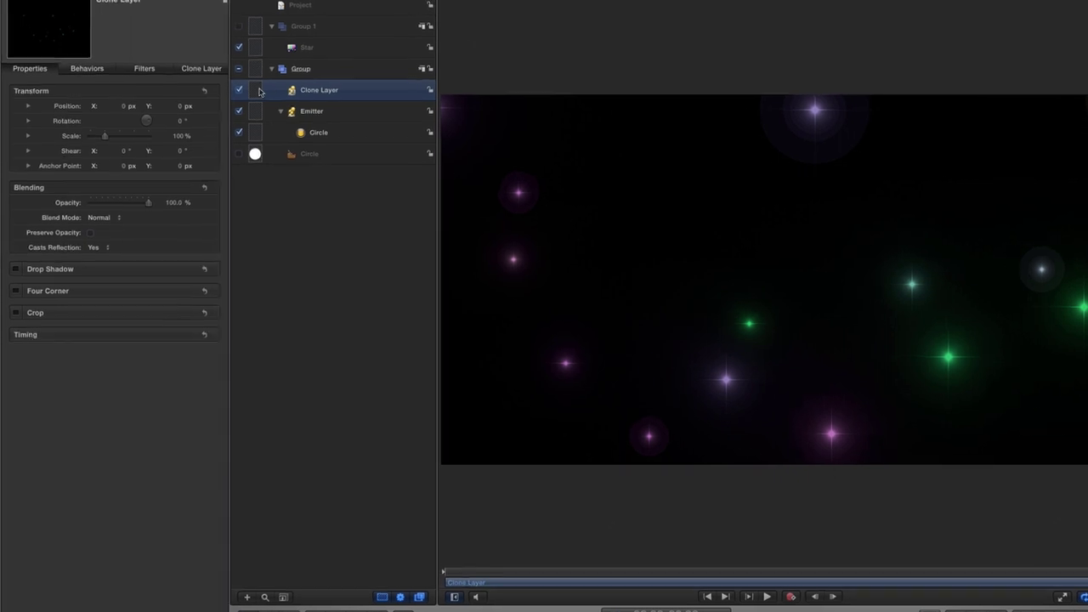
left_click(98, 213)
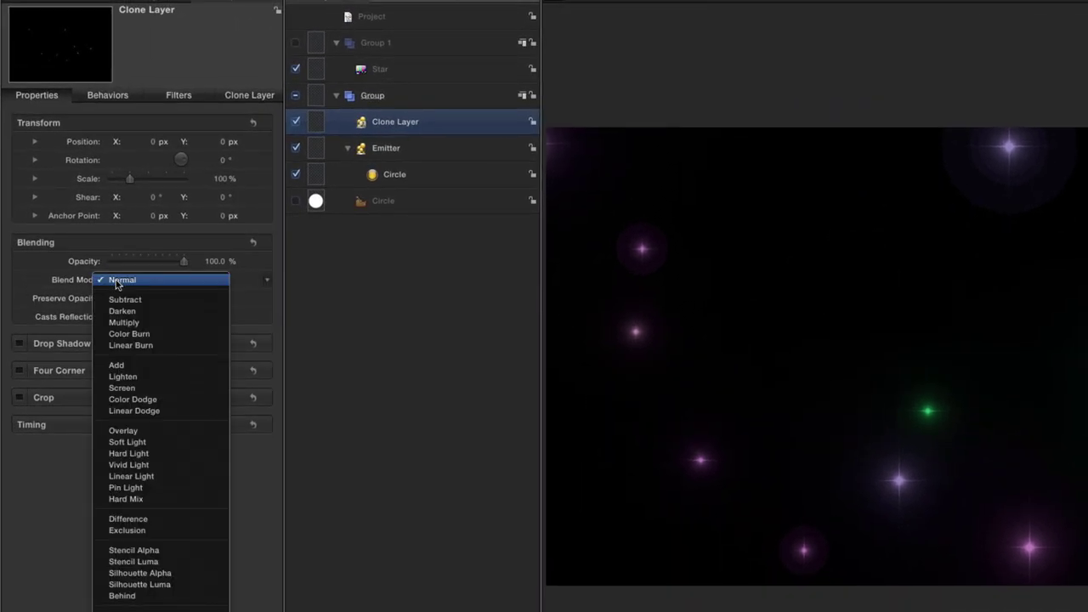
left_click(125, 410)
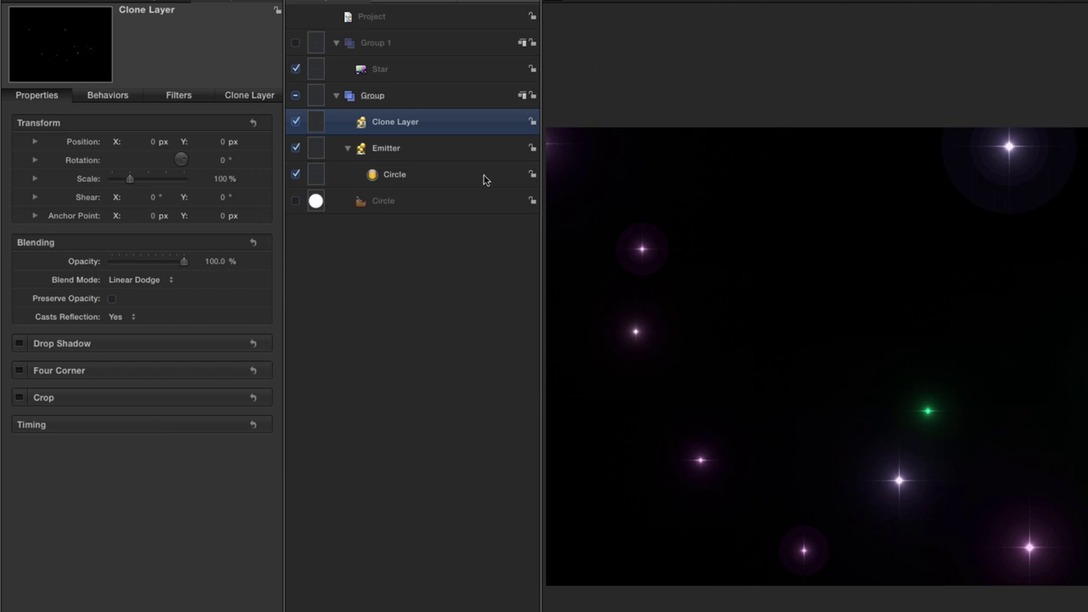
left_click(295, 121)
left_click(296, 122)
left_click(296, 121)
left_click(296, 121)
Shrink the Emitter's rectangle to about 1488 × 916
left_click(316, 150)
left_click(250, 96)
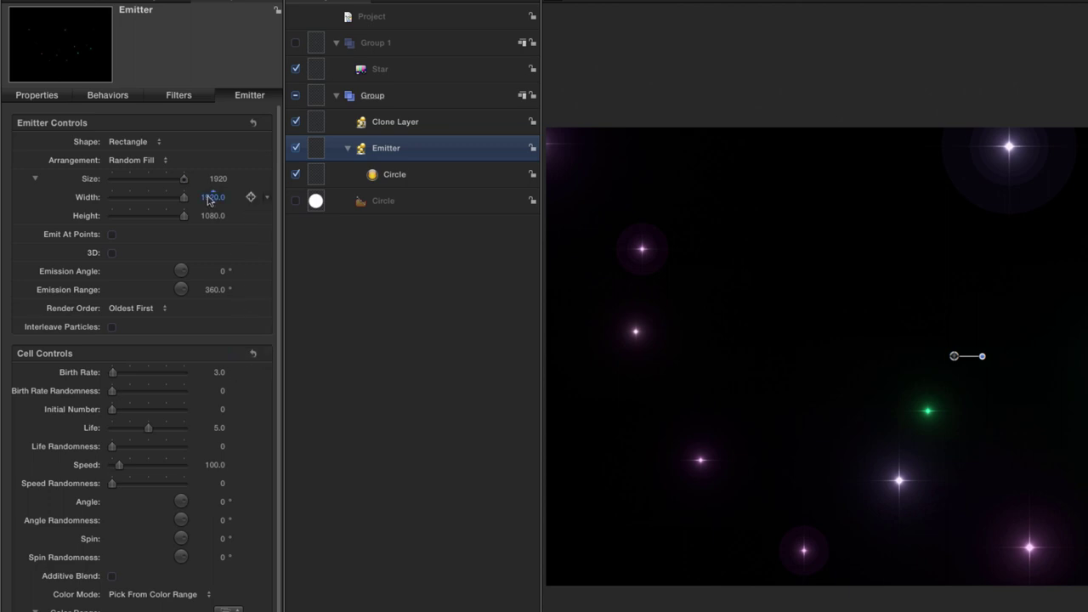
left_click_drag(211, 198, 212, 197)
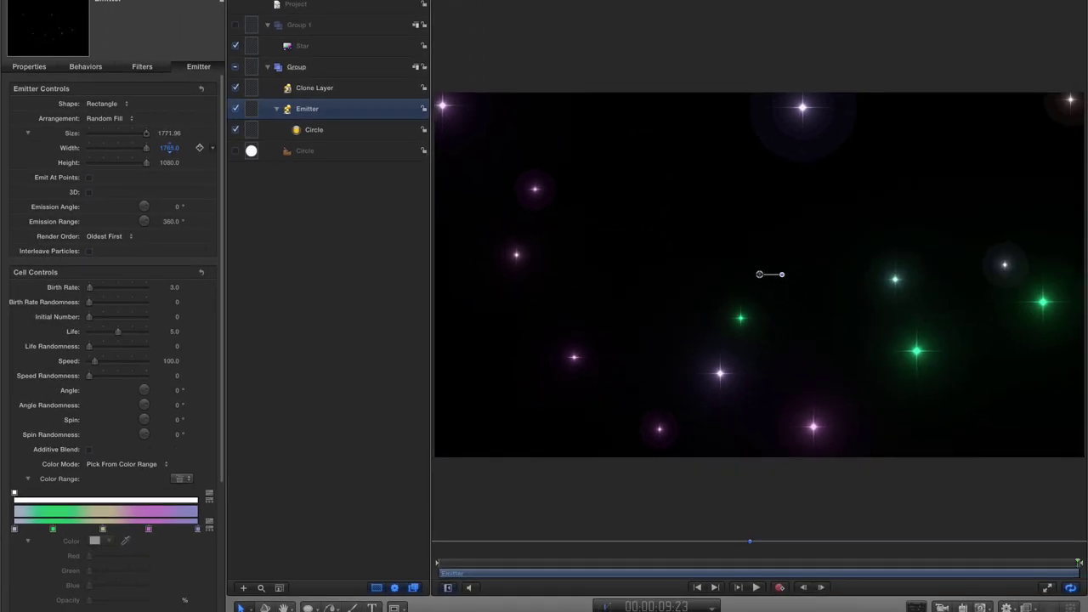
mouse_move(168, 151)
left_mouse_down()
mouse_move(169, 165)
mouse_move(169, 148)
left_mouse_up()
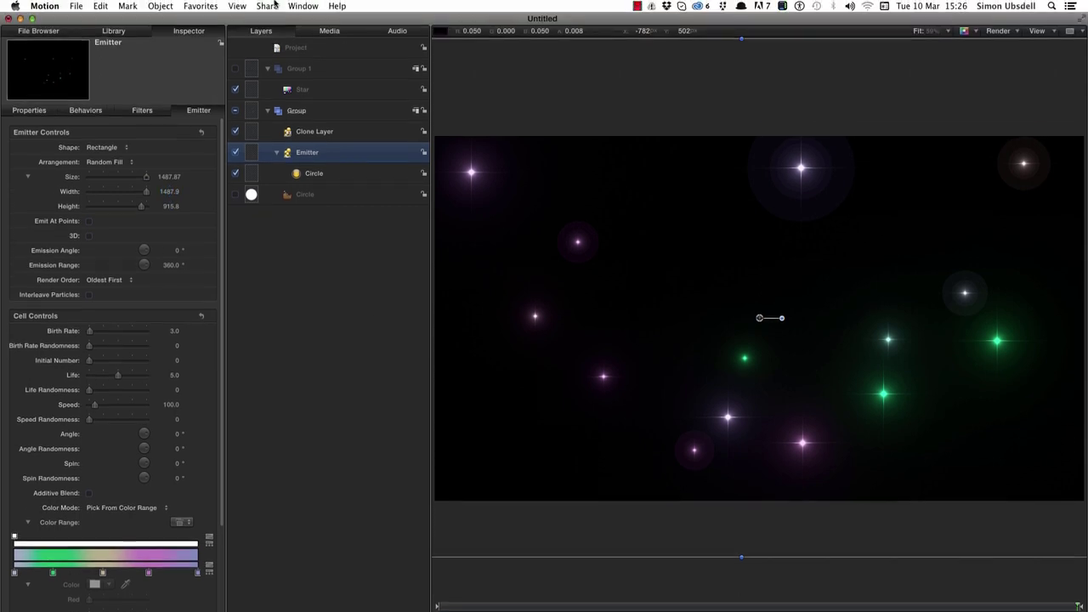
Save the current frame as STARFIELD.STARS.png, replacing the old file, then select the Group layer
left_click(267, 6)
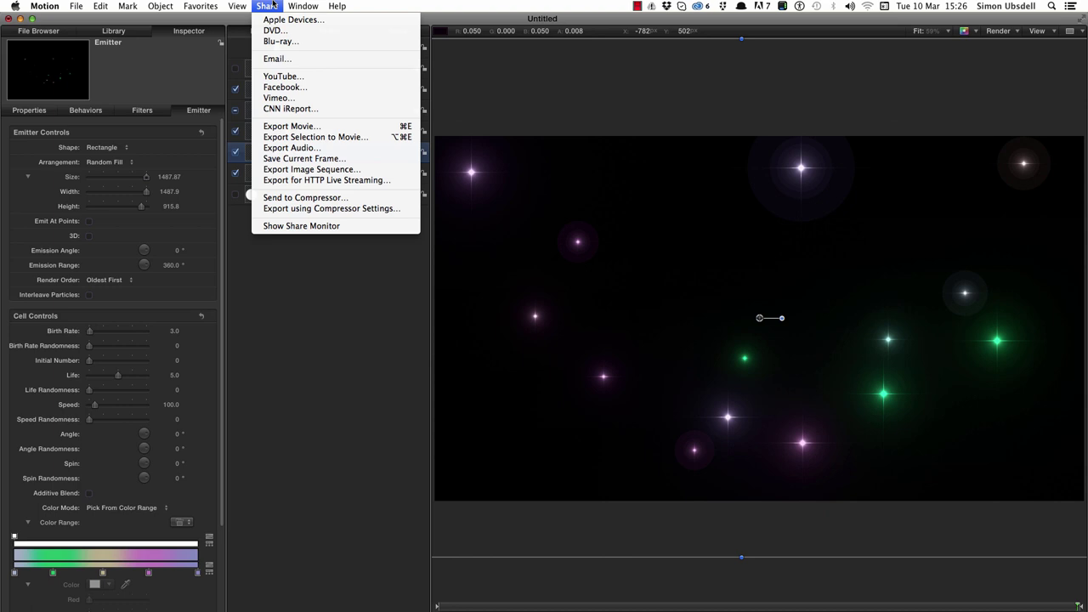
left_click(297, 159)
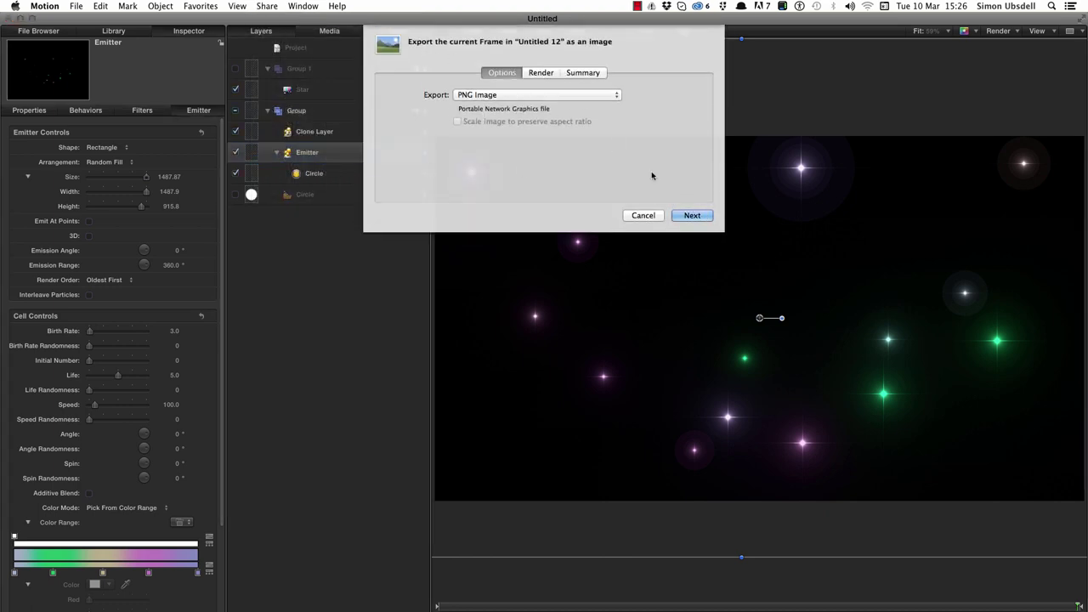
left_click(692, 216)
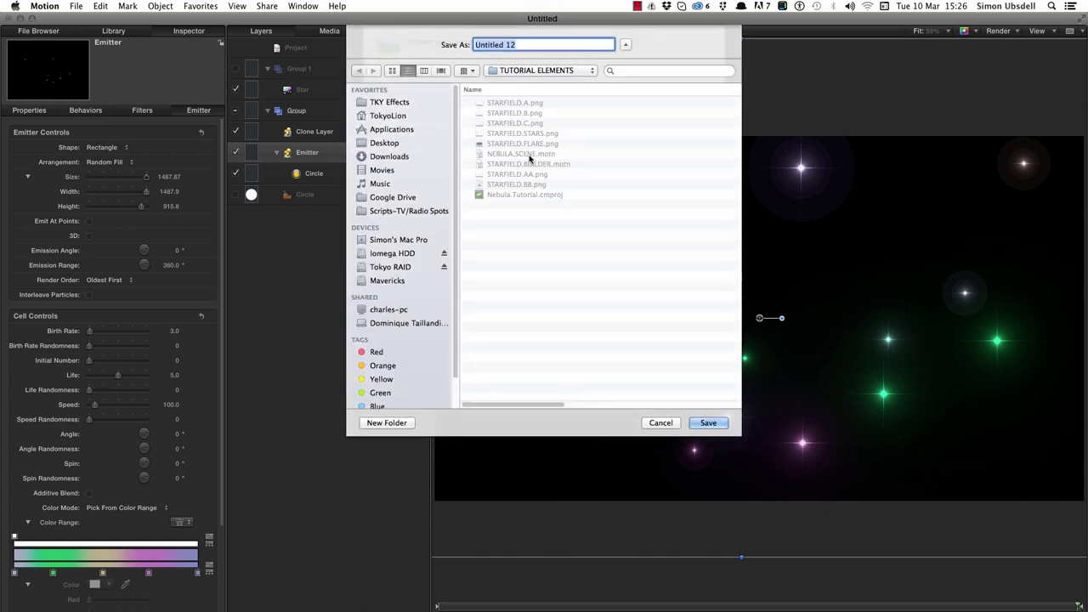
left_click(516, 183)
key("Right")
key("BackSpace")
key("BackSpace")
type("STARS")
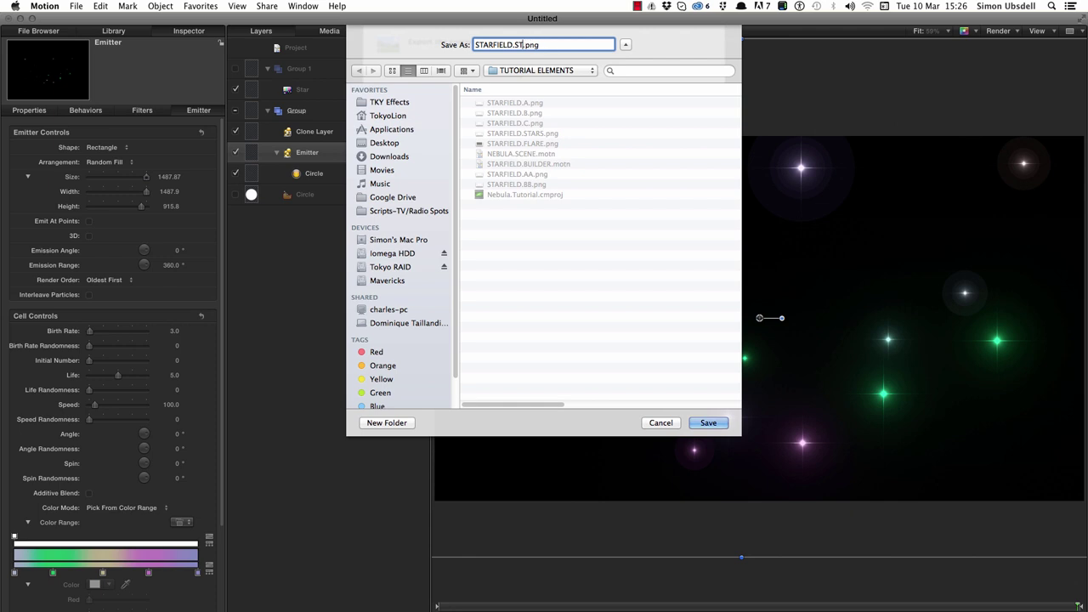
key("Return")
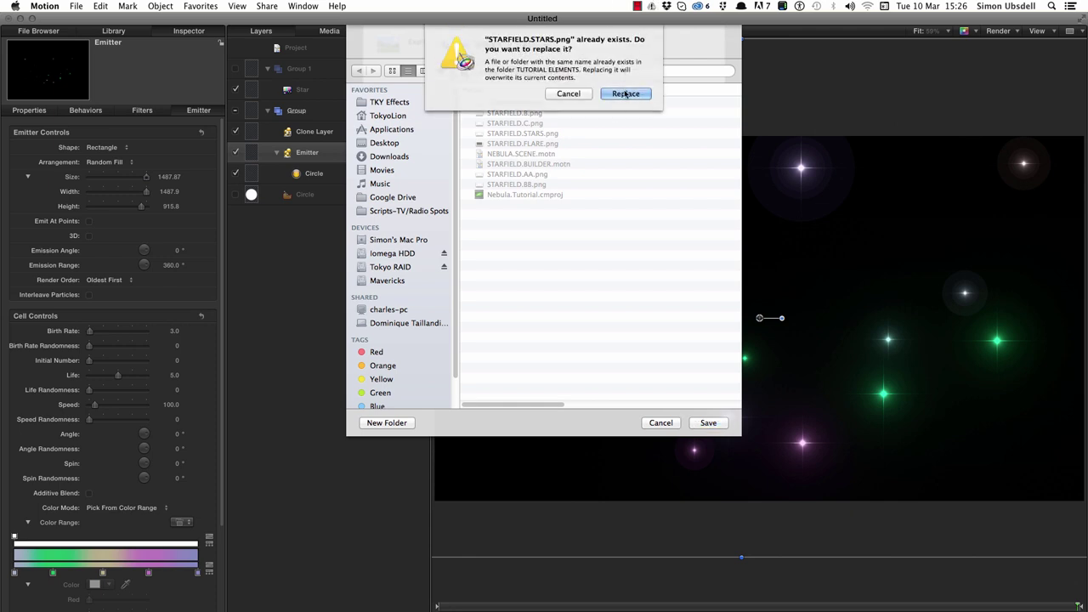
left_click(625, 93)
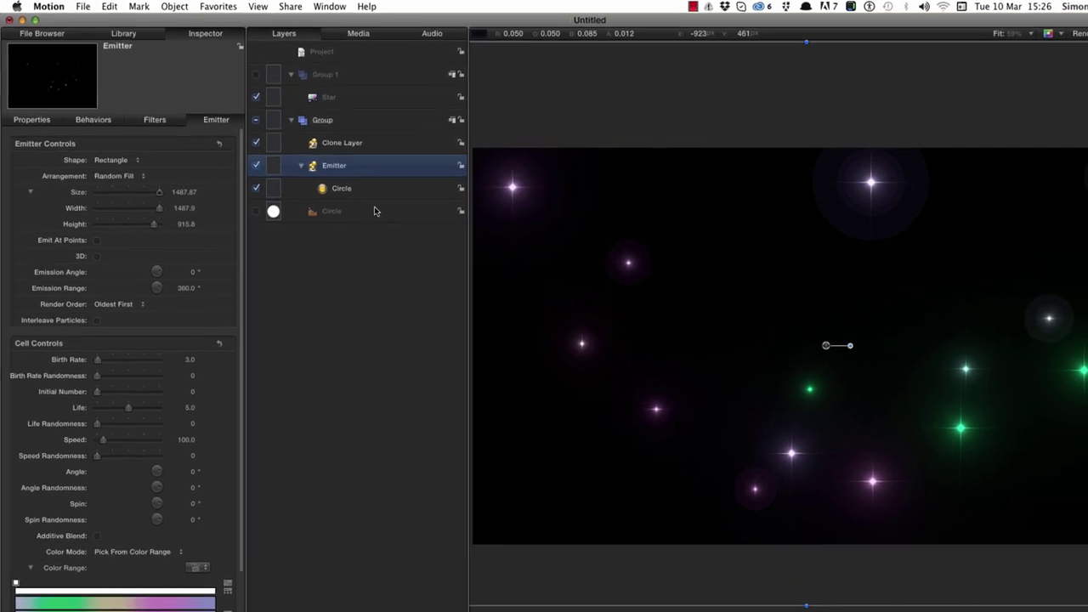
left_click(278, 119)
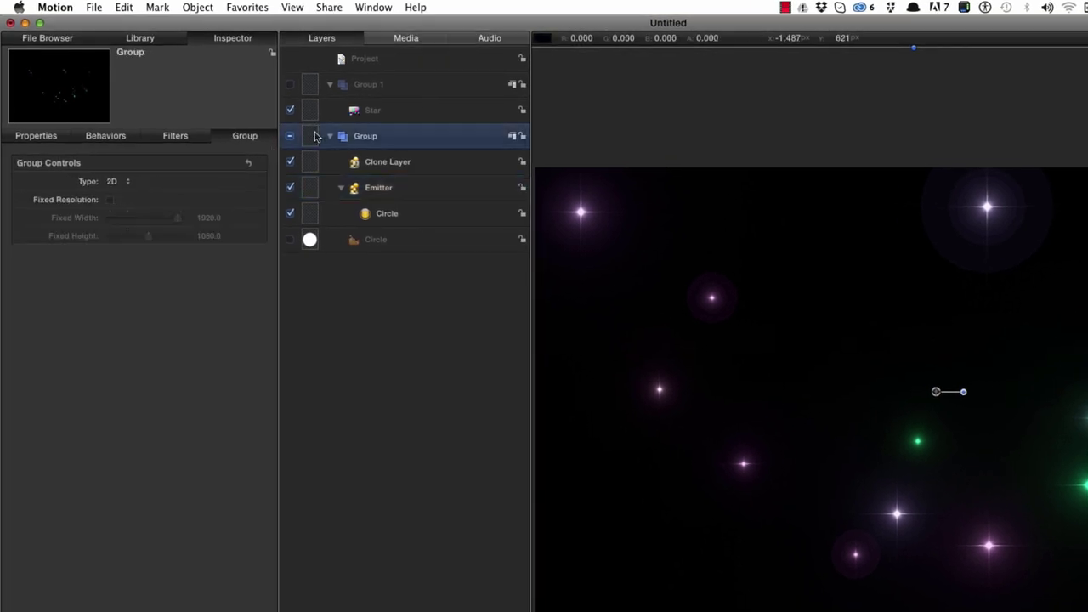
Duplicate the star Group layer and hide the original Group
key("super+d")
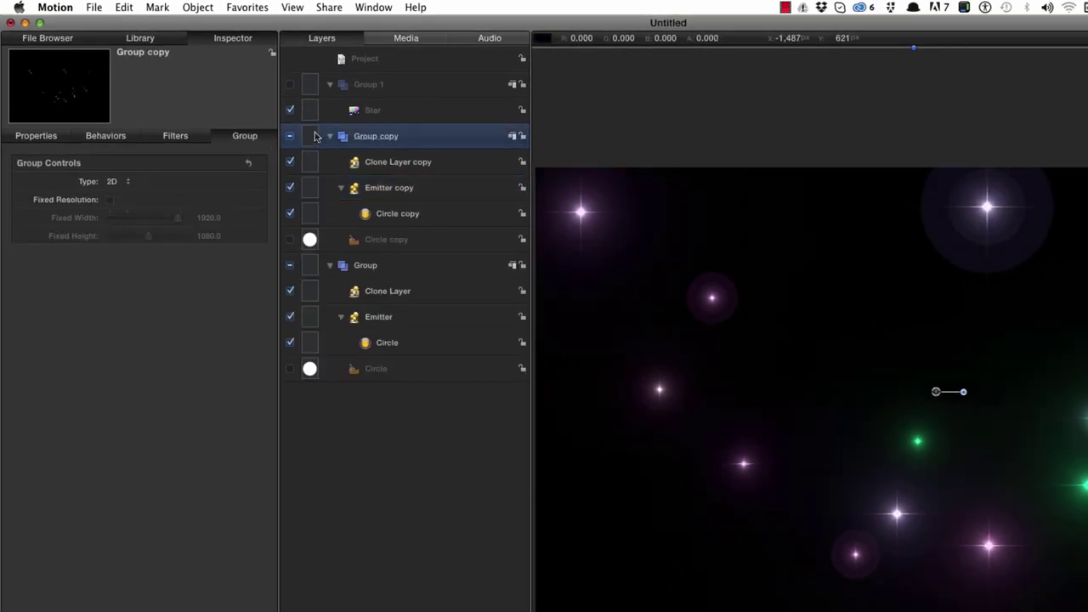
left_click(330, 265)
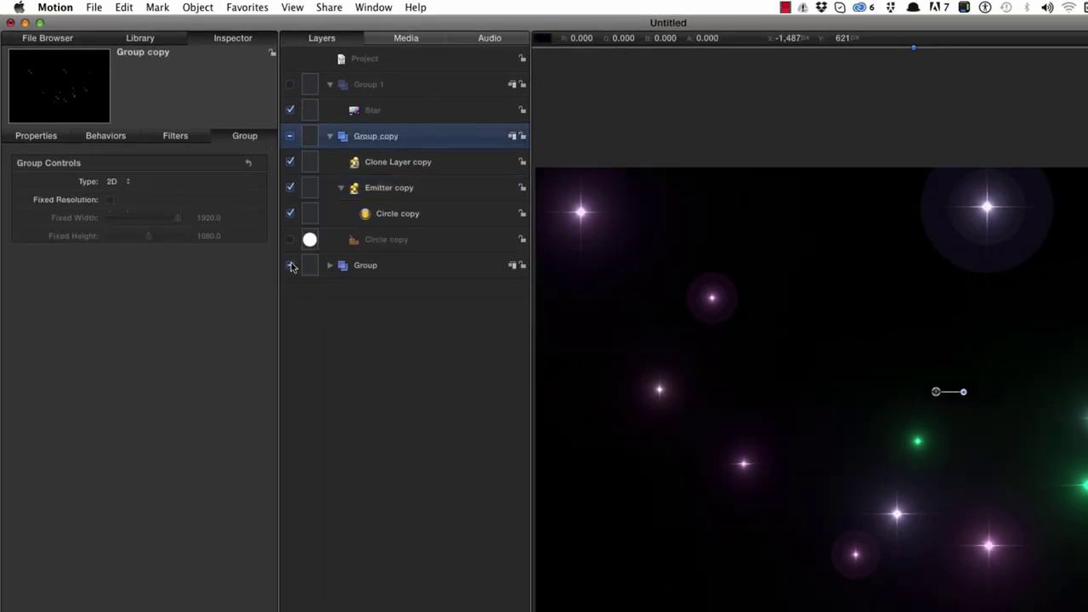
left_click(289, 265)
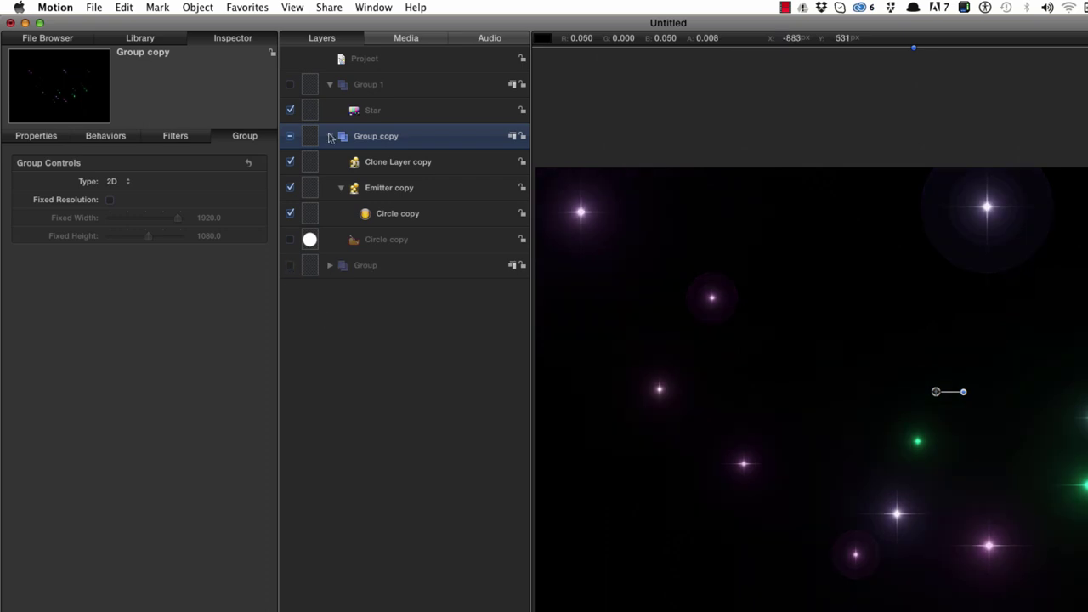
Rename Group 1 to ELEMENTS, show it, and place a Lens Flare generator inside
left_click(308, 85)
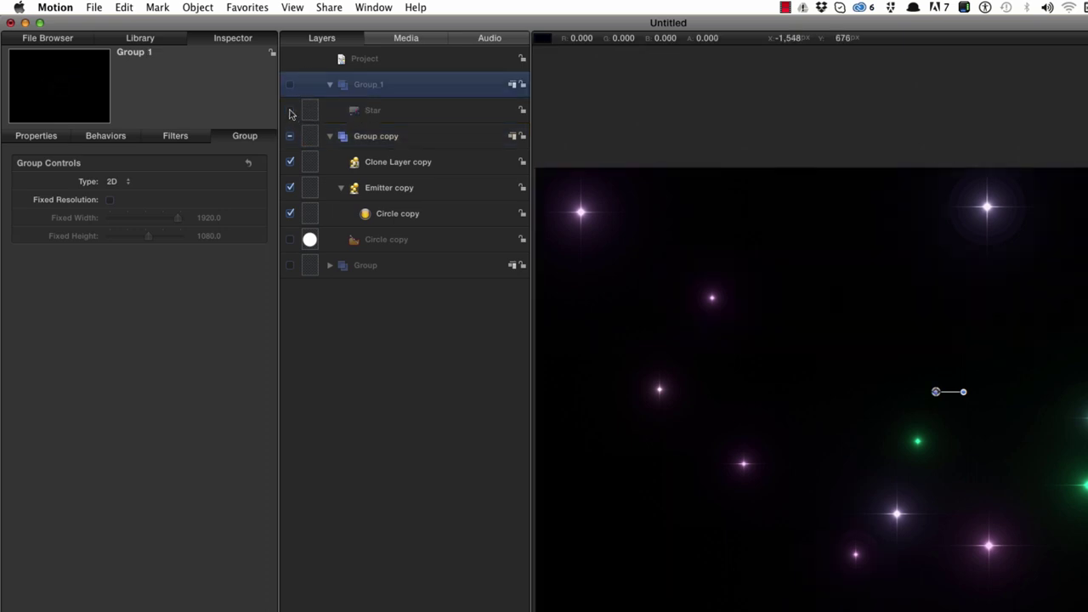
double_click(379, 86)
type("ELEMENTS")
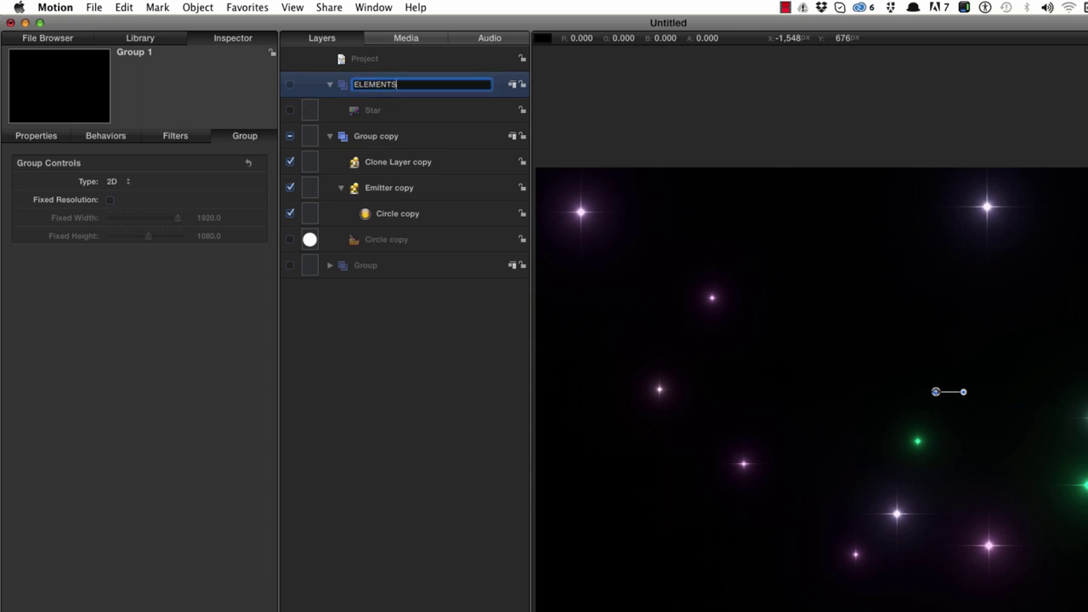
key("Return")
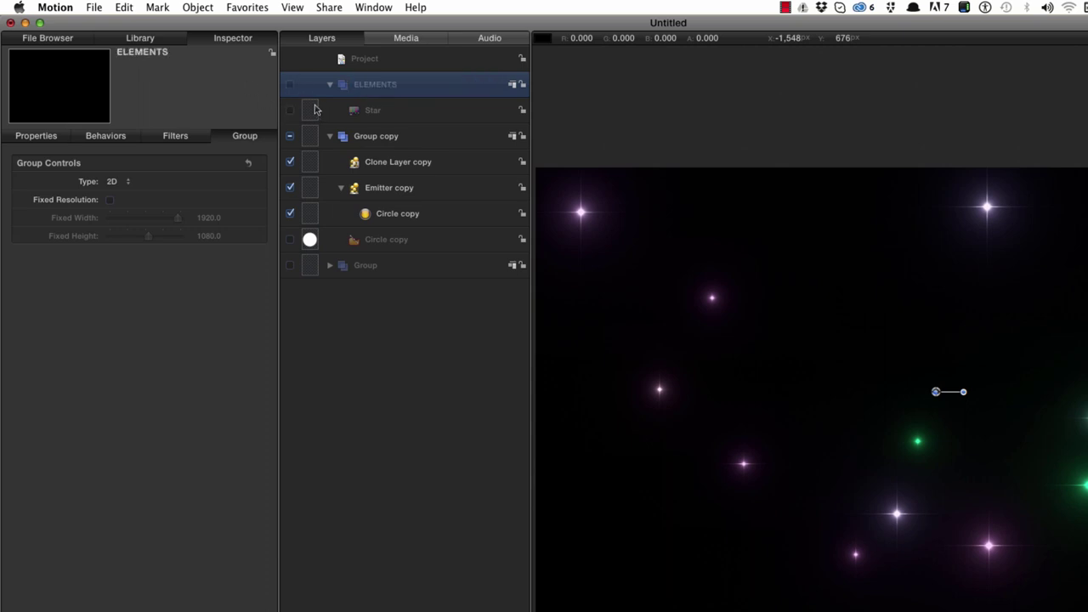
left_click(289, 84)
key("super+2")
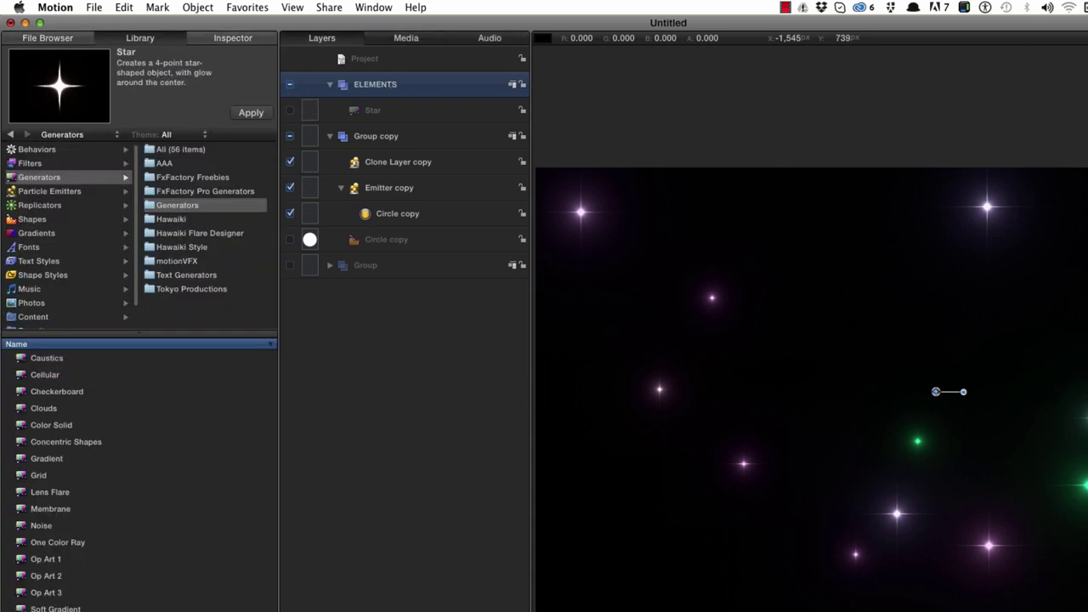
left_click(42, 494)
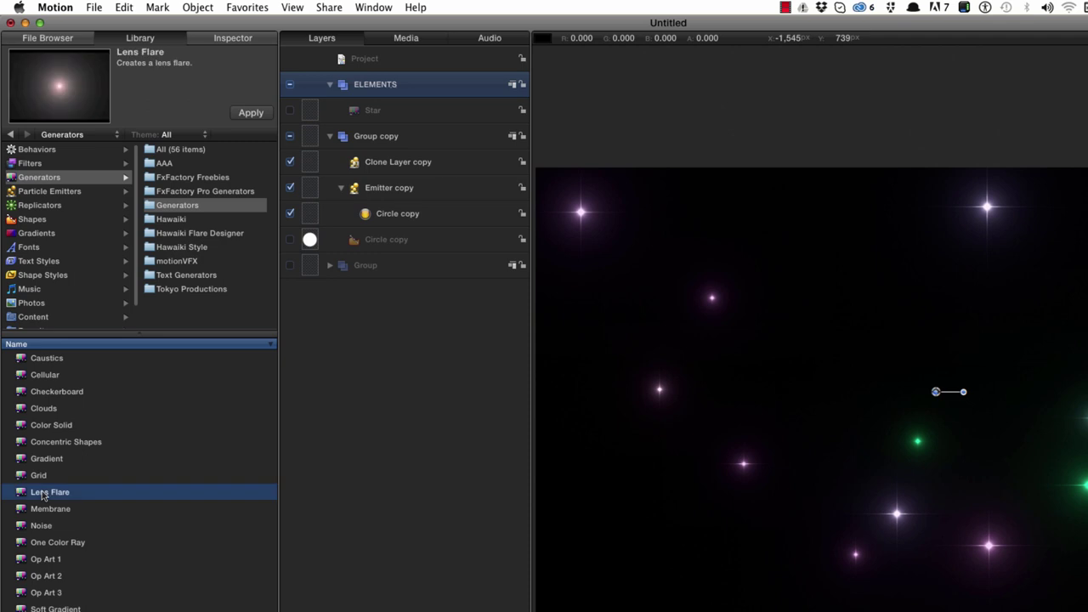
left_click_drag(21, 497, 344, 101)
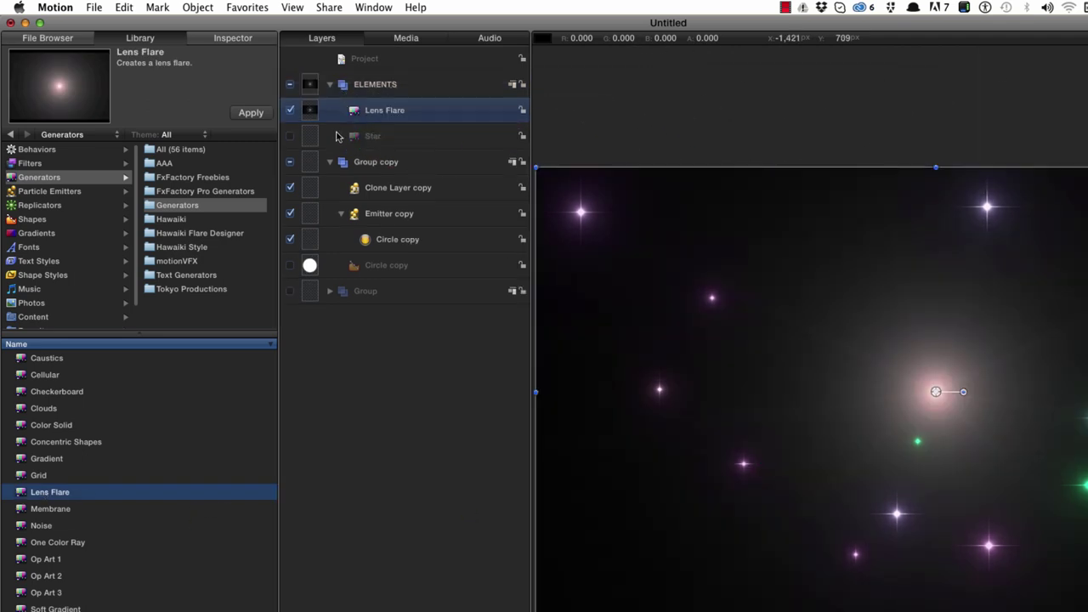
Rename Group copy to EMITTER, collapse it and hide it
left_click(366, 162)
left_click_drag(413, 164, 395, 162)
double_click(375, 162)
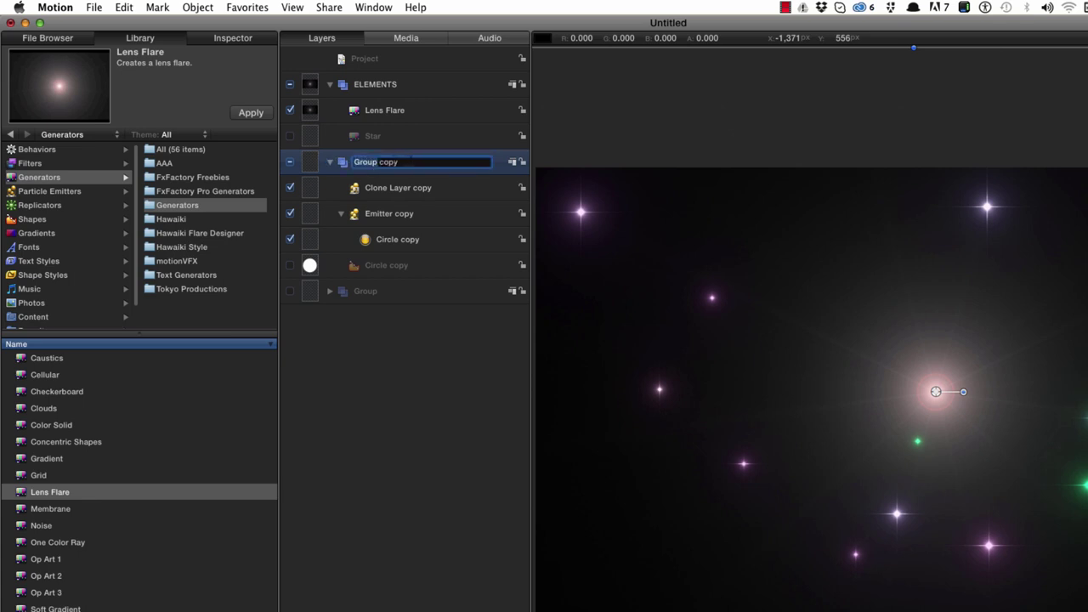
type("EMITTER")
key("Return")
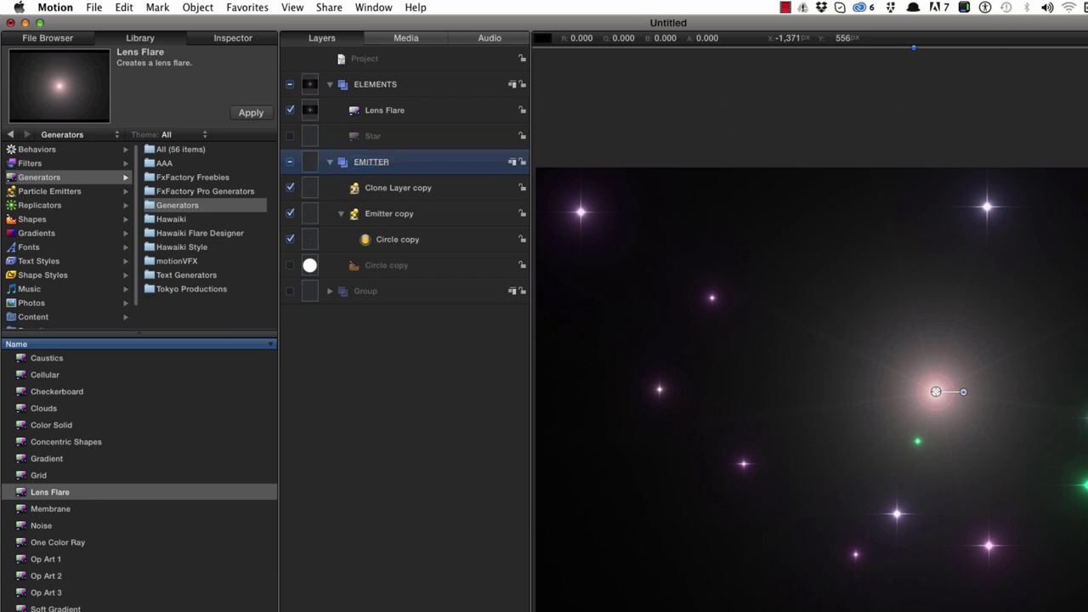
left_click(330, 162)
left_click(290, 162)
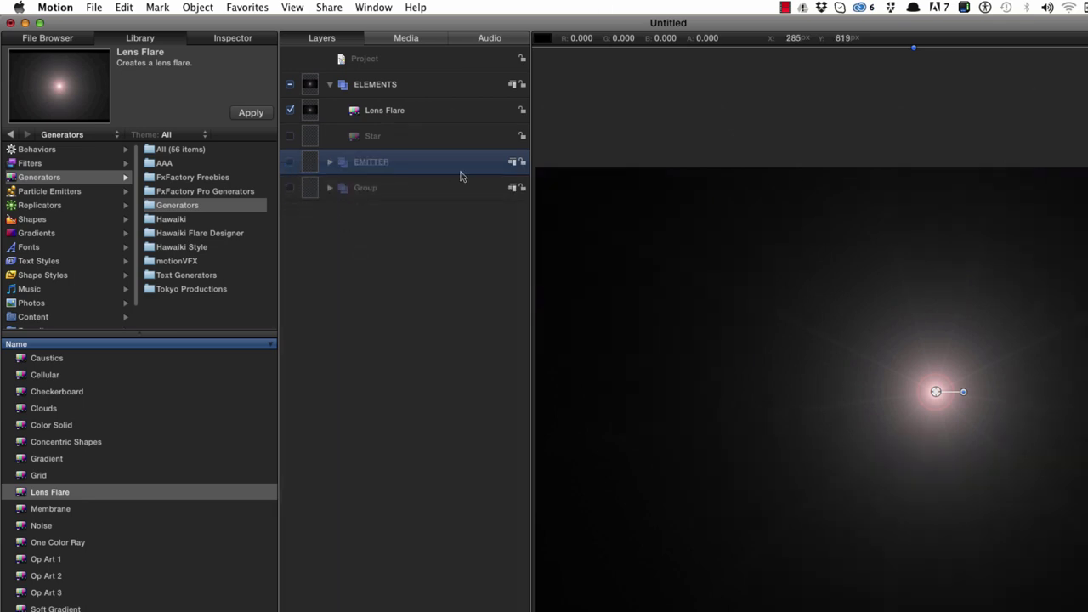
left_click(320, 106)
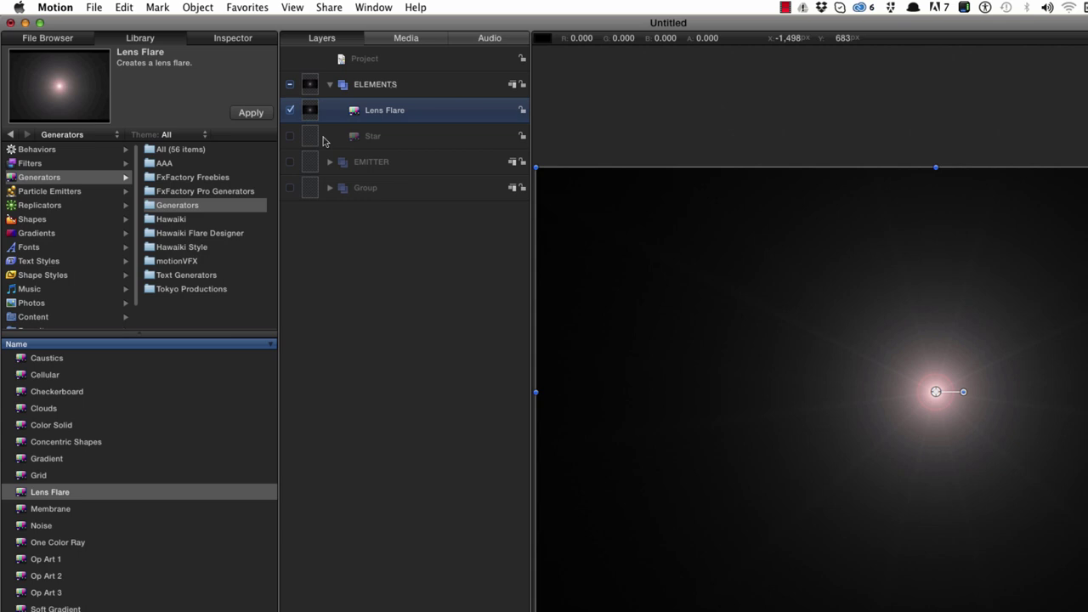
Shrink the Lens Flare to size 2 and move it toward the centre of the view
key("super+3")
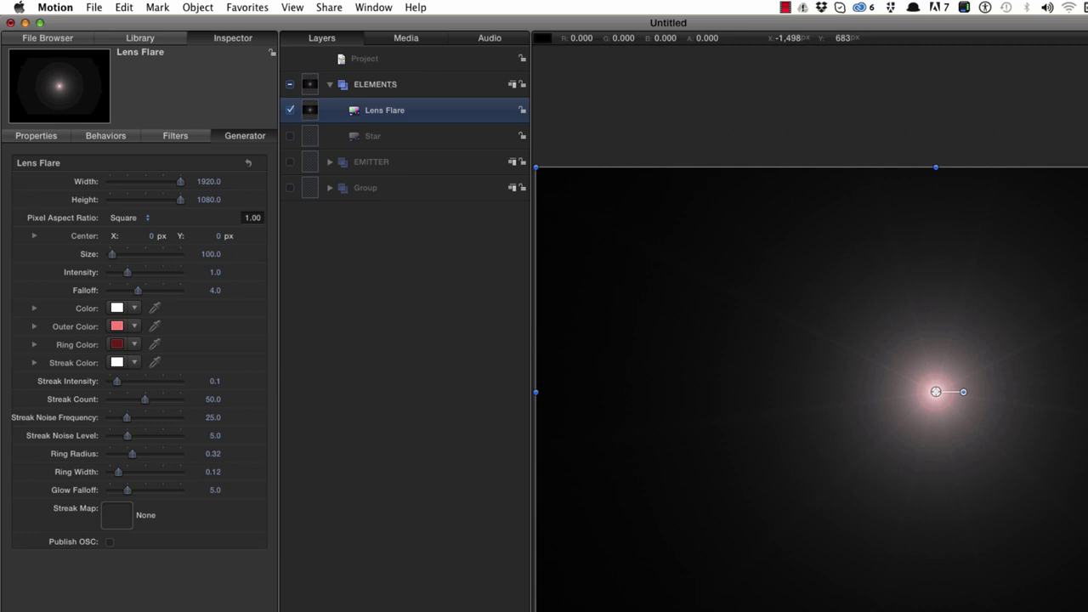
left_click(211, 253)
type("2")
key("Return")
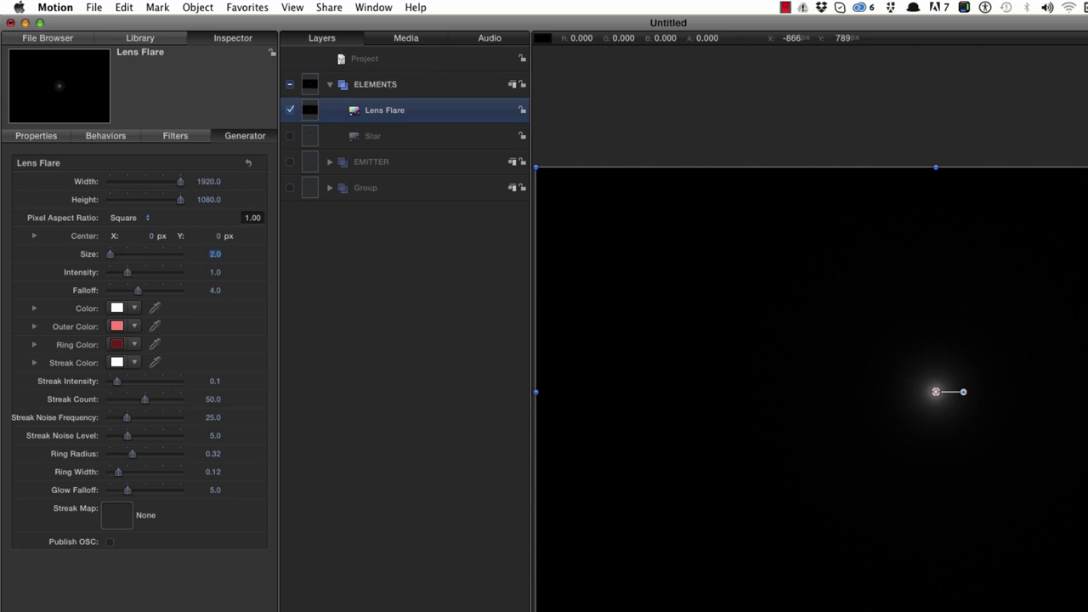
key("space")
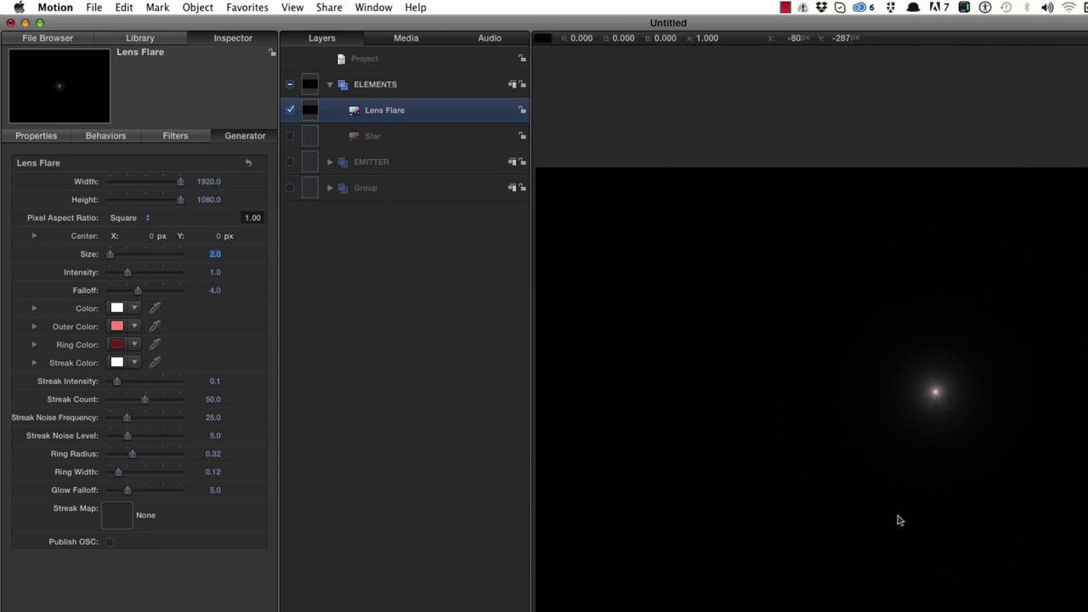
left_click_drag(903, 510, 688, 493)
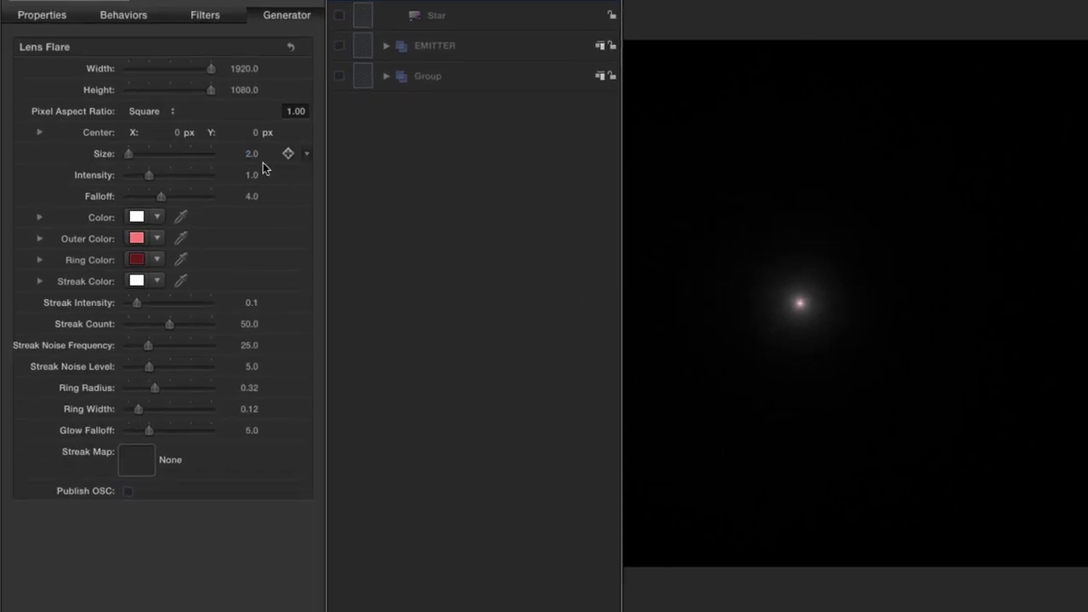
Set the Lens Flare's Intensity to 4 and Falloff to 10
left_click(248, 175)
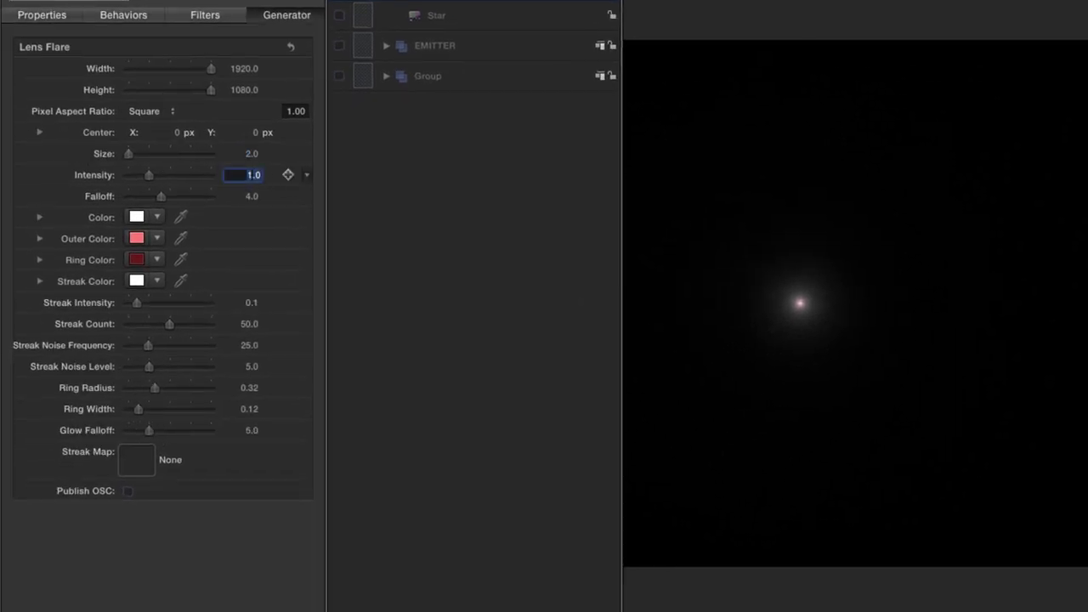
type("4")
key("Return")
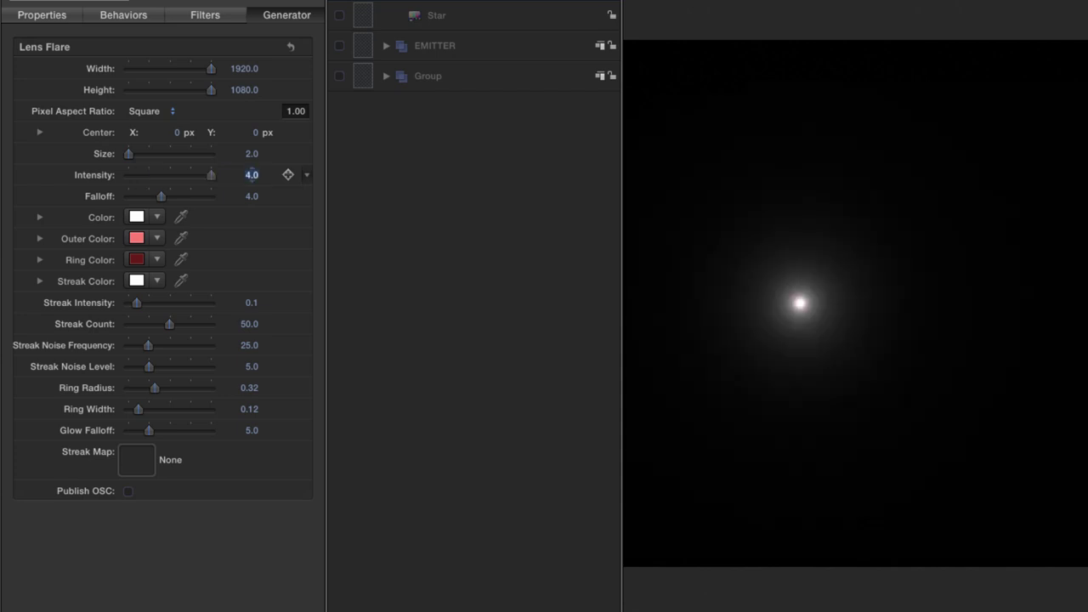
key("Tab")
type("10")
key("Return")
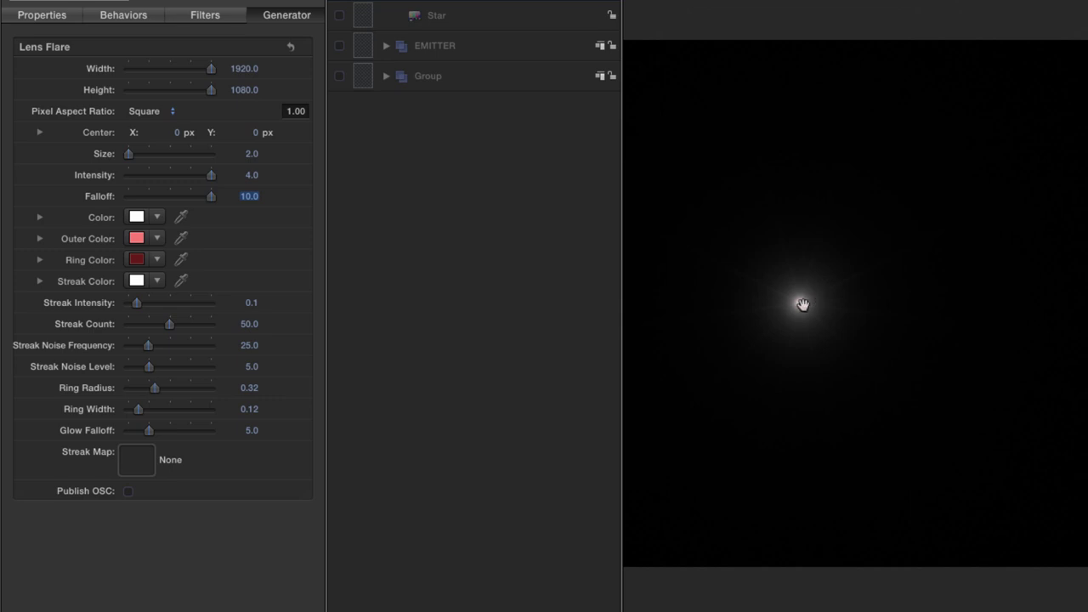
Set Streak Intensity 1, Streak Count 4, Streak Noise Frequency 1 and Streak Noise Level 0
left_click(252, 303)
type("1")
key("Return")
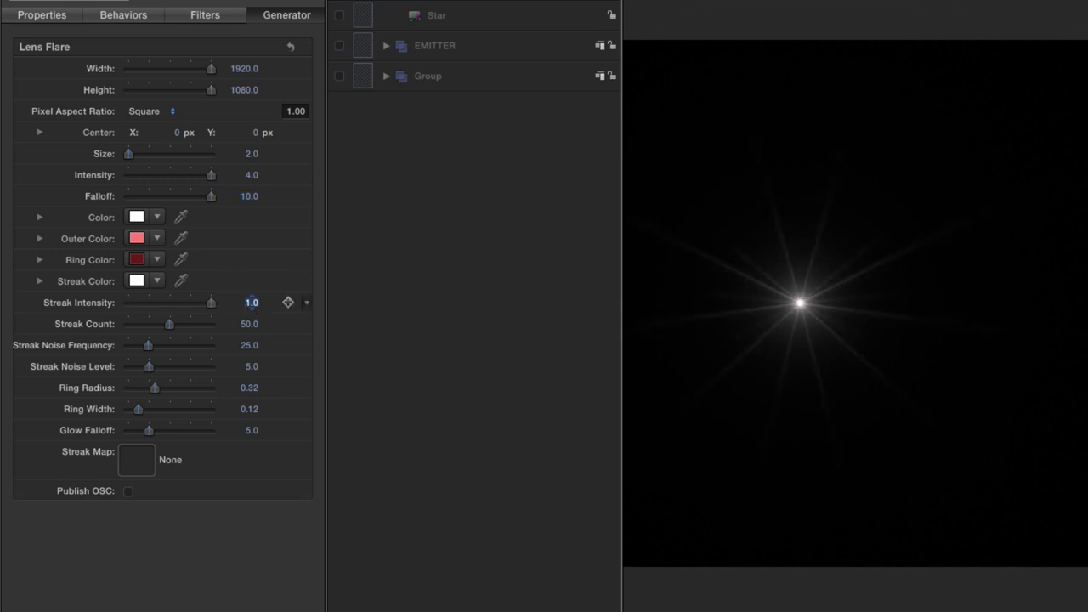
left_click(247, 324)
type("4")
key("Return")
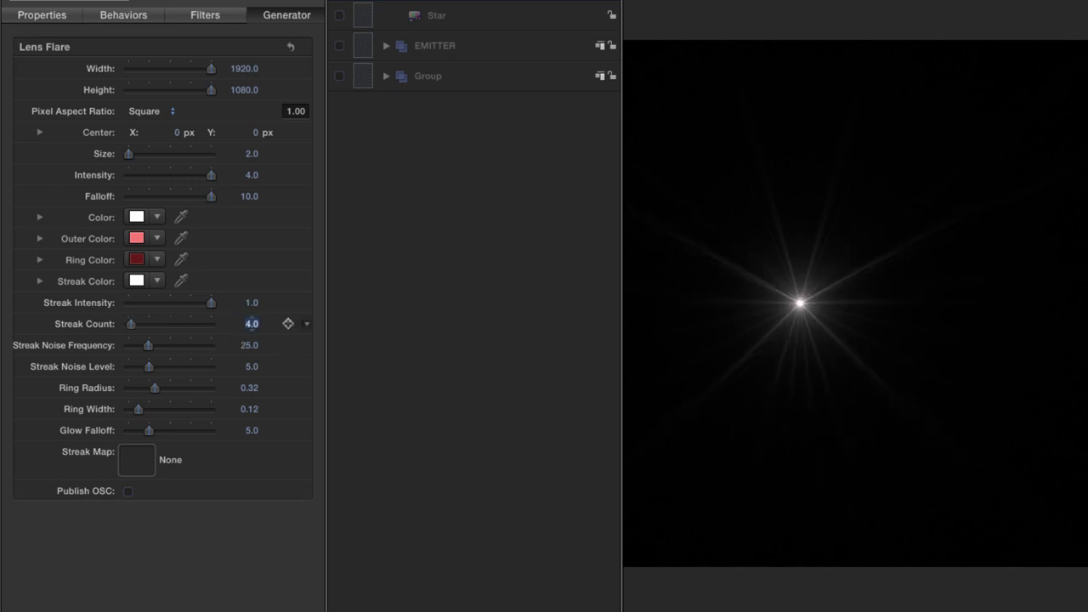
key("Tab")
type("1")
key("Return")
key("Tab")
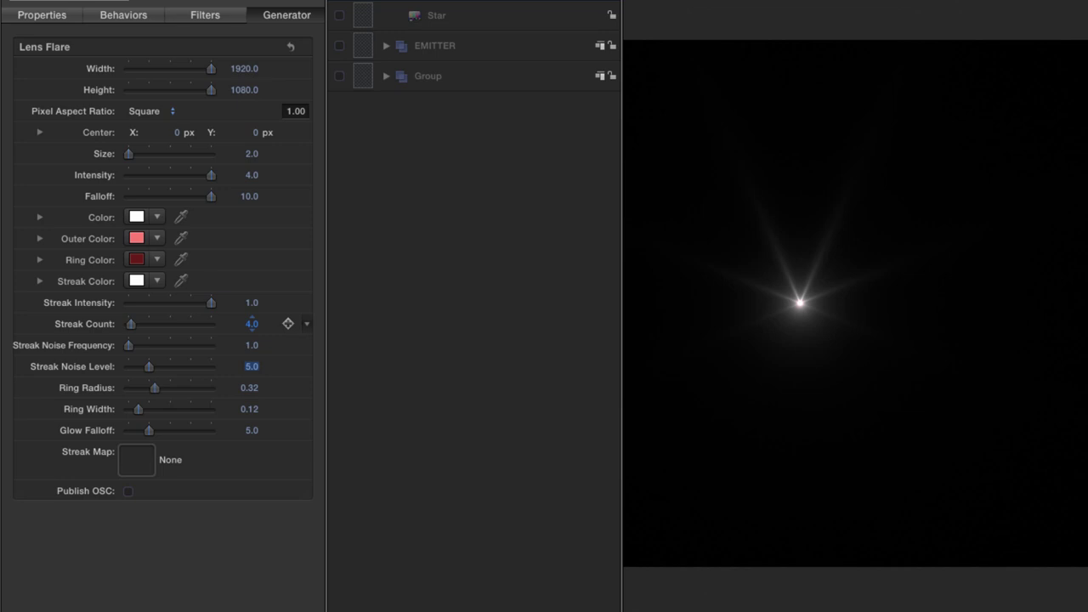
type("0")
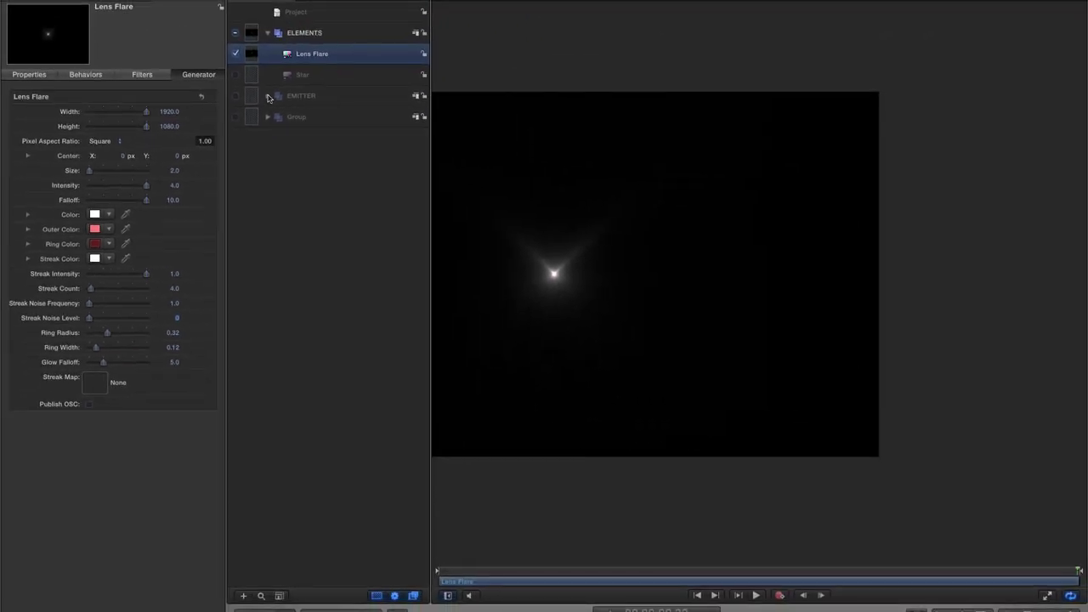
Expand and show EMITTER, swap the Circle copy particle source for the Lens Flare, and select the emitter
left_click(268, 96)
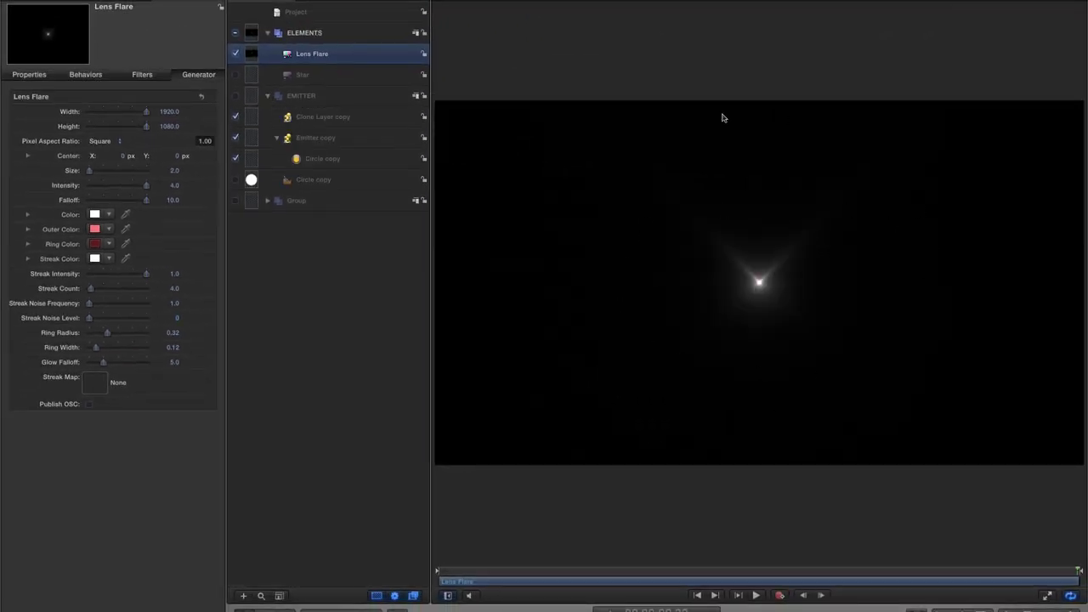
left_click(237, 95)
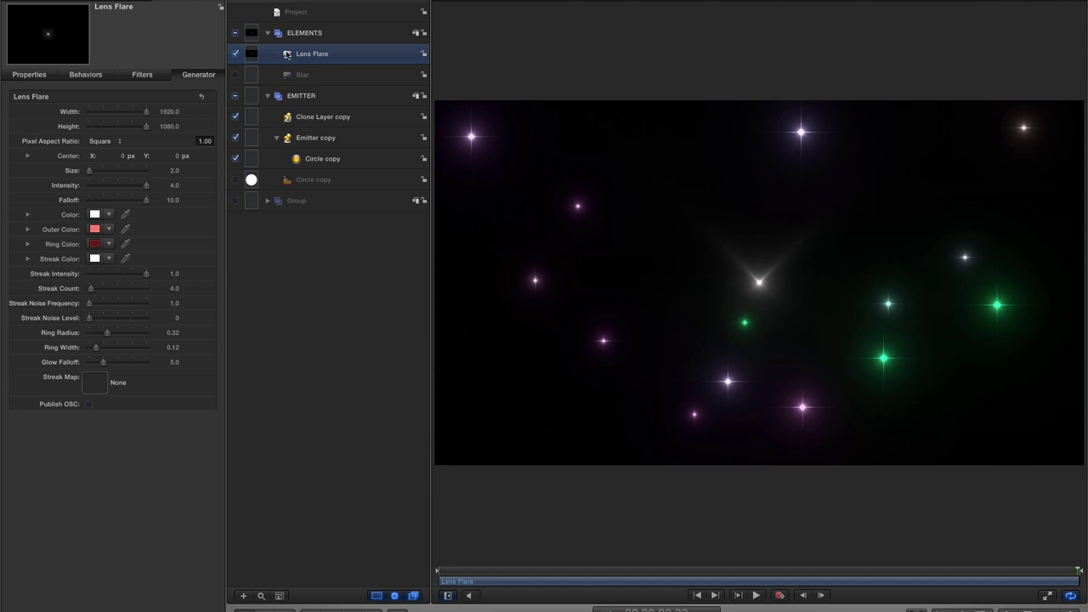
left_click_drag(289, 54, 296, 160)
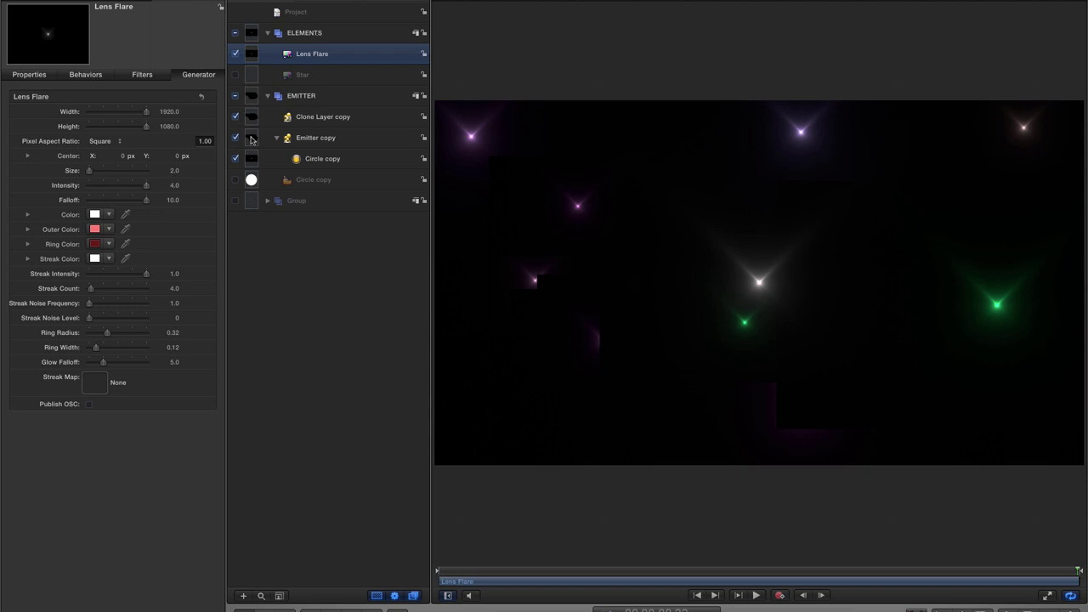
left_click(251, 140)
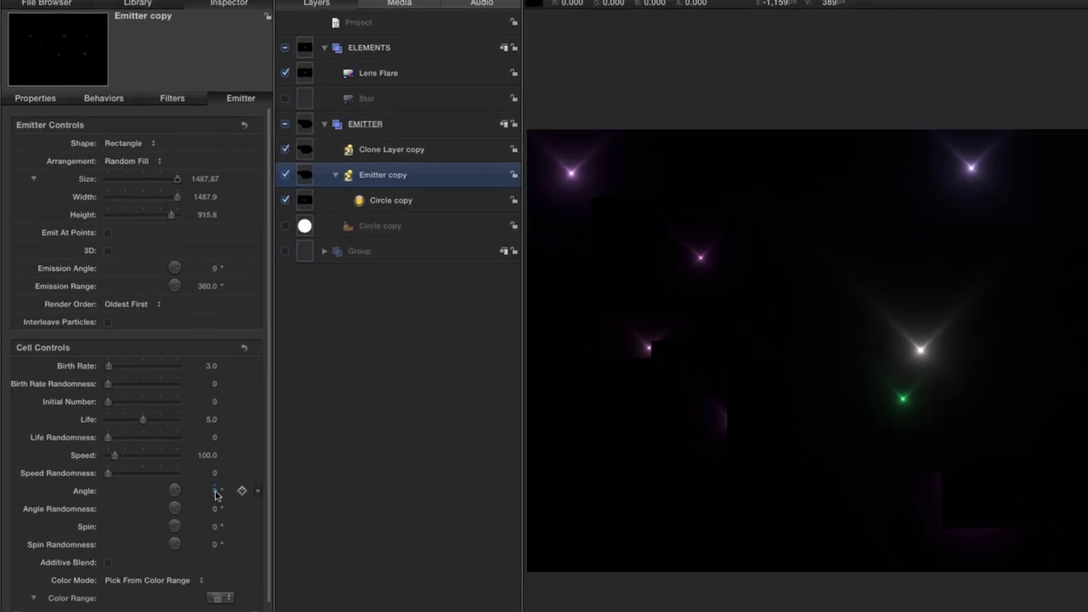
Set the Emitter copy's particle Angle to 45 and turn on Additive Blend
left_click(217, 491)
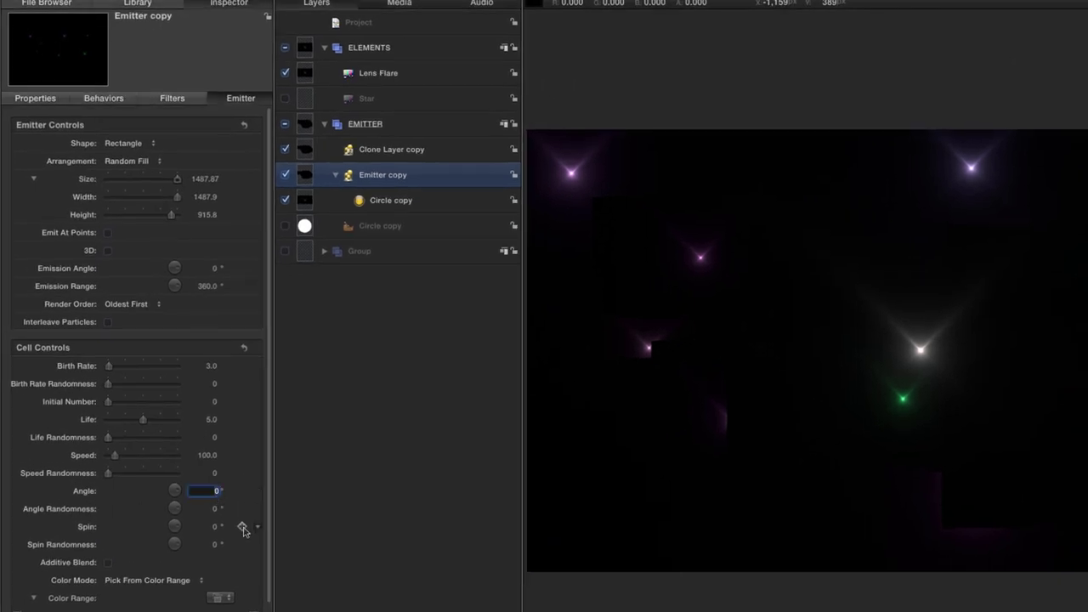
type("45")
key("Return")
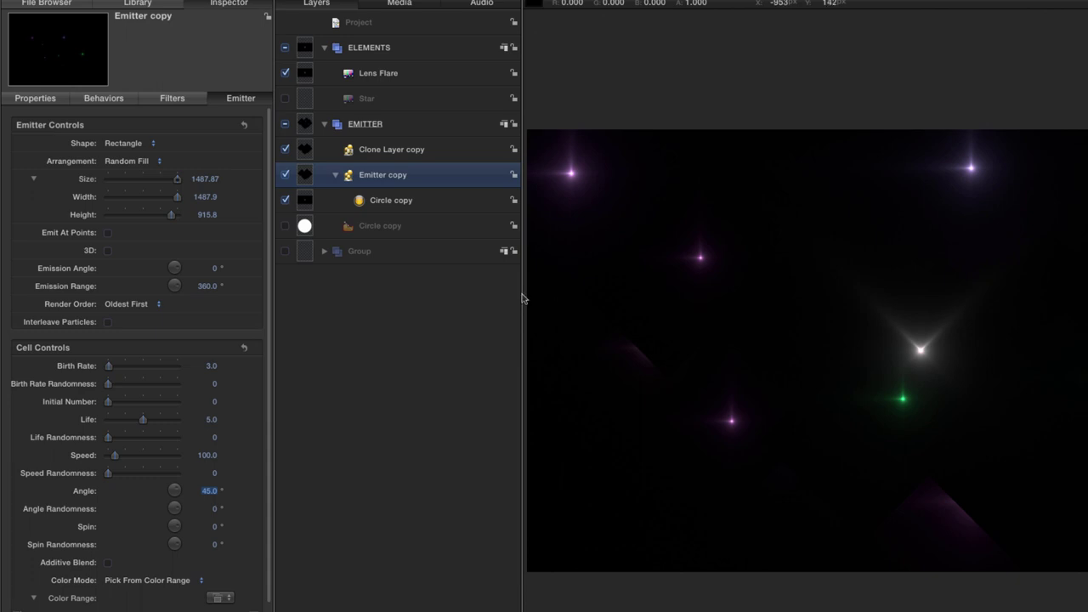
scroll(271, 549, "down", 5)
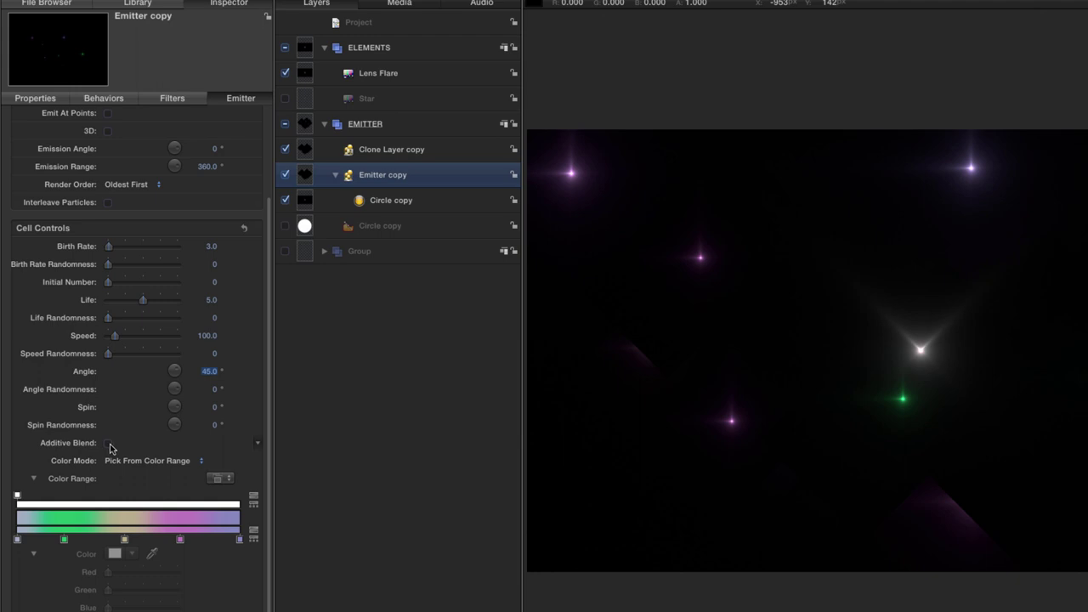
left_click(108, 444)
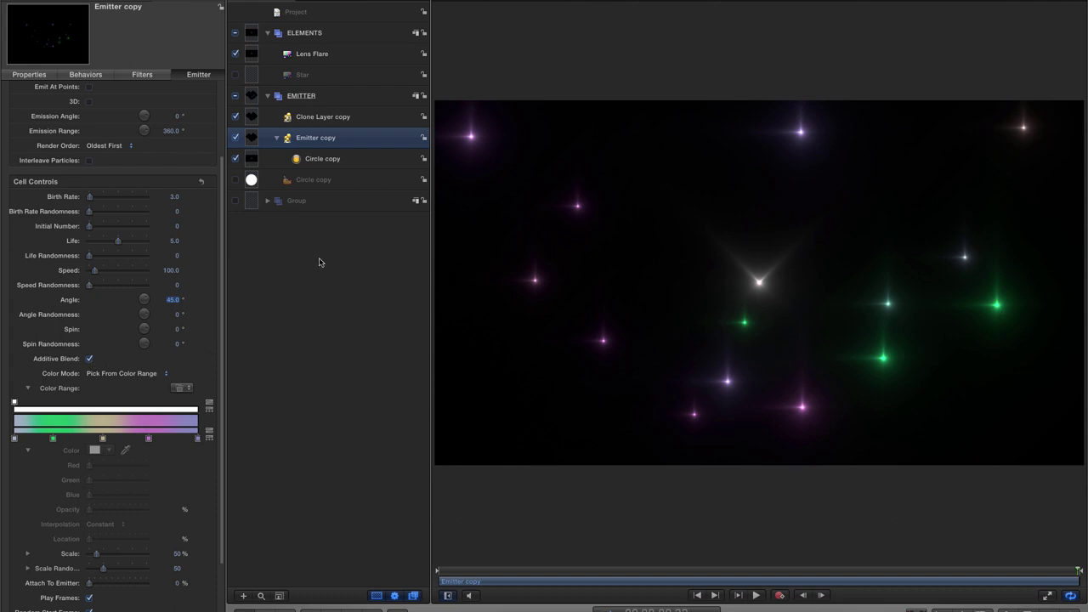
Generate a new particle Random Seed and hide the ELEMENTS group
scroll(209, 514, "down", 3)
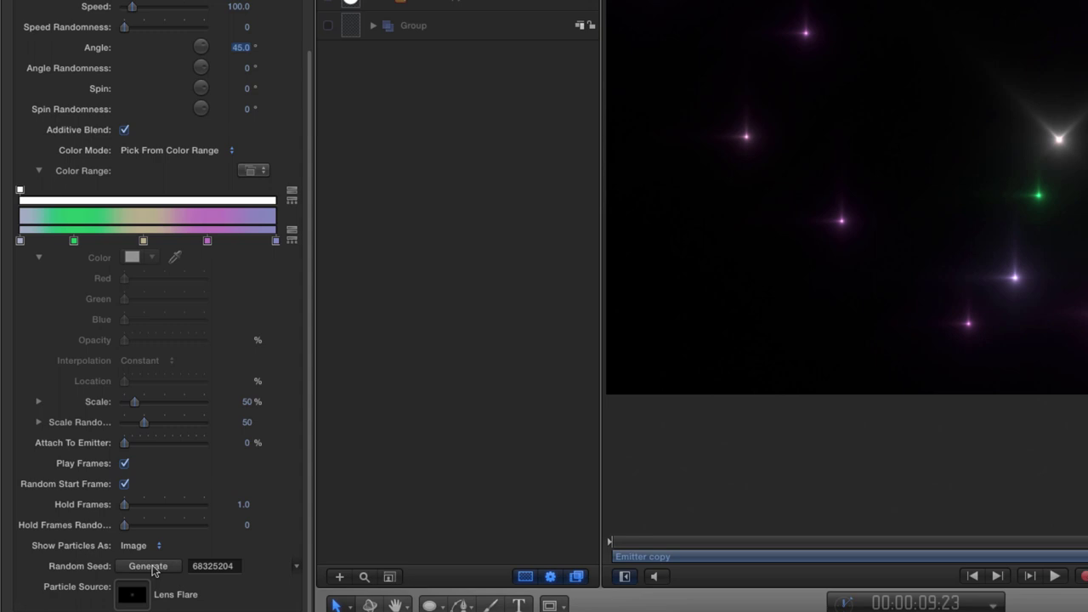
left_click(149, 566)
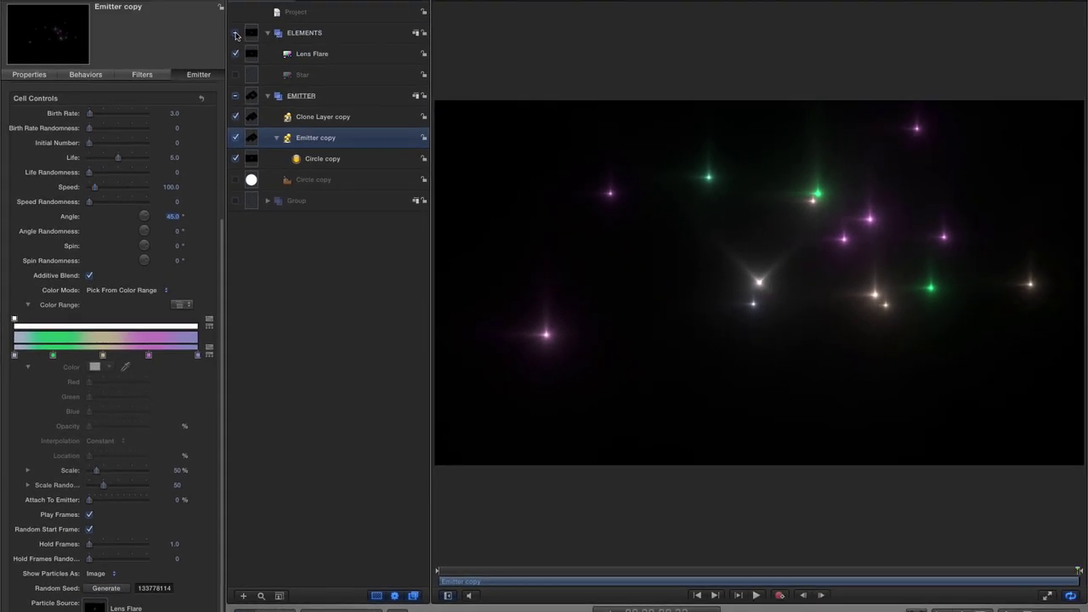
left_click(235, 33)
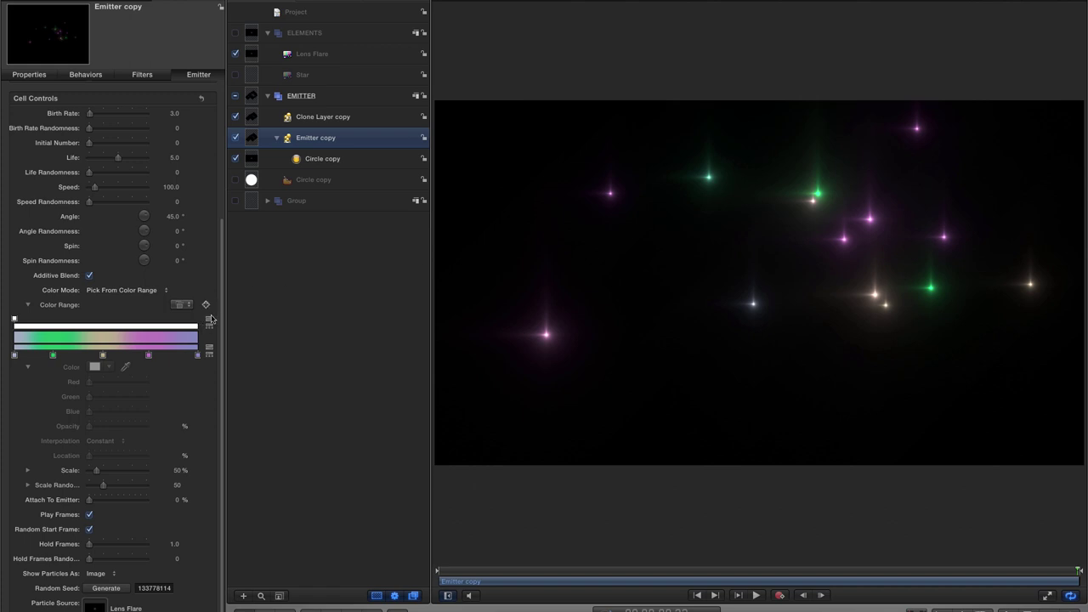
Lower the emitter's Birth Rate from 3 to 2
scroll(226, 270, "up", 3)
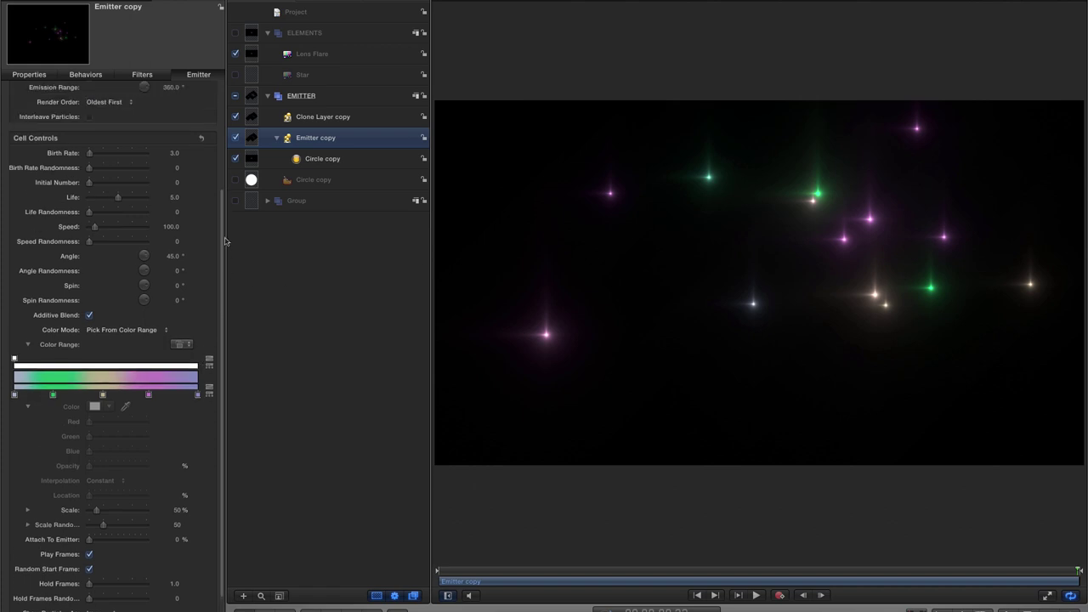
left_click(175, 155)
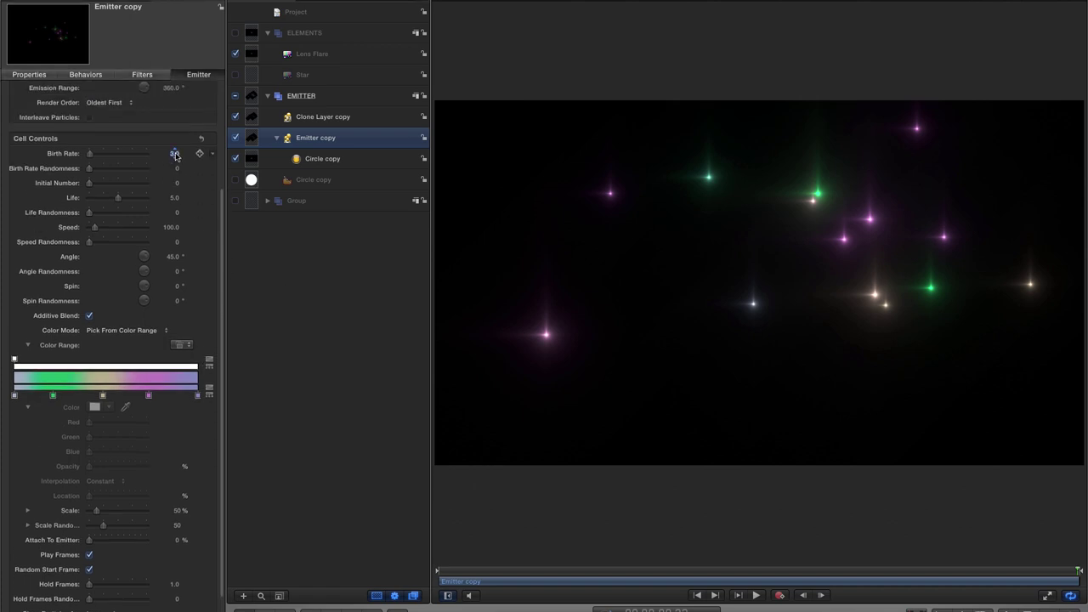
type("2")
key("Return")
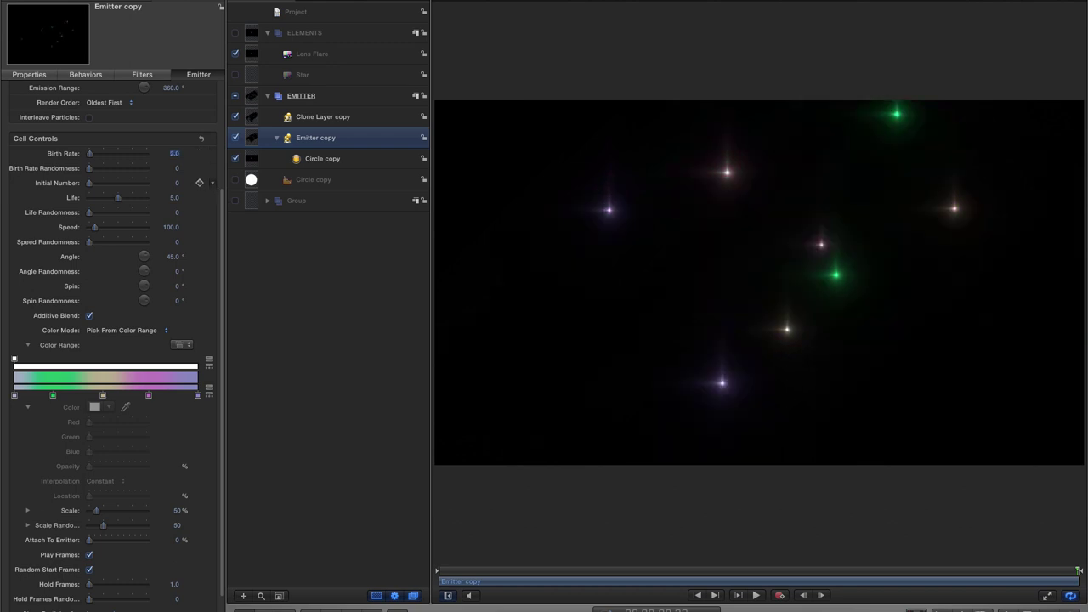
scroll(111, 340, "up", 4)
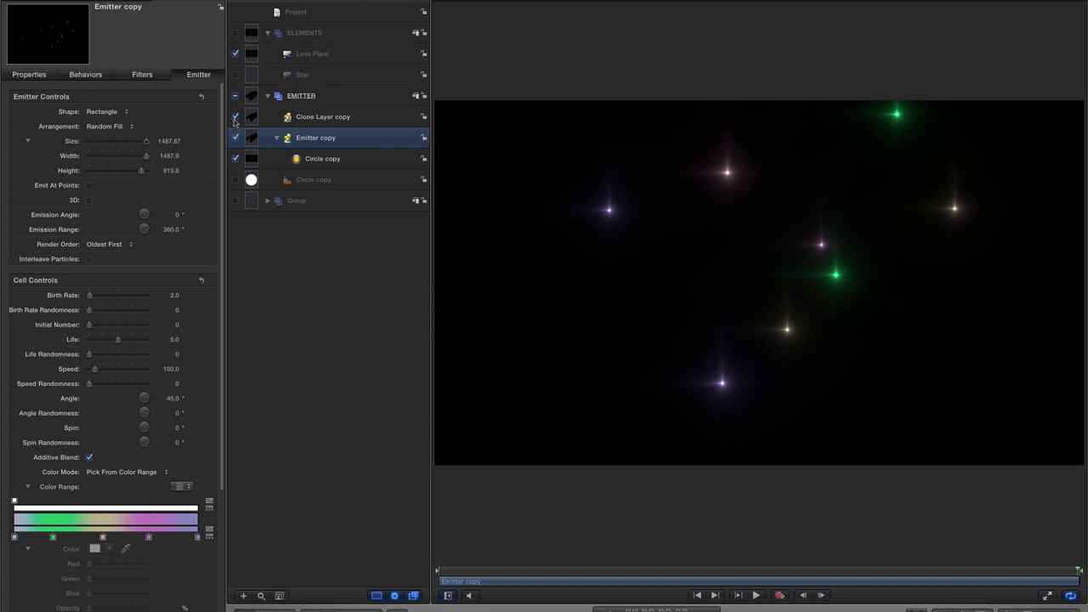
Move Clone Layer copy and Emitter copy together down and left in the canvas
left_click(236, 118)
left_click(236, 117)
left_click(252, 118, "shift")
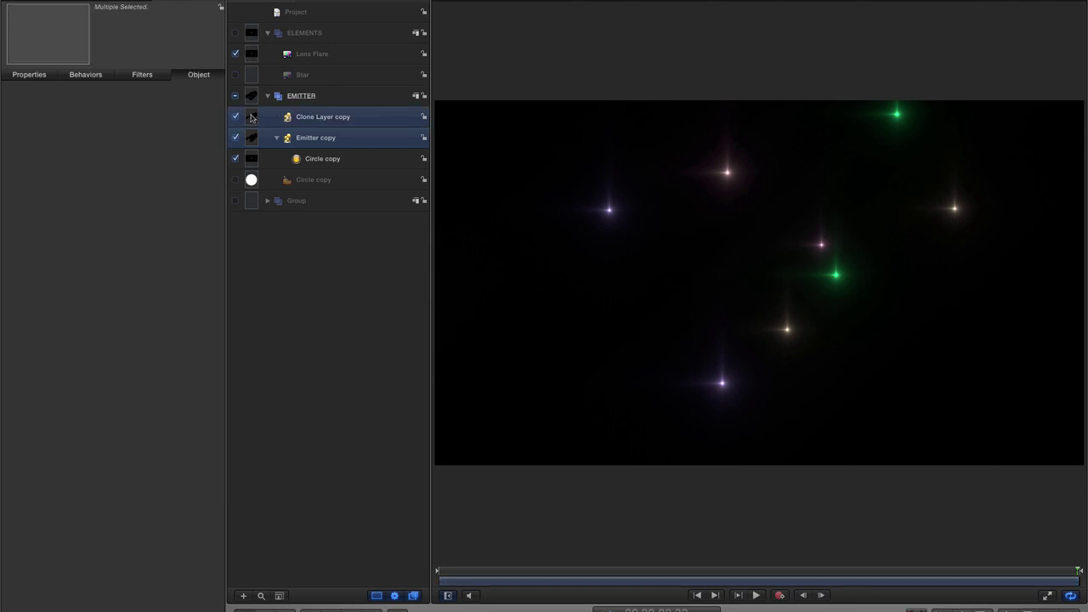
left_click_drag(799, 243, 773, 280)
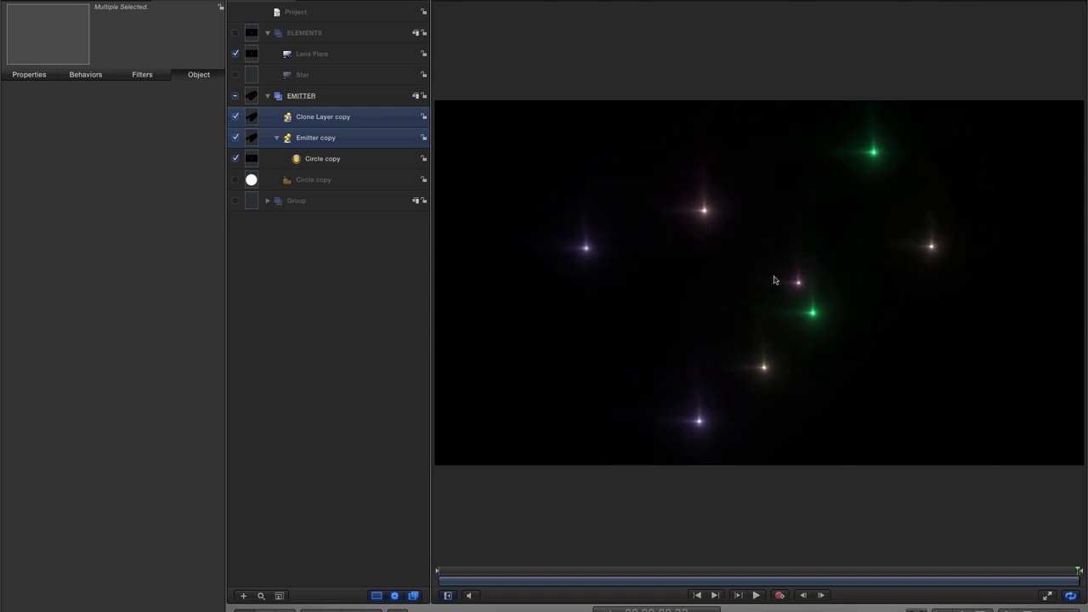
Widen the Emitter copy to a Width of 2066.9
left_click(248, 139)
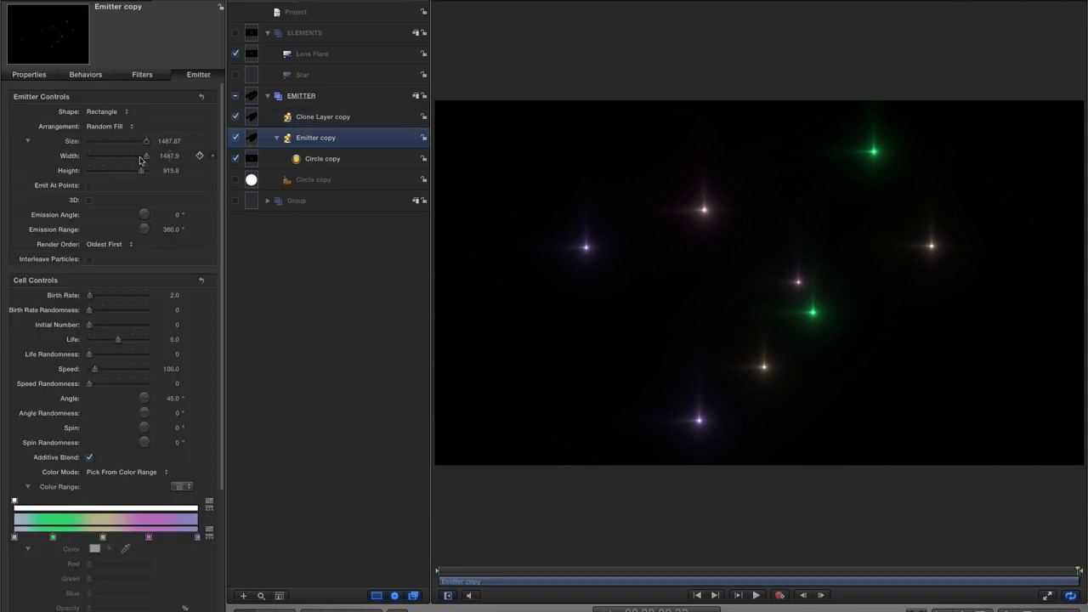
left_click_drag(163, 158, 169, 156)
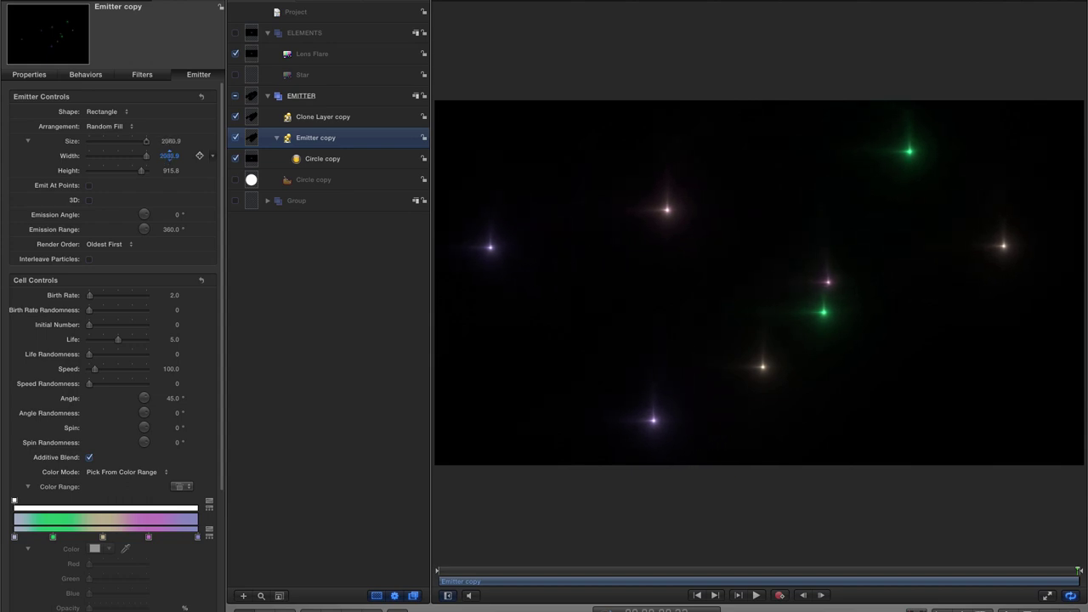
left_click_drag(165, 159, 166, 159)
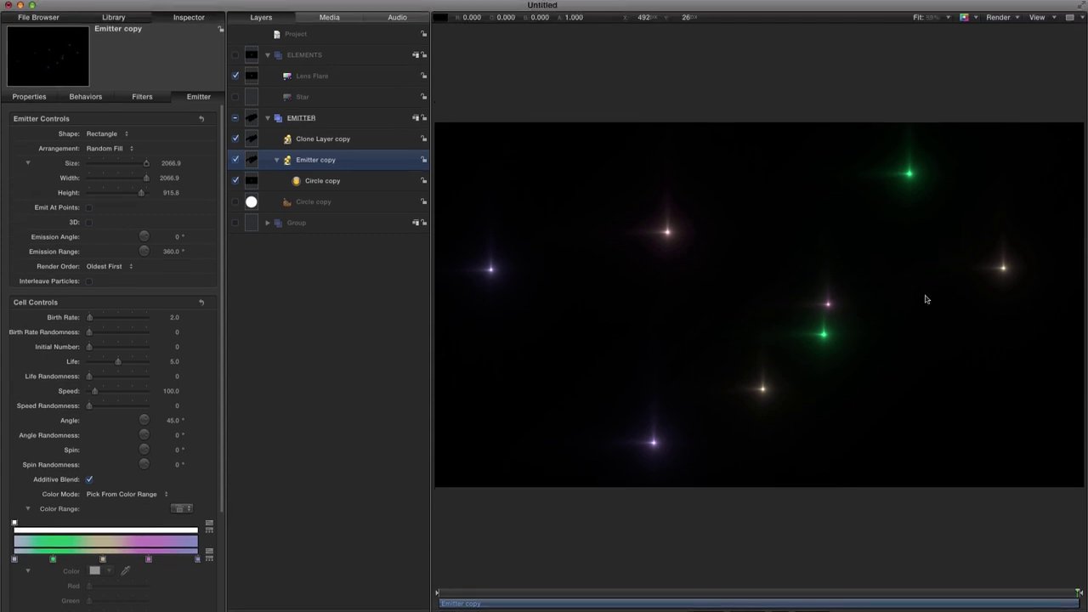
Export the current frame as STARFIELD.FLARE.png, replacing the existing file
left_click(268, 6)
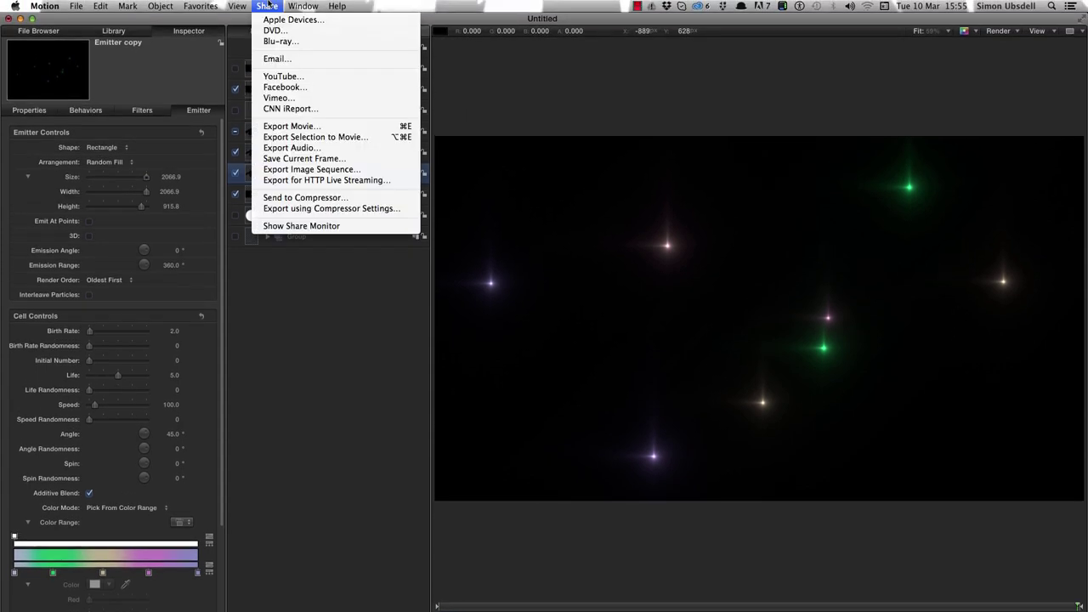
left_click(289, 159)
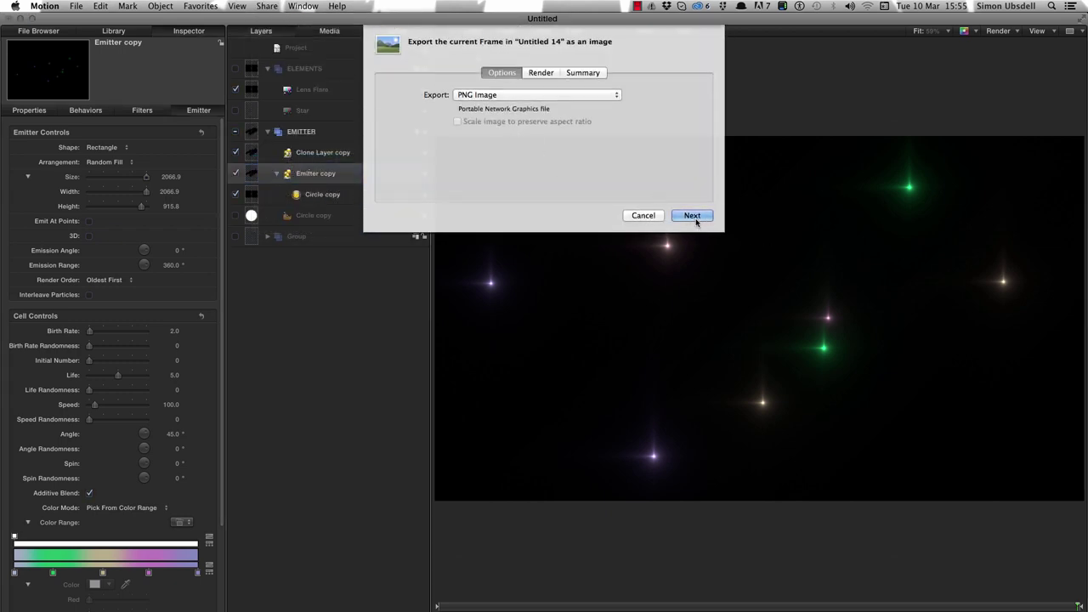
left_click(695, 215)
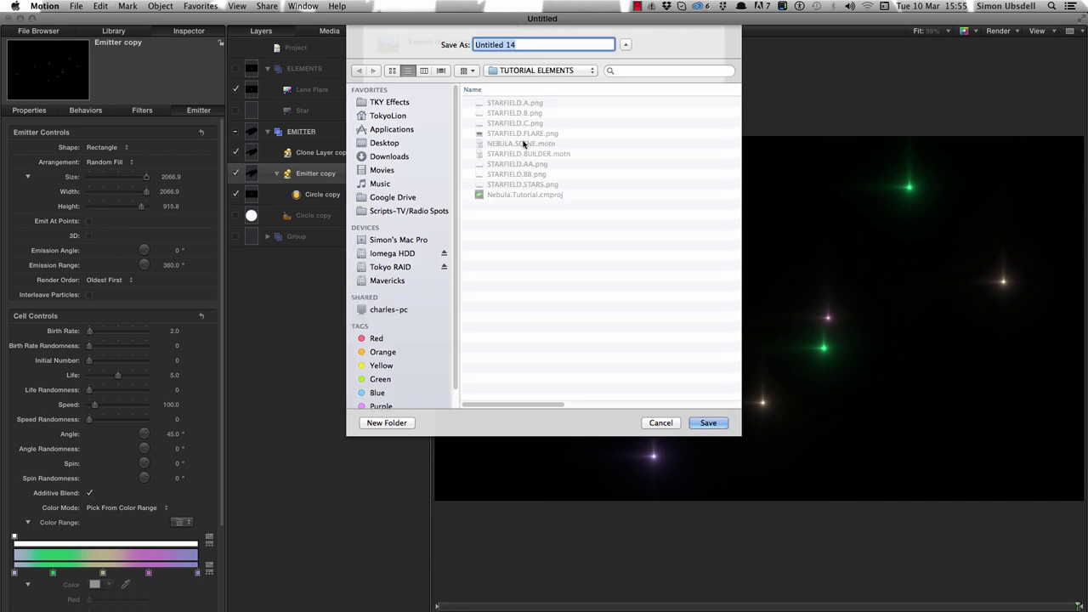
left_click(518, 134)
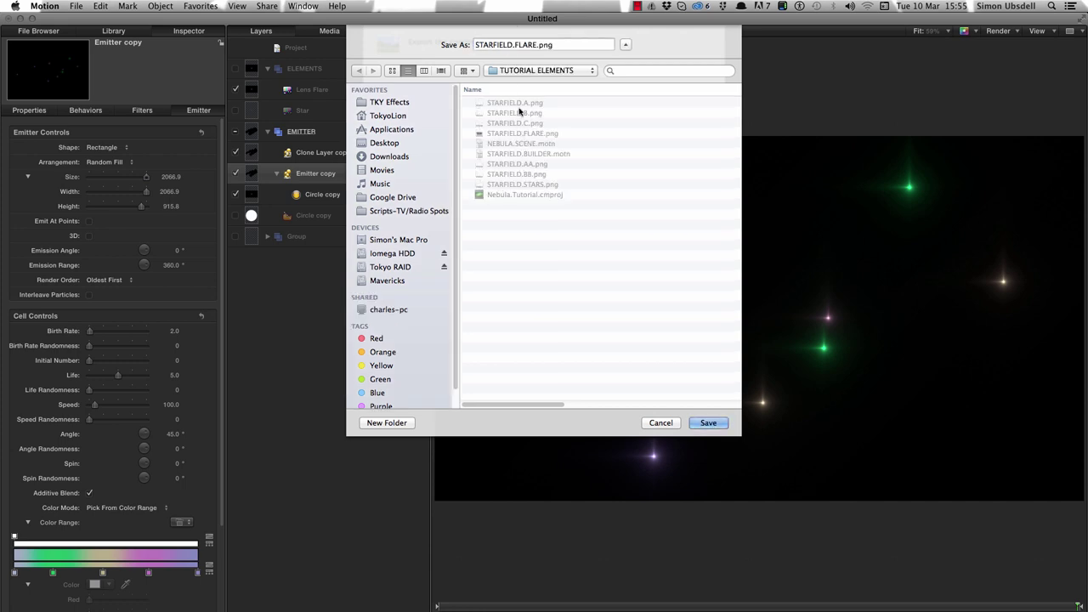
left_click(706, 422)
left_click(625, 93)
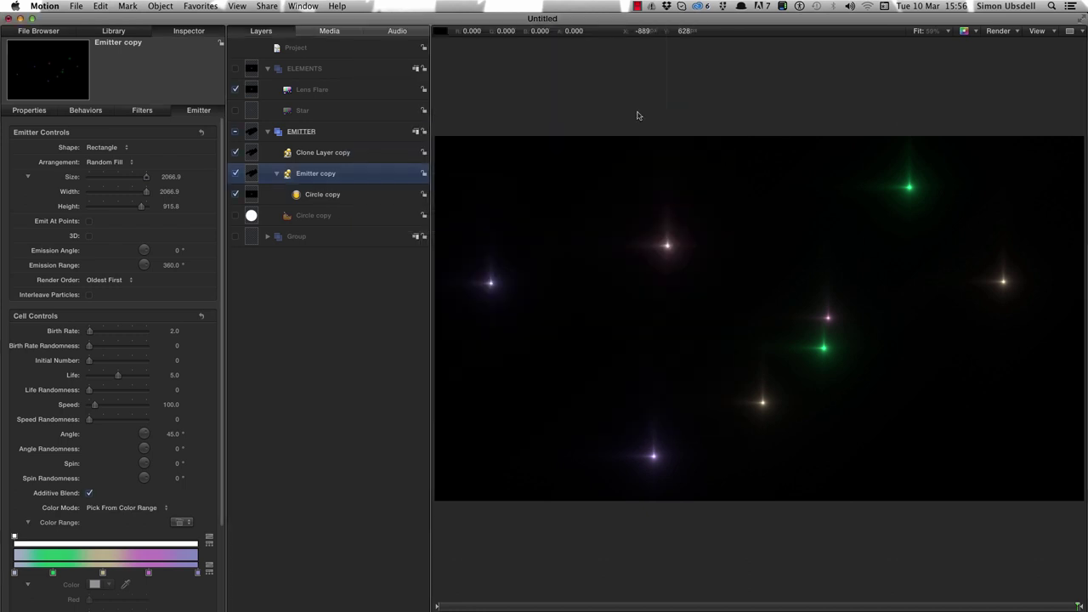
Save the project as STARFIELD.BUILDER.motn, replacing the existing file
key("super+s")
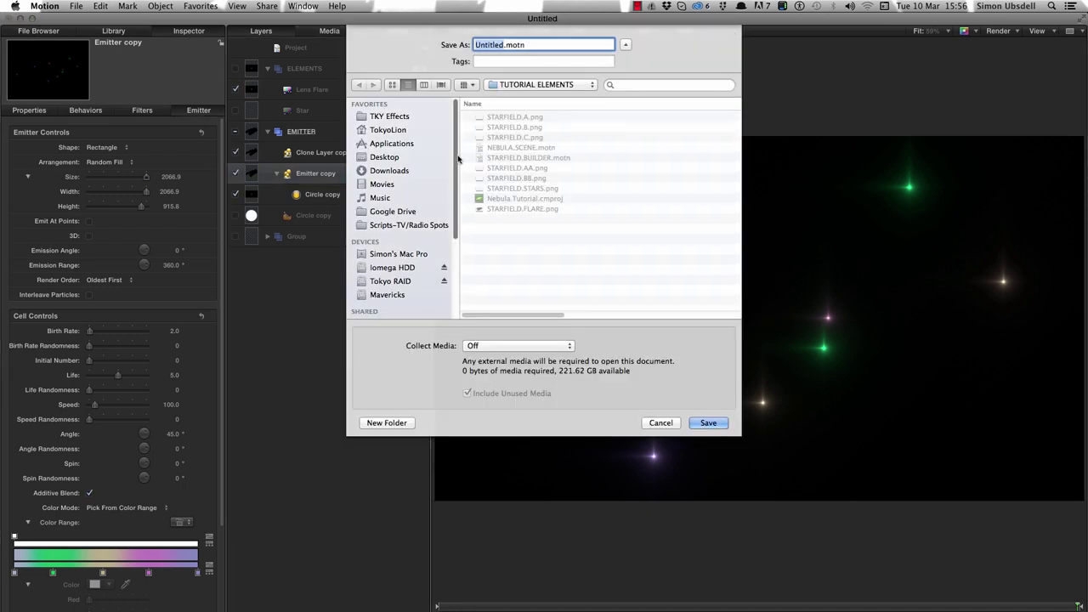
left_click(513, 159)
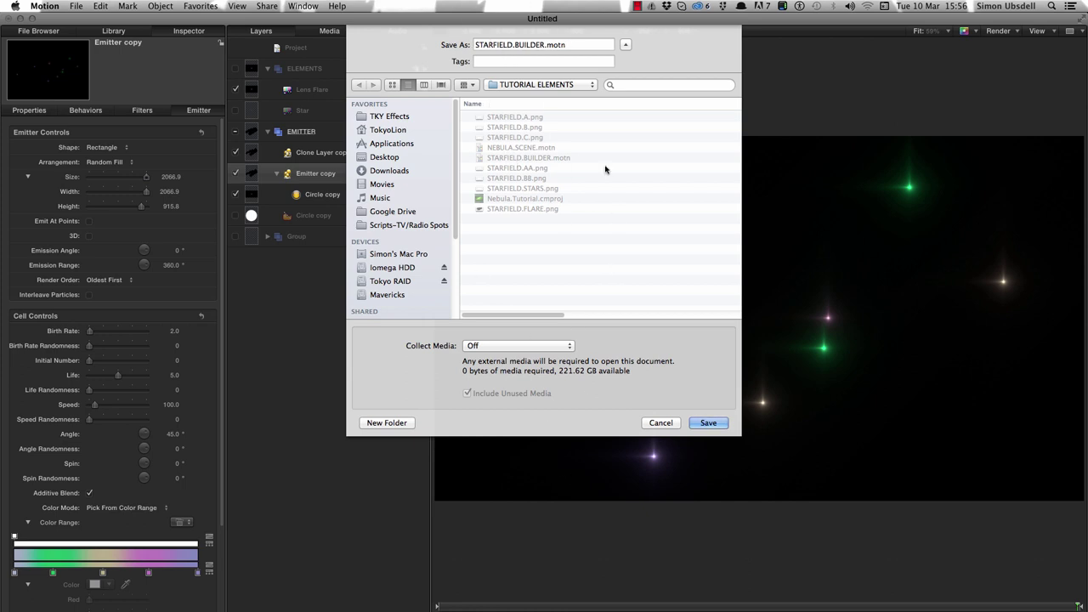
left_click(708, 423)
left_click(626, 93)
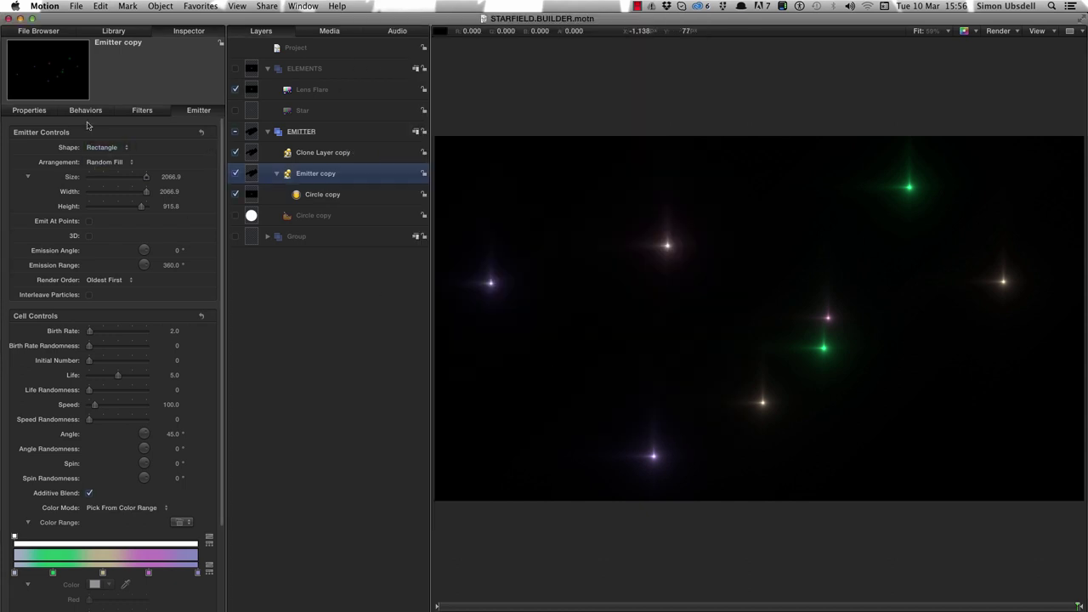
Create a new blank Motion Project from the Project Browser and hide the timeline with Cmd+7
left_click(75, 5)
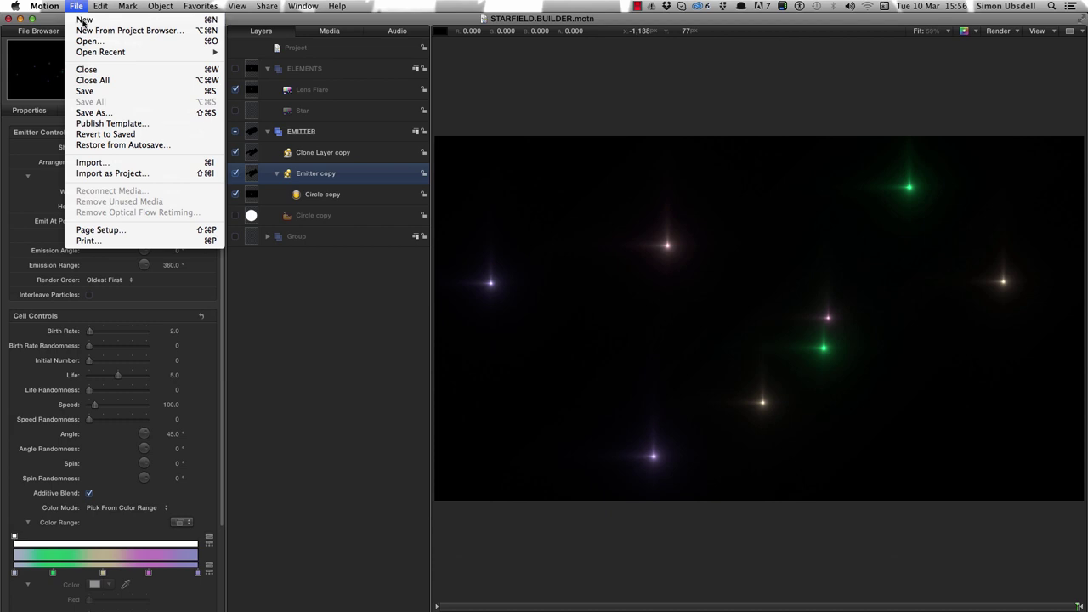
left_click(84, 20)
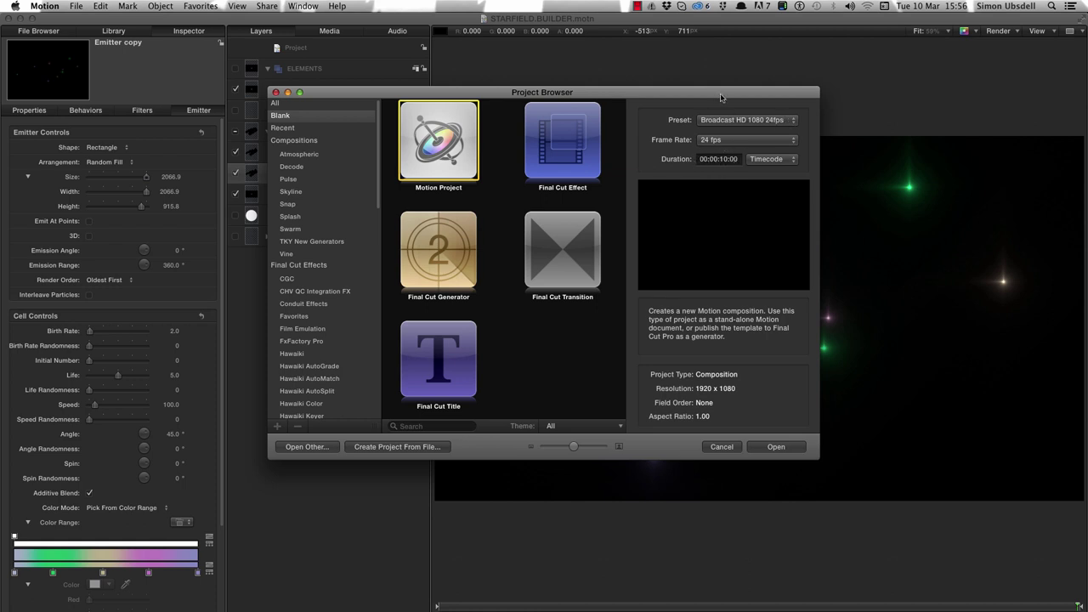
left_click(775, 447)
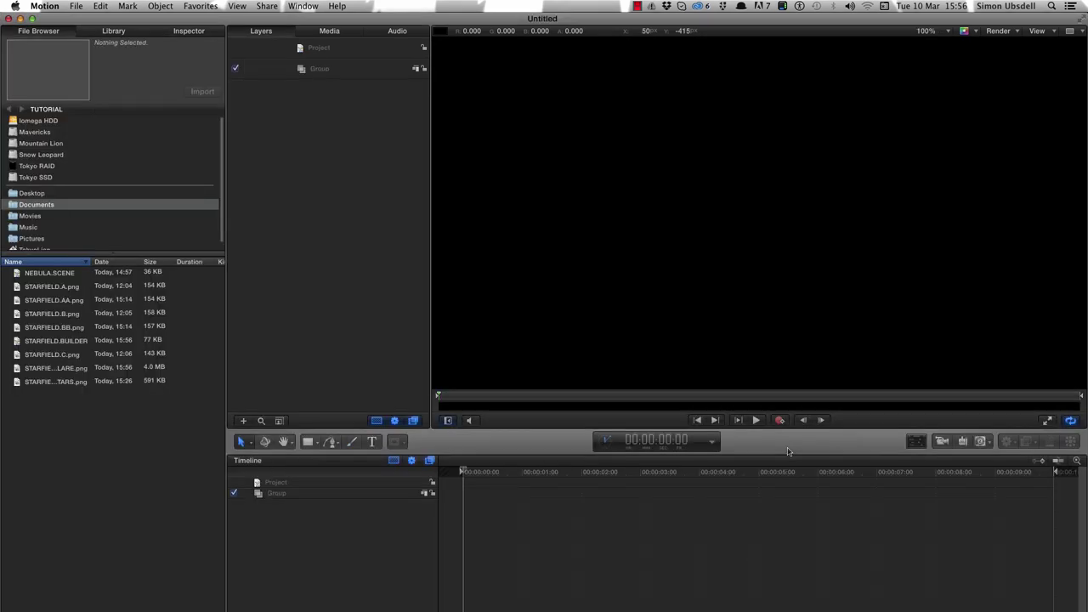
key("super+7")
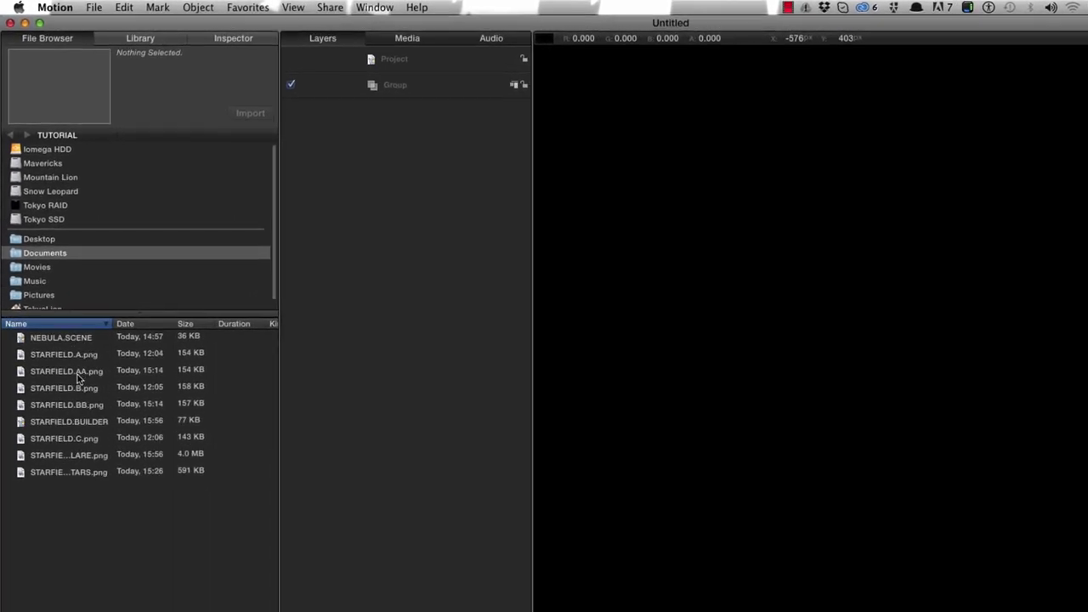
Import STARFIELD.AA, BB, STARS and FLARE PNGs from the File Browser as layers in Group
left_click(132, 325)
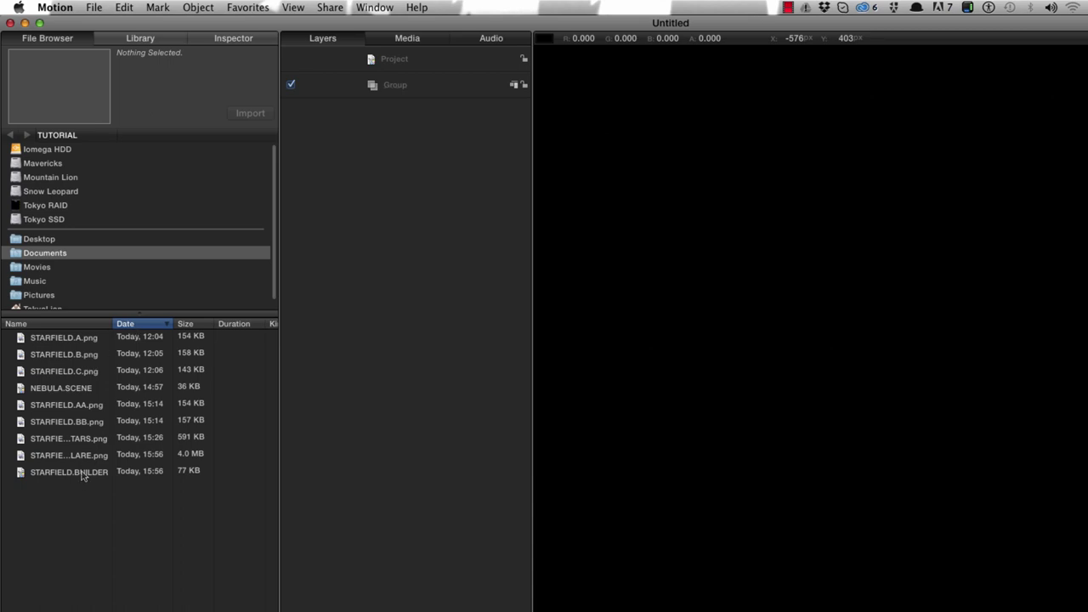
left_click_drag(113, 325, 137, 327)
left_click(93, 406)
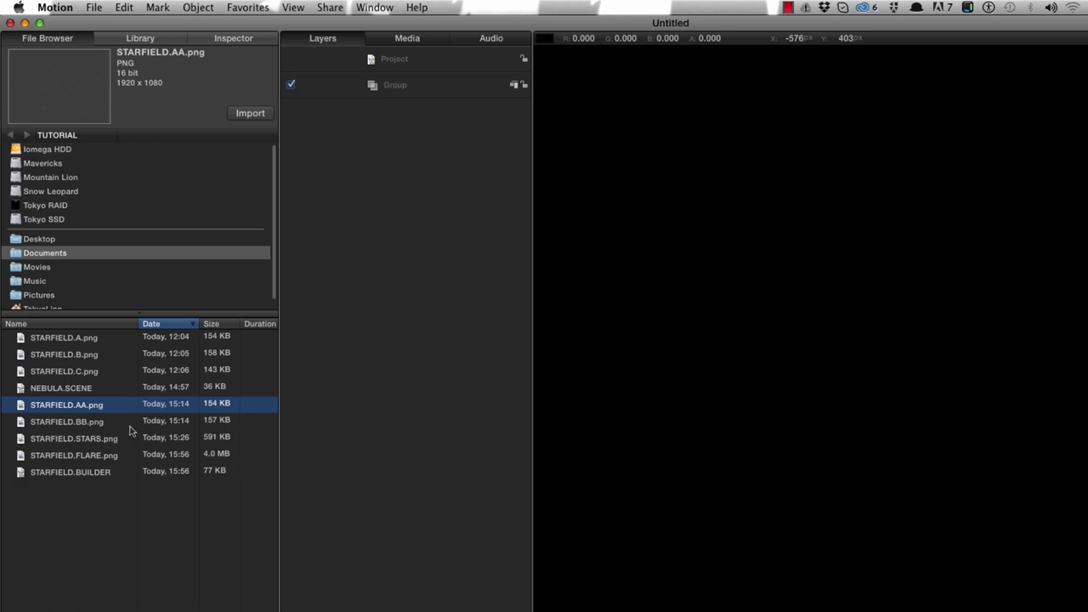
left_click(99, 460, "shift")
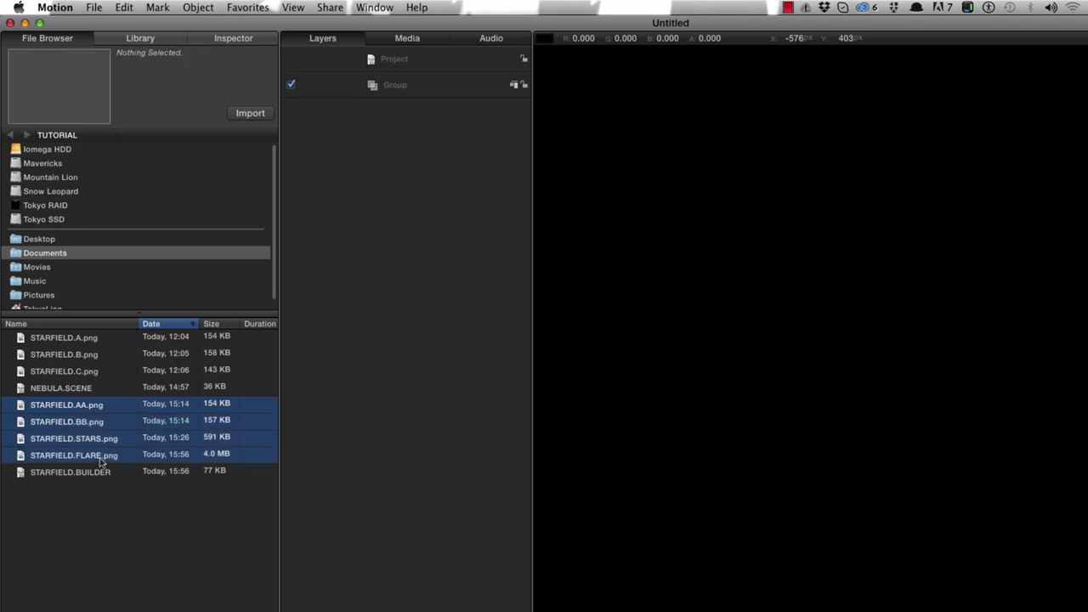
left_click_drag(20, 409, 369, 85)
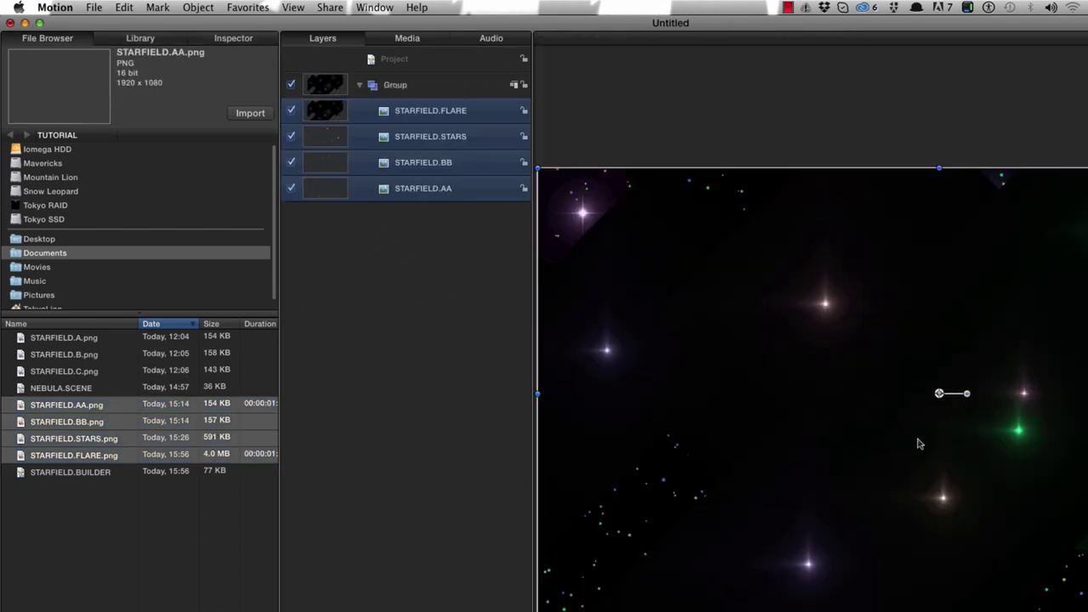
left_click(321, 114)
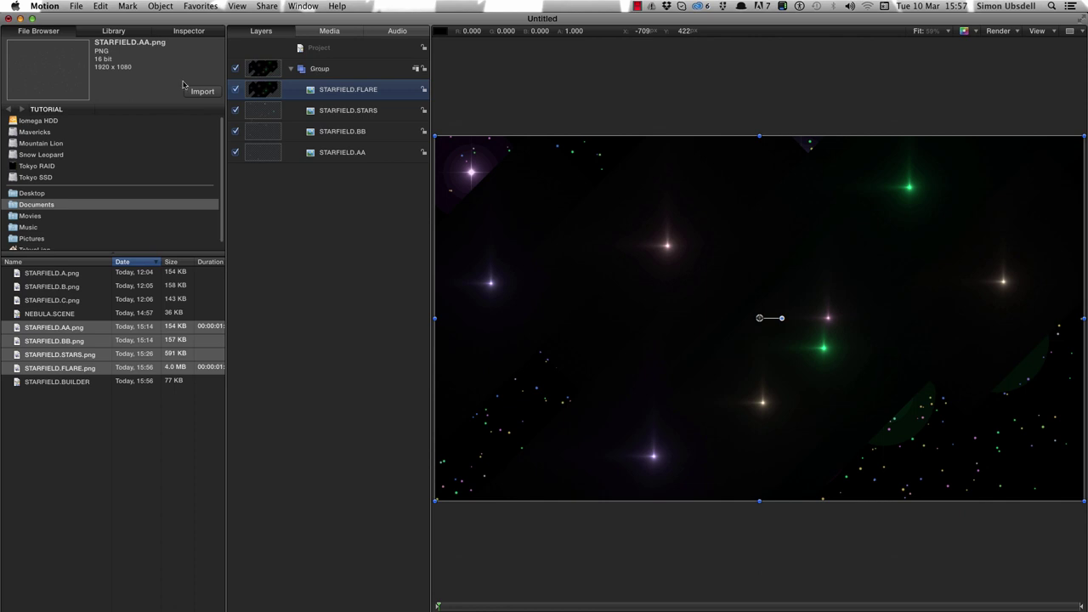
Set the STARFIELD.FLARE layer's Blend Mode to Add in the Inspector
key("super+3")
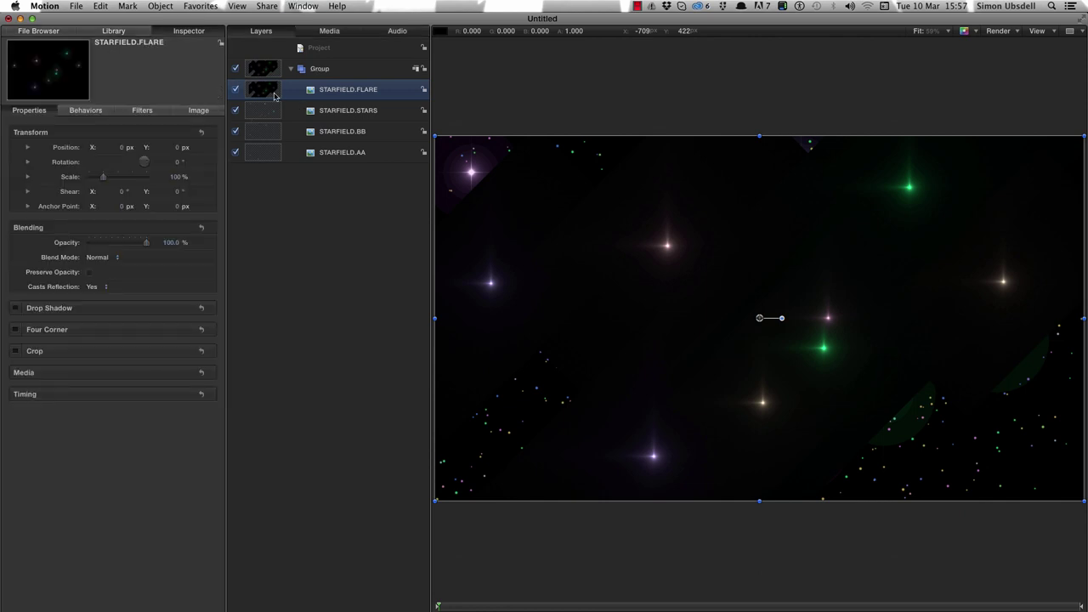
left_click(95, 258)
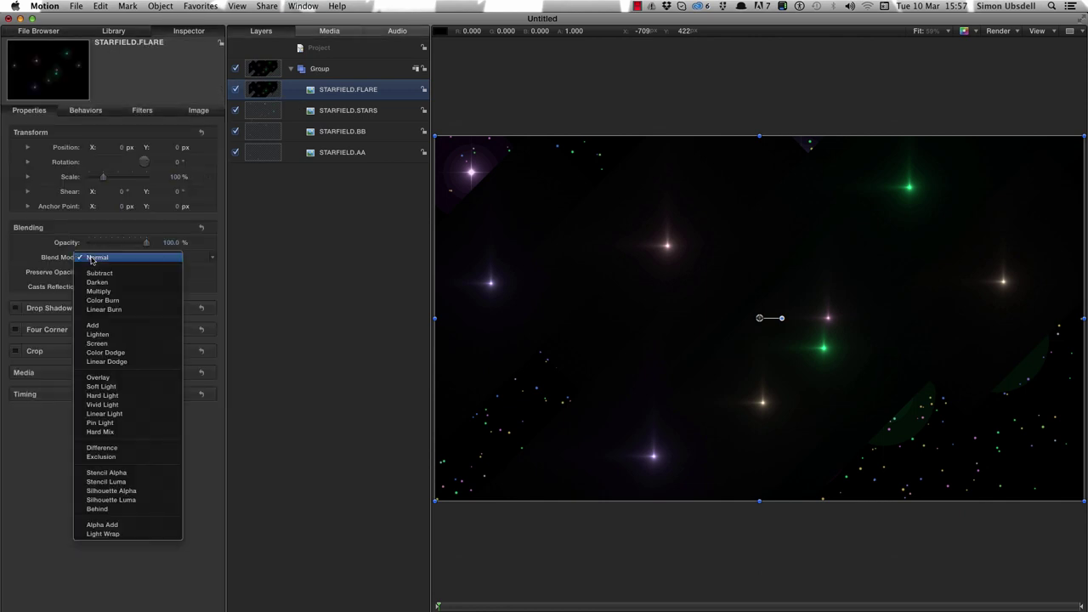
left_click(110, 327)
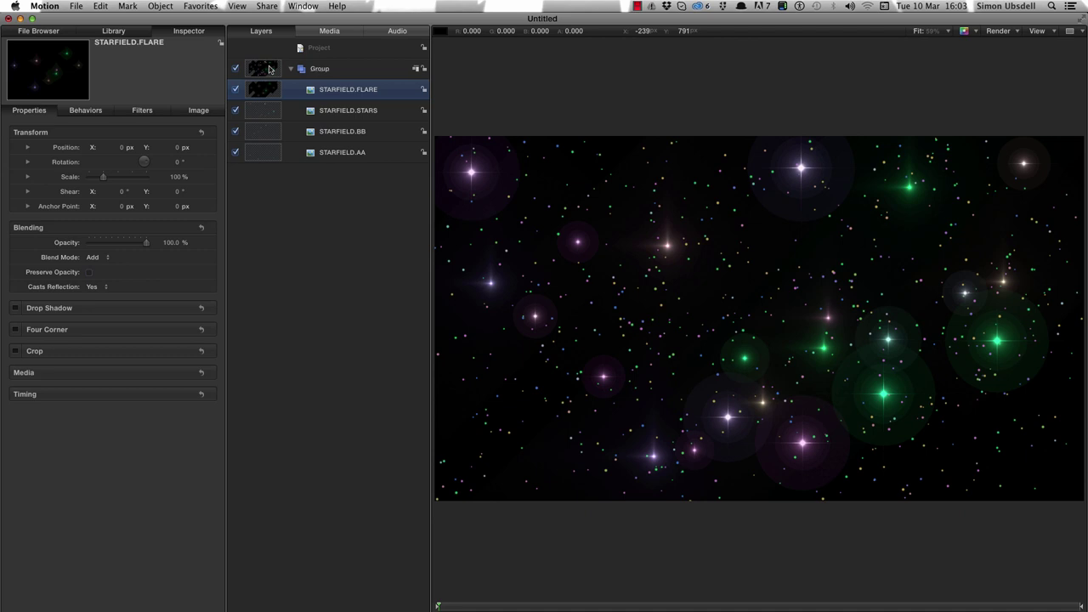
Push STARFIELD.AA back to Z -10000 and scale it up to about 325%
left_click(267, 155)
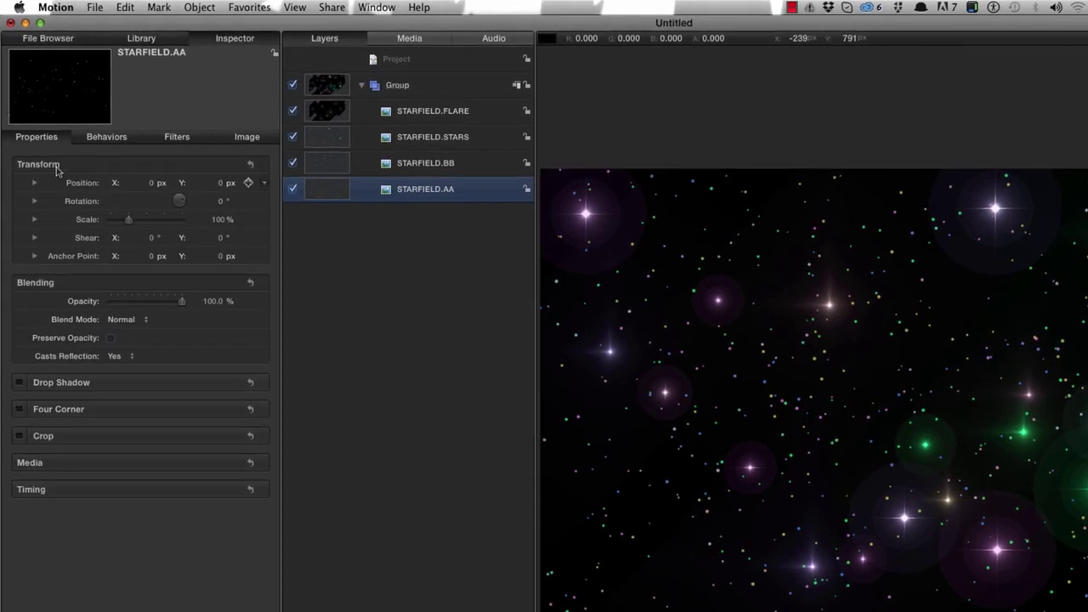
left_click(34, 183)
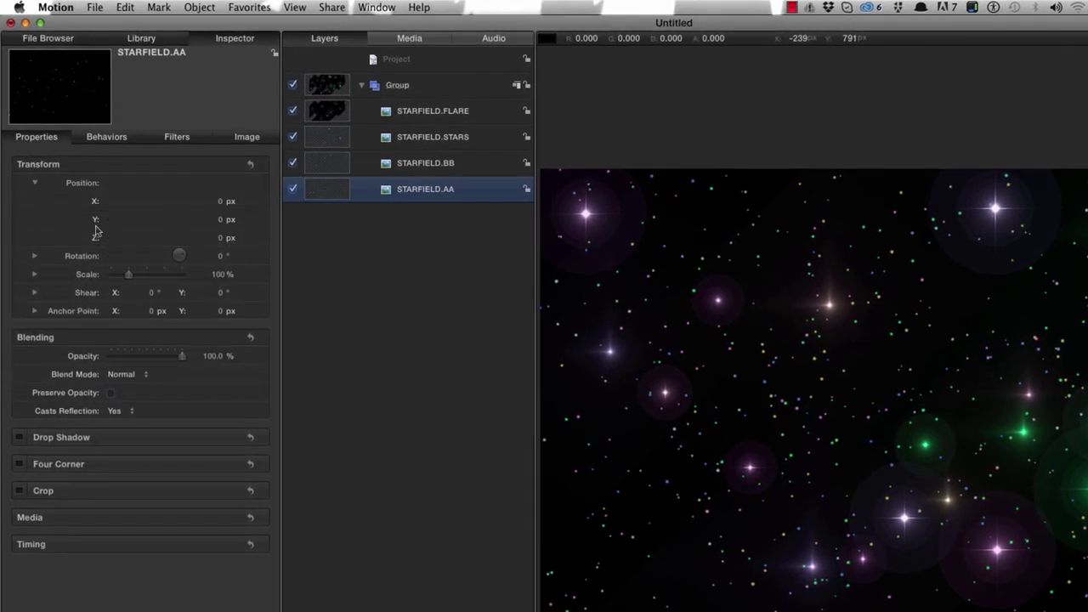
left_click(220, 238)
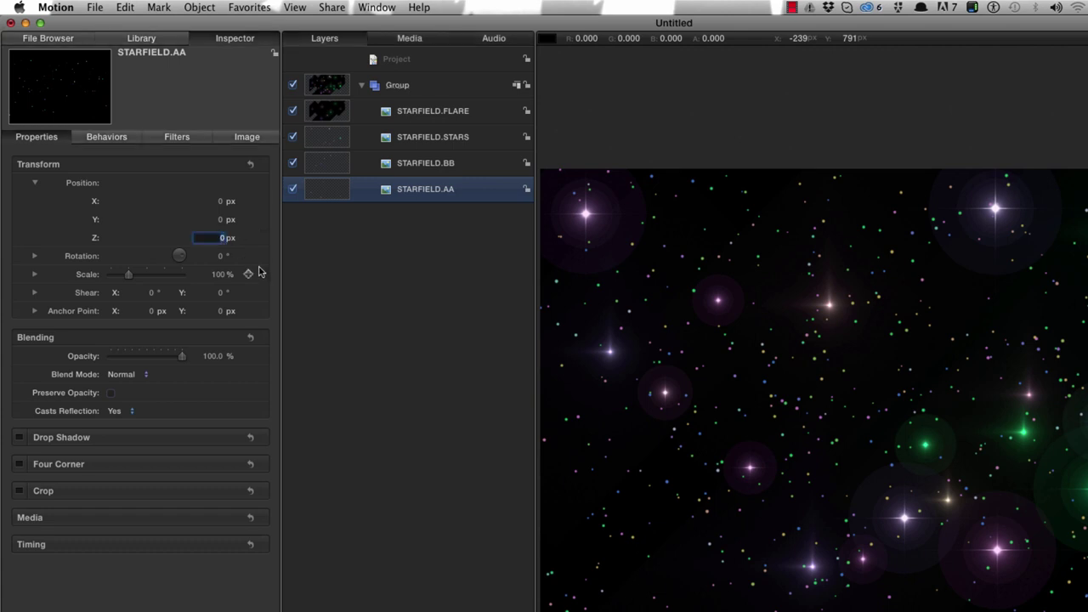
type("-10000")
key("Return")
left_click_drag(219, 275, 250, 274)
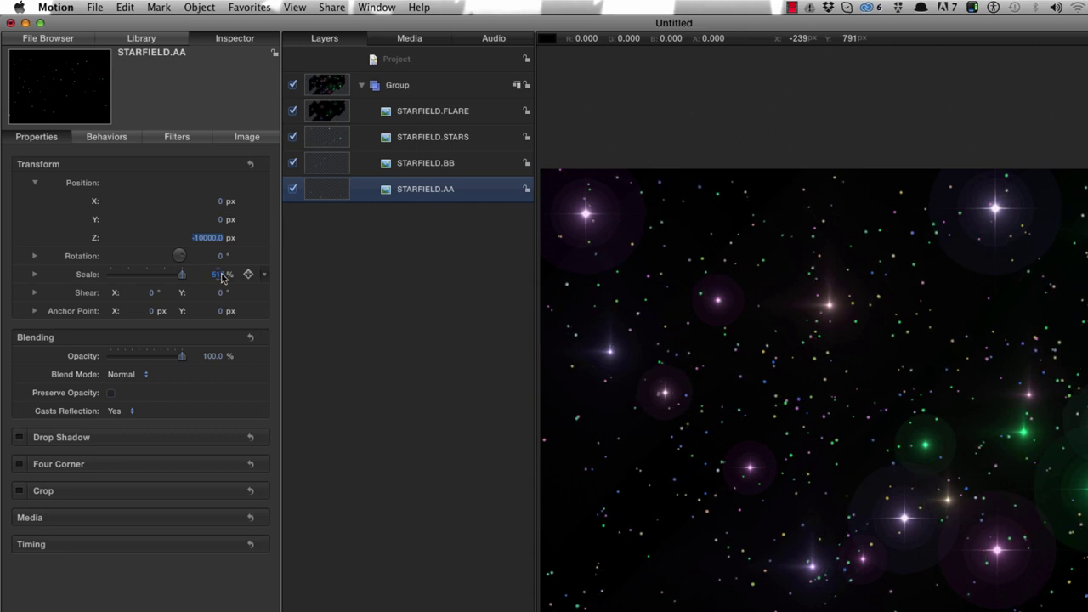
Push STARFIELD.BB back to Z -7500 and scale it up to about 399%
left_click(327, 161)
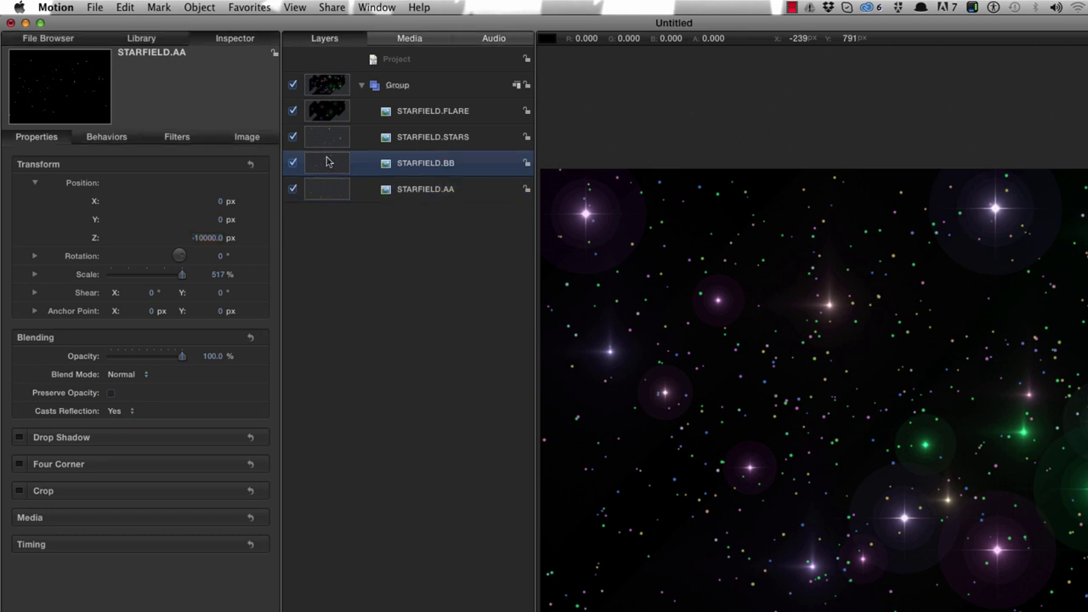
double_click(219, 238)
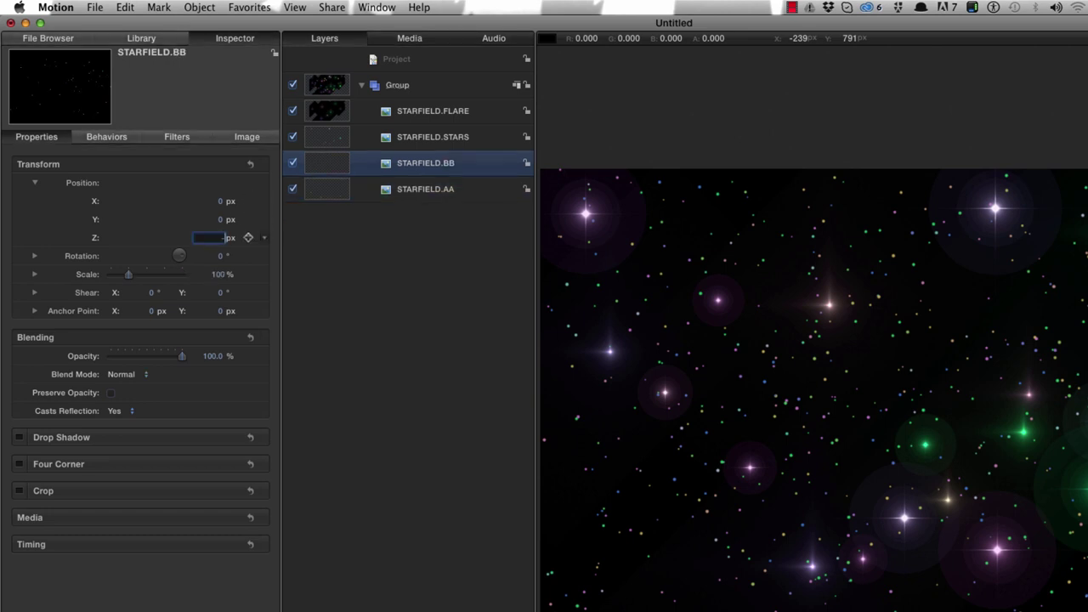
type("-7500")
key("Return")
left_click_drag(220, 273, 218, 273)
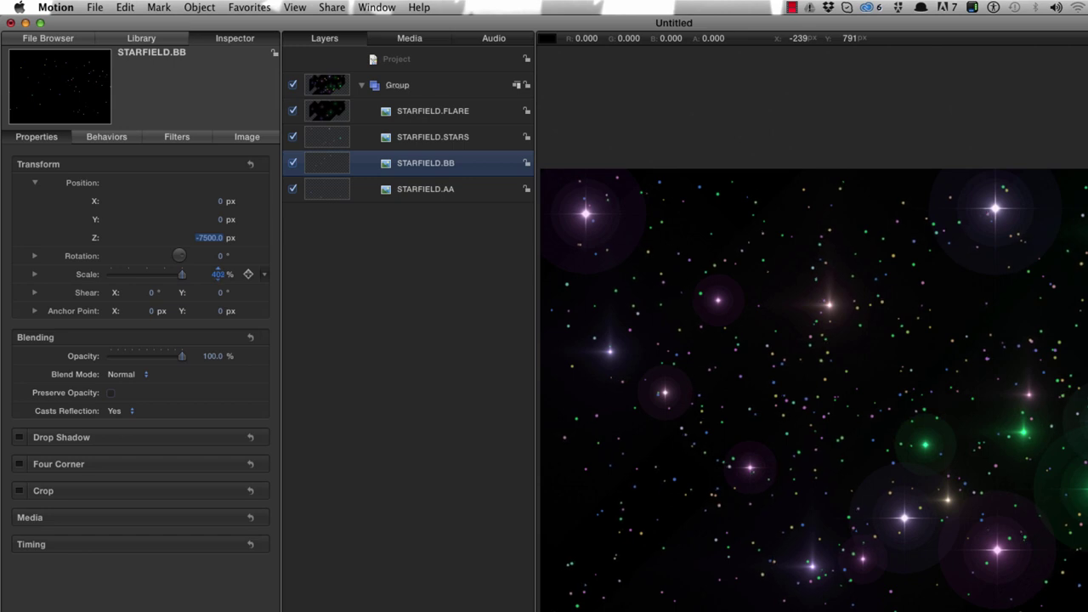
left_click_drag(218, 273, 218, 274)
Push STARFIELD.STARS back to Z -5000 and enlarge it
left_click(331, 140)
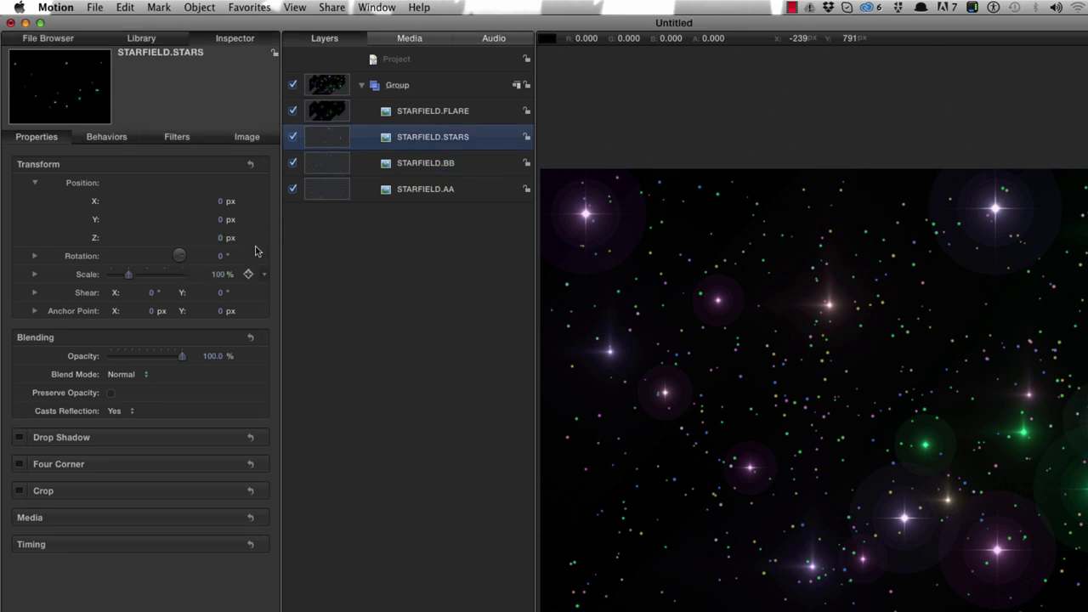
left_click(220, 238)
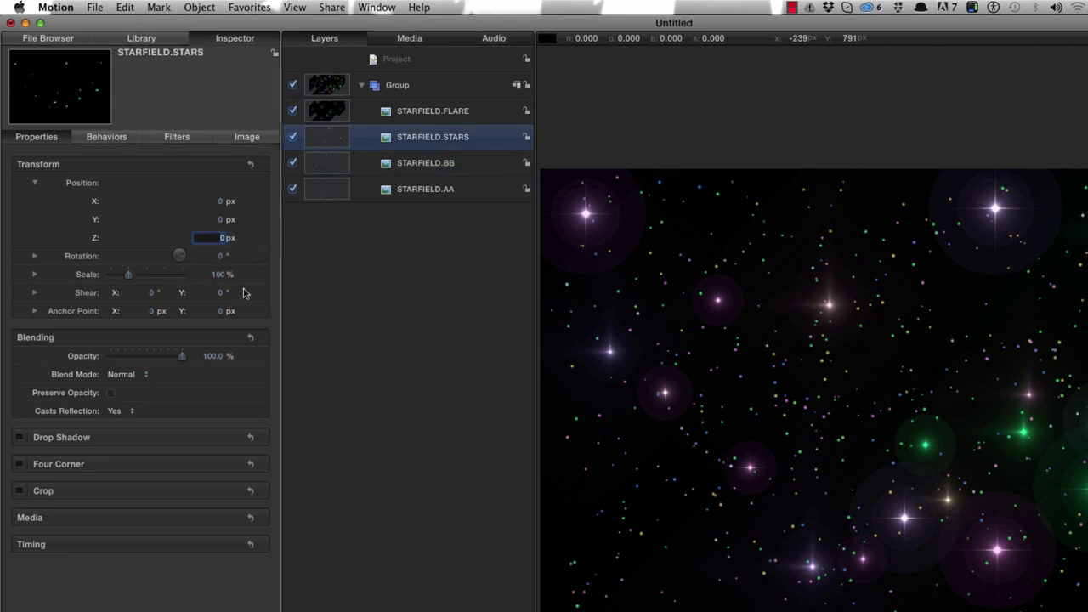
type("-5000")
key("Return")
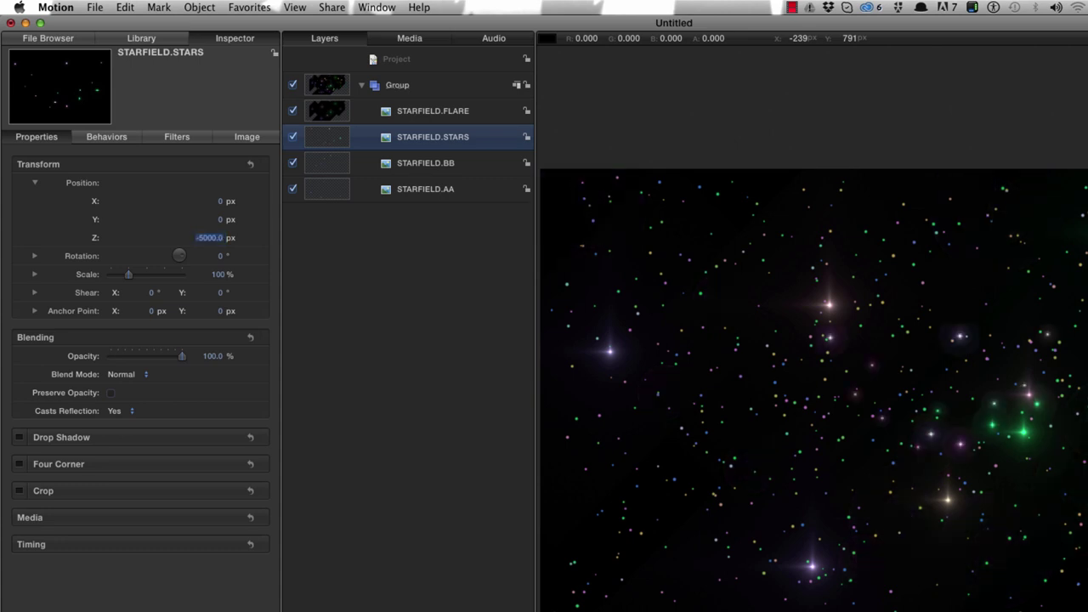
left_click_drag(218, 274, 219, 273)
Set STARFIELD.FLARE to Z -2500, scale about 193%, shifted slightly left
left_click(328, 113)
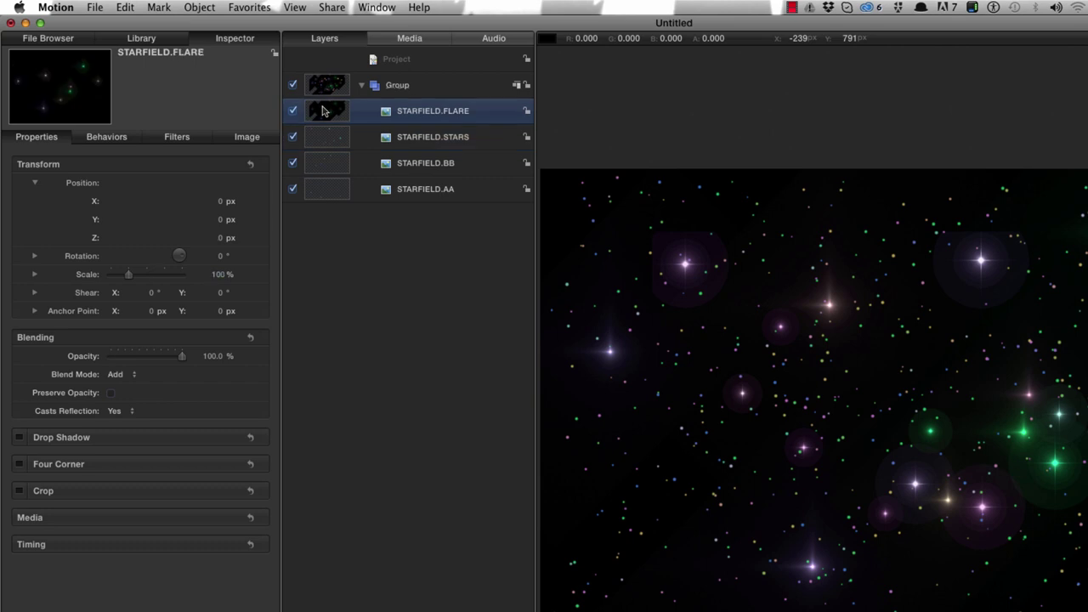
left_click(220, 239)
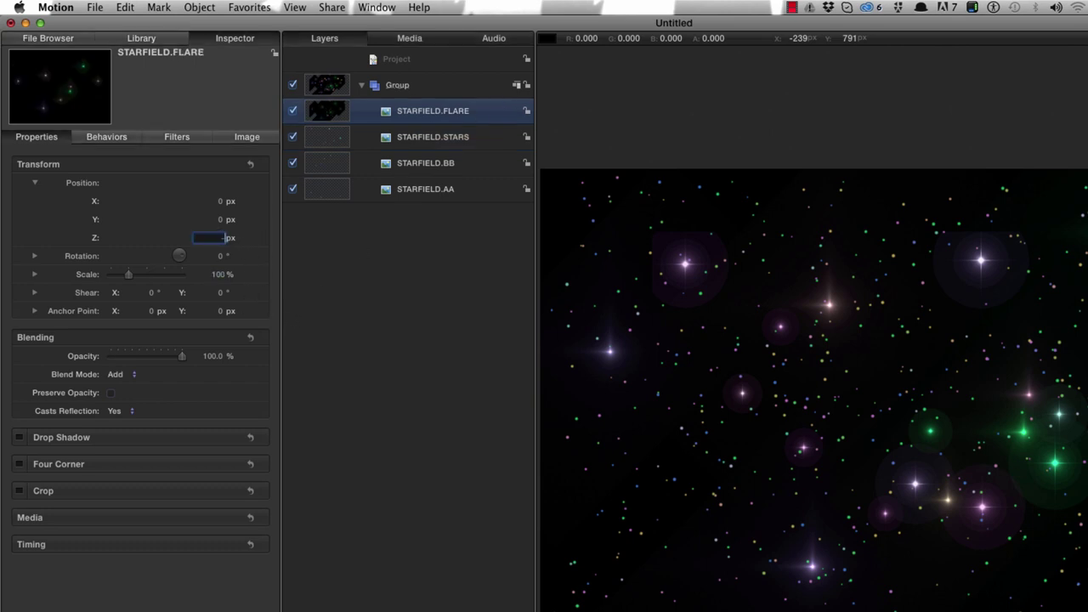
key("Return")
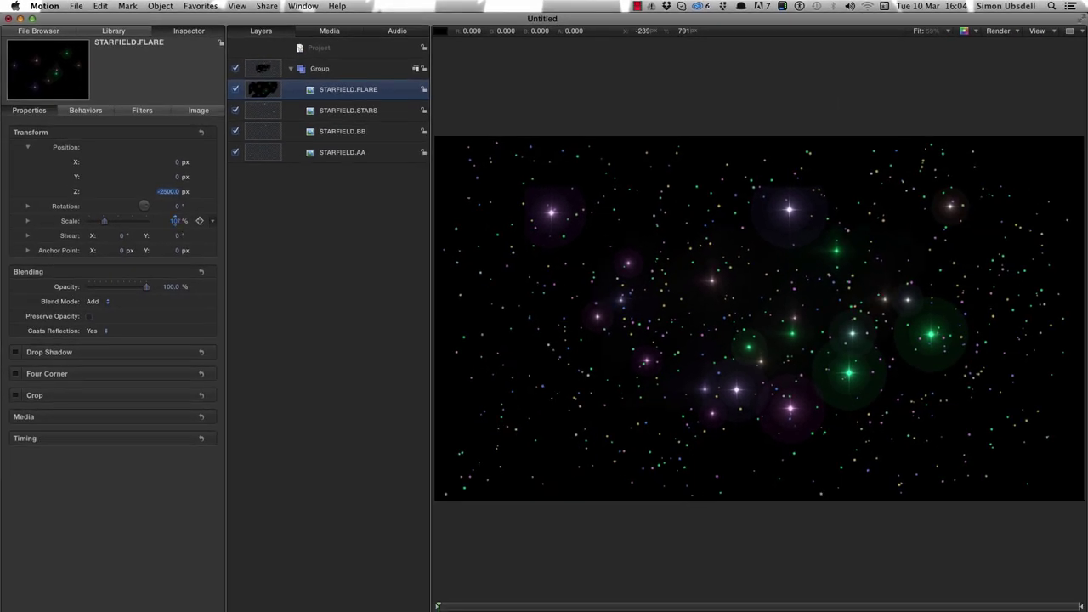
left_click_drag(174, 220, 197, 220)
left_click_drag(169, 161, 143, 161)
Slide STARFIELD.STARS right to about X 663 px
left_click(270, 114)
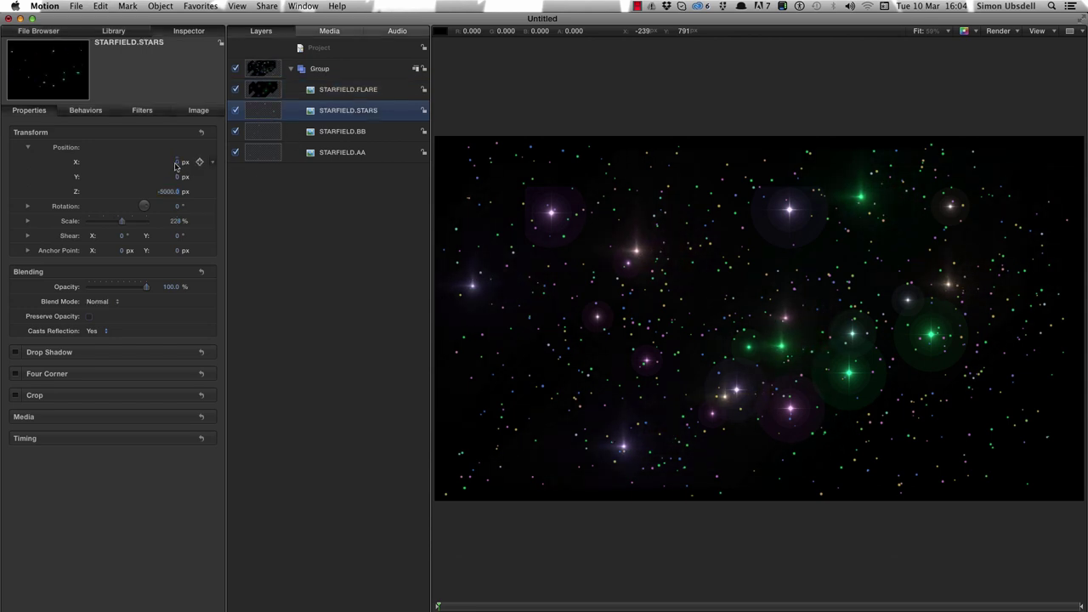
left_click_drag(171, 160, 170, 162)
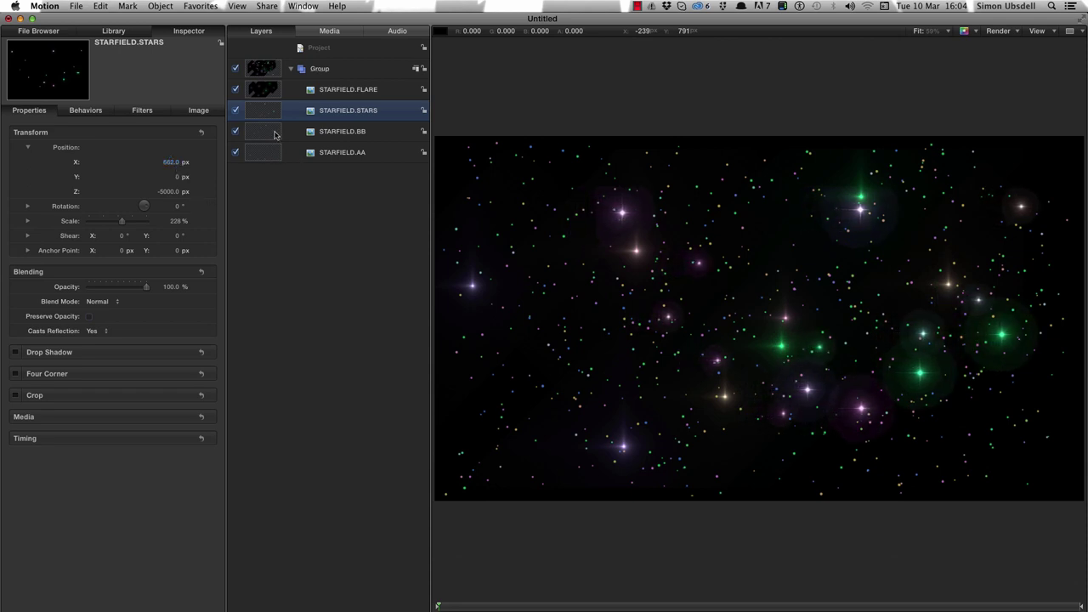
left_click(273, 131)
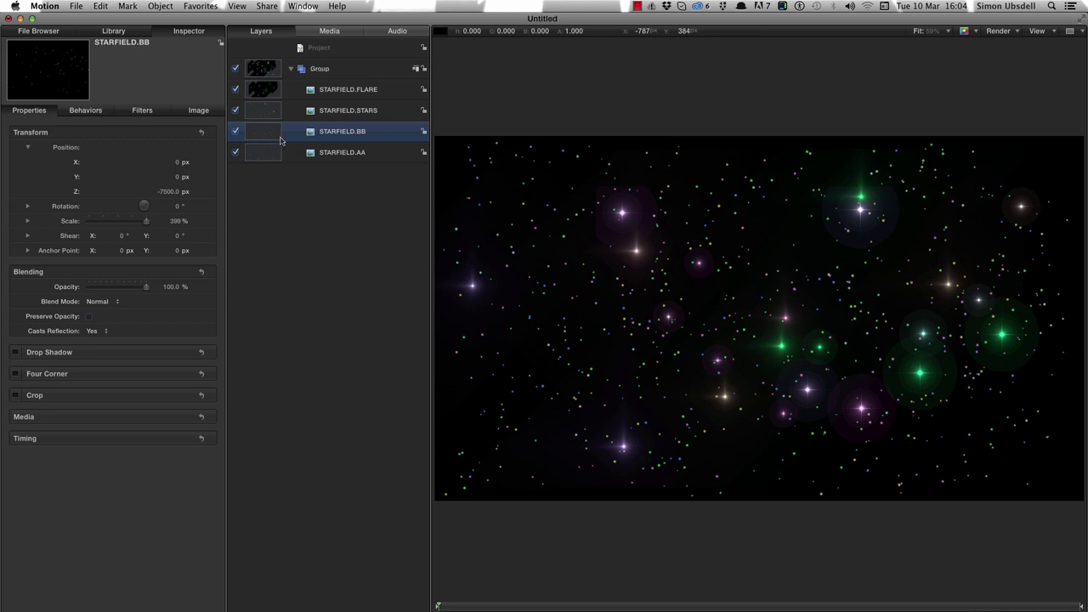
Duplicate STARFIELD.BB, rotate the copy 180° on Y, rescale it to about 352% and reposition it
key("super+d")
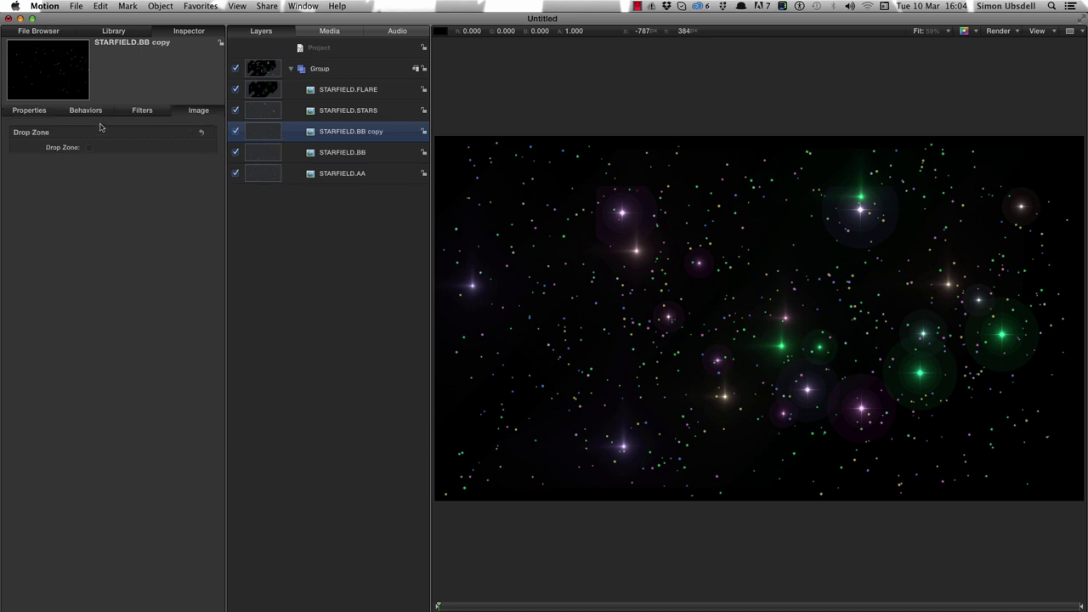
left_click(37, 112)
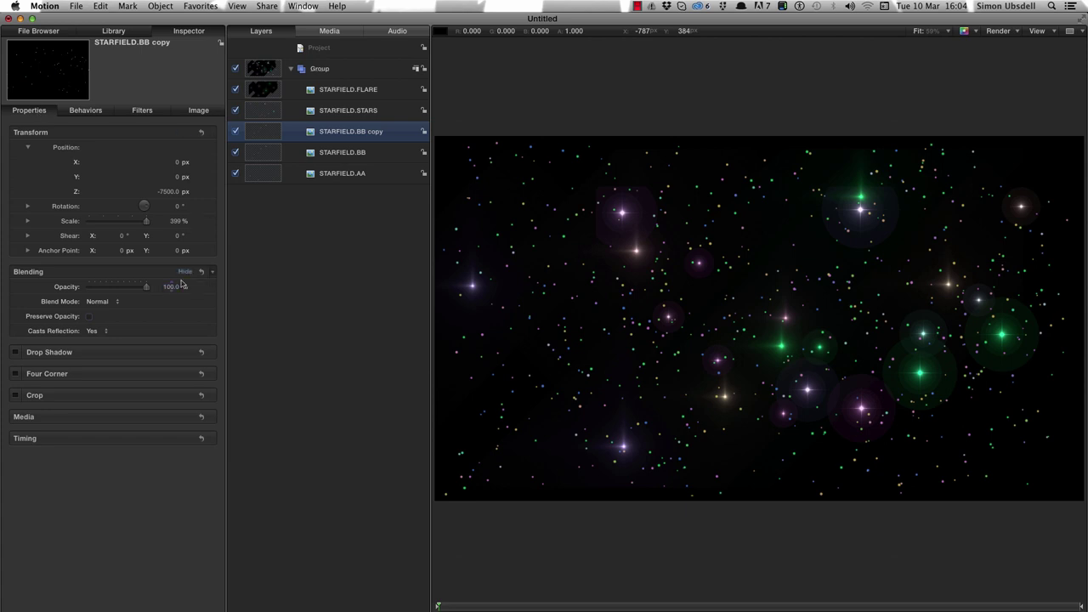
left_click(28, 207)
left_click(177, 237)
type("180")
key("Return")
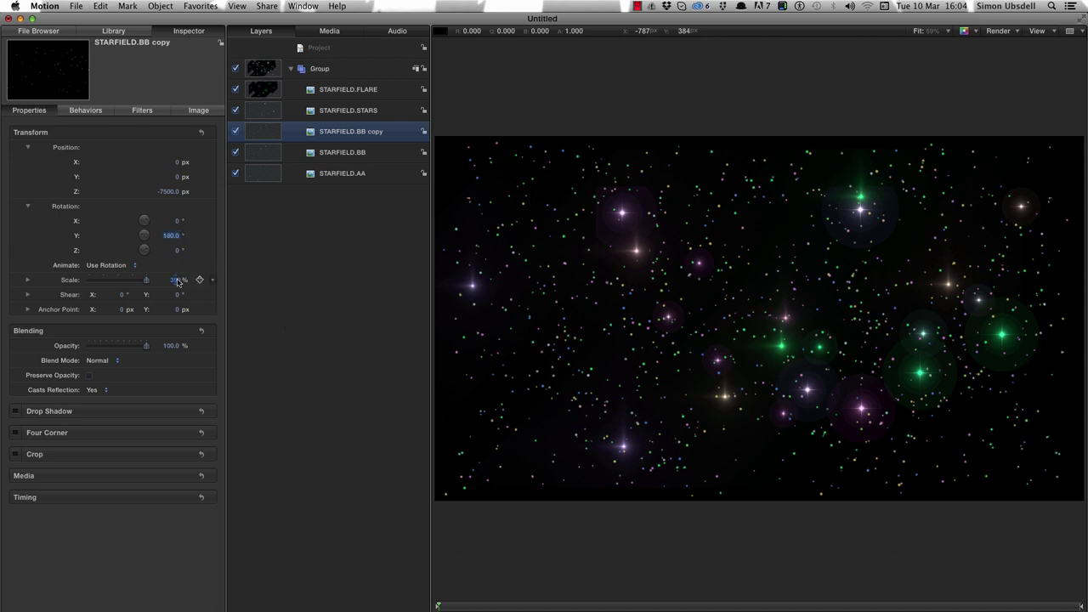
left_click_drag(178, 283, 175, 280)
left_click_drag(173, 162, 177, 176)
left_click_drag(178, 281, 176, 280)
left_click_drag(166, 190, 167, 189)
Duplicate STARFIELD.AA, rotate the copy 180° on Z and move it up to X 1266, Y 867
left_click(263, 177)
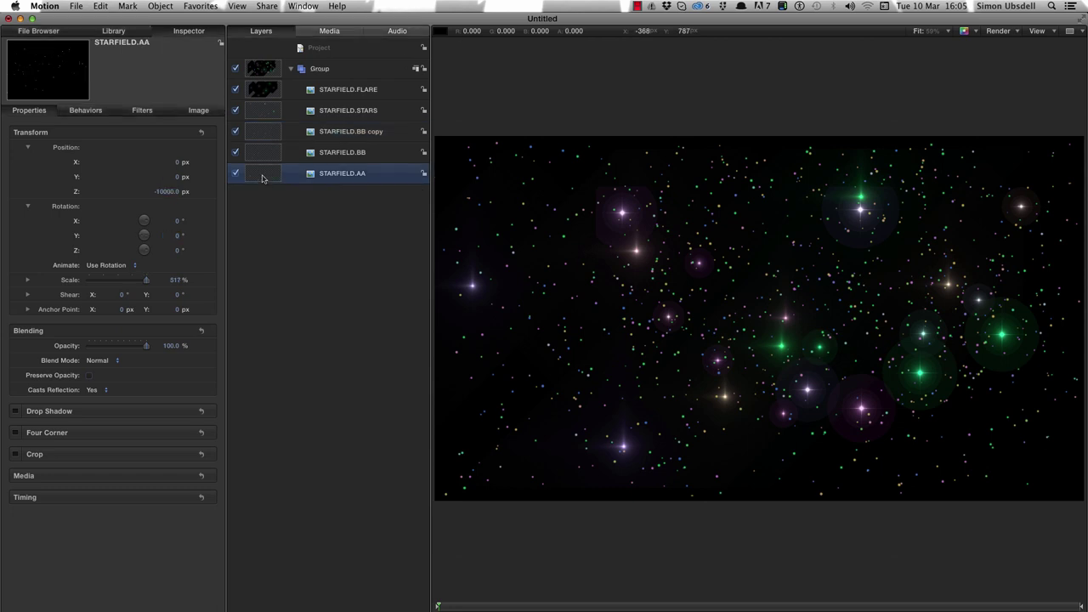
key("super+d")
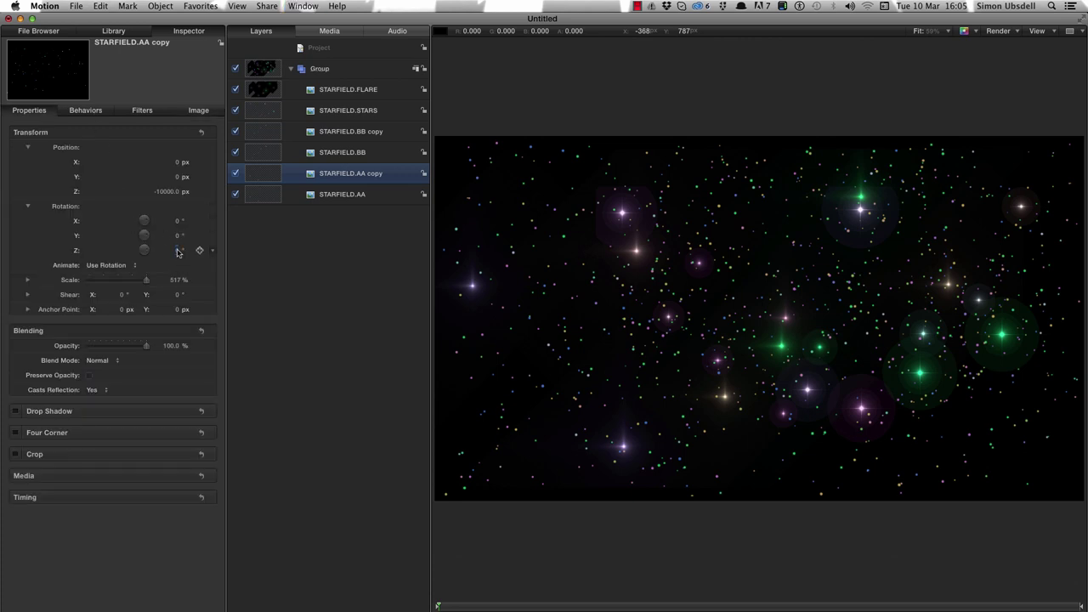
left_click(178, 251)
key("Return")
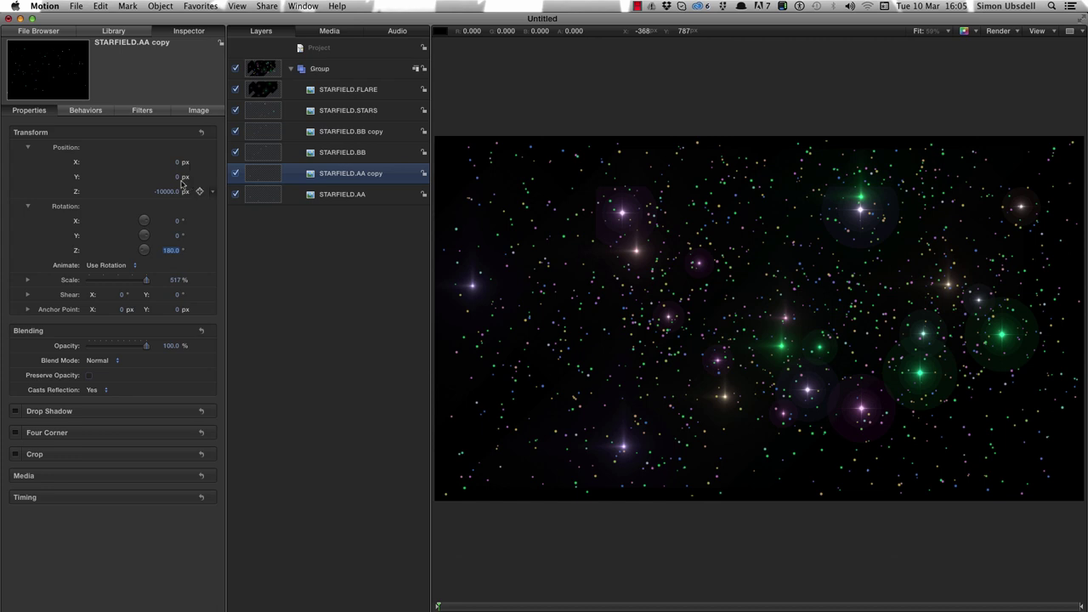
left_click_drag(179, 178, 189, 171)
Apply a Color Correction Hue/Saturation filter to the Group and lower its saturation to about -0.54
left_click(261, 71)
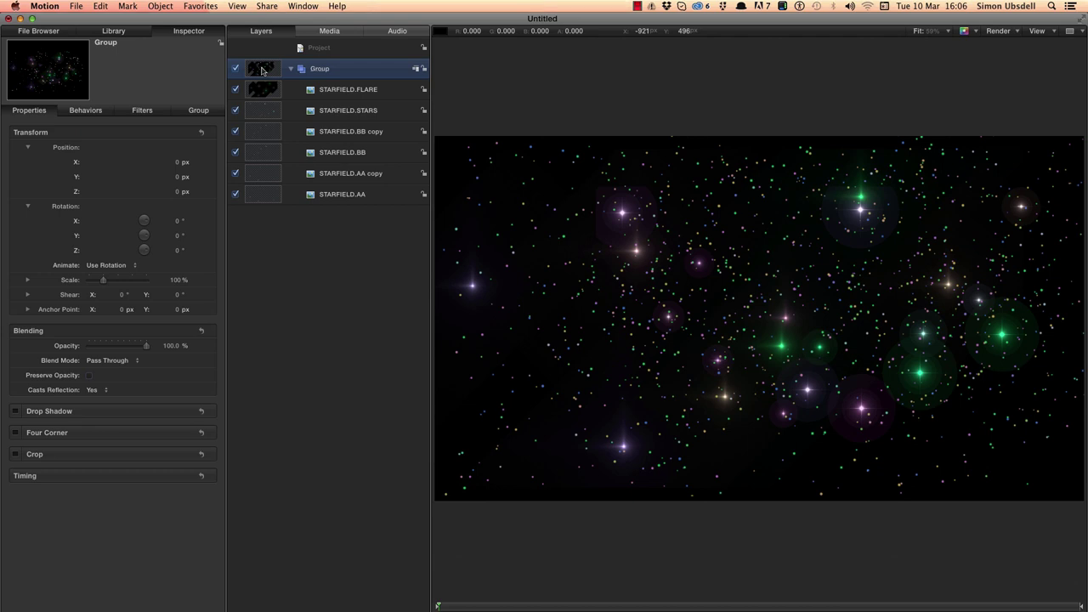
key("super+2")
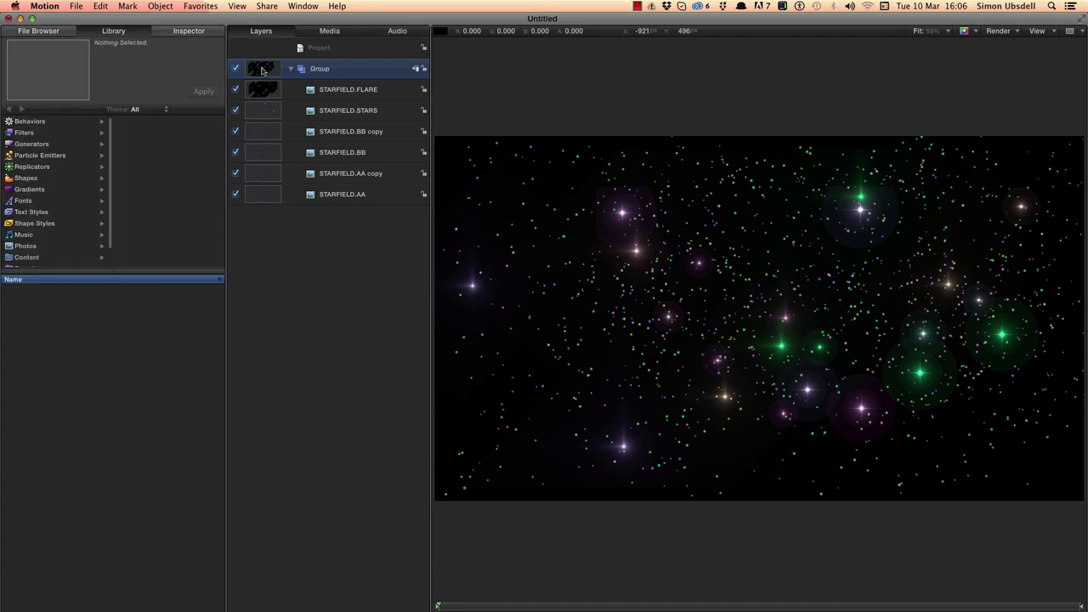
left_click(22, 134)
left_click(158, 169)
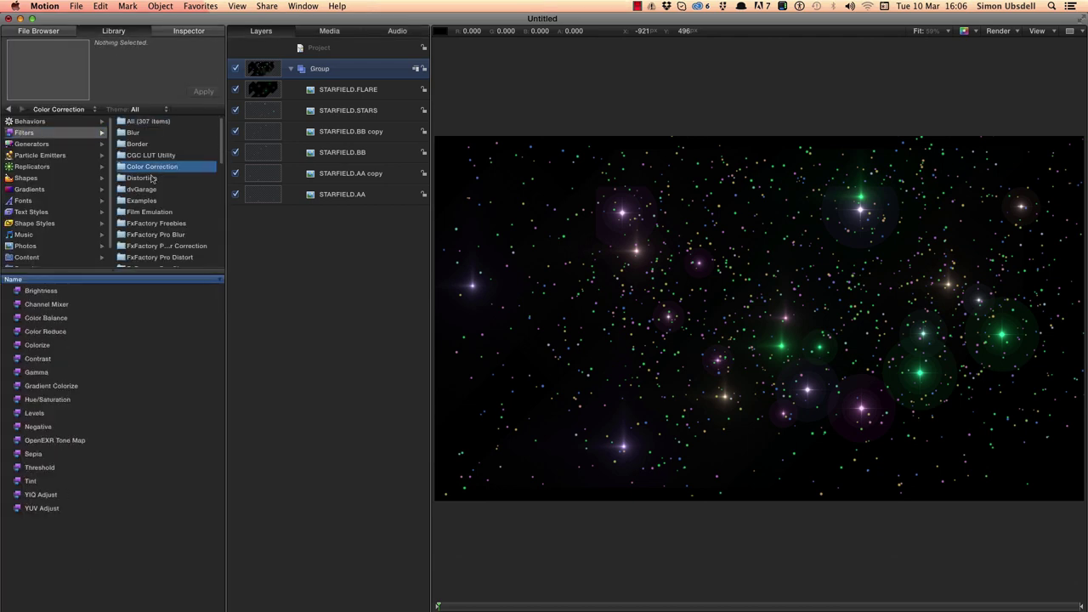
left_click_drag(17, 402, 321, 86)
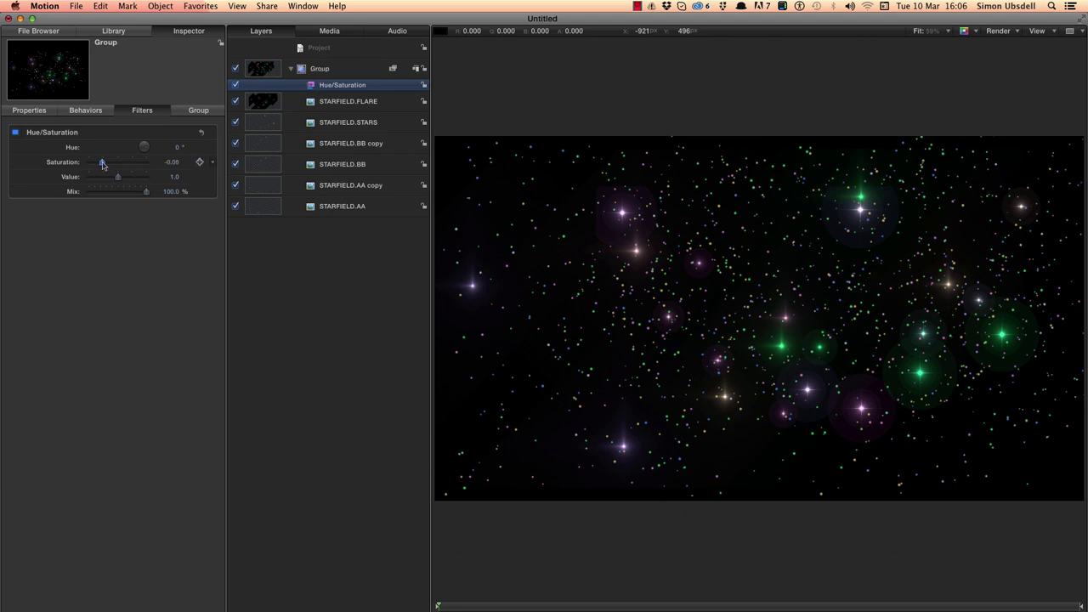
left_click_drag(103, 165, 97, 163)
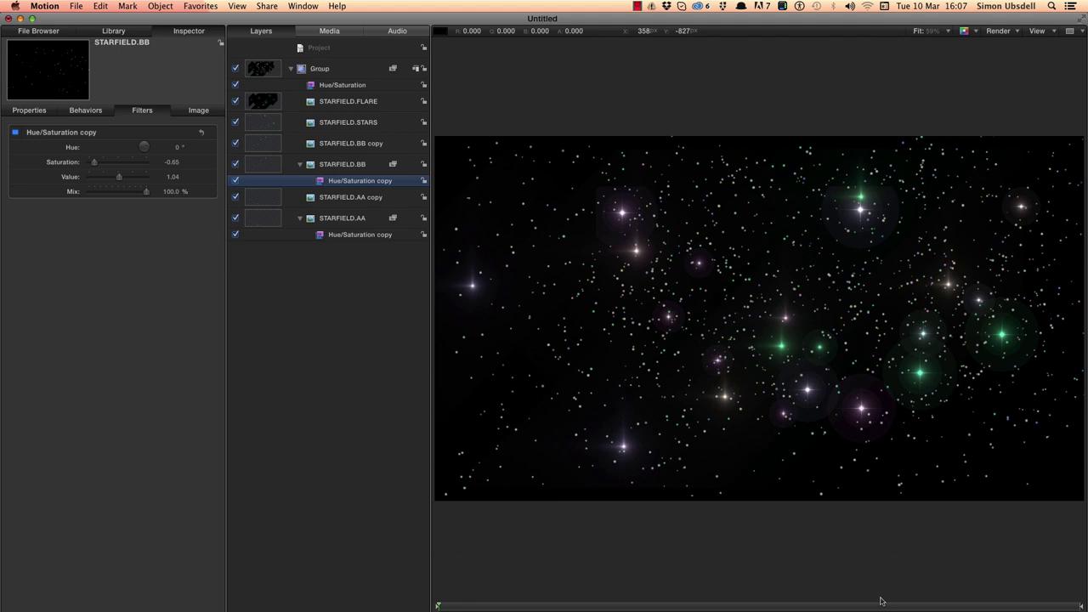
Add a camera, switching the scene to 3D, and attach a Basic Motion Throw behaviour to it
key("alt+super+c")
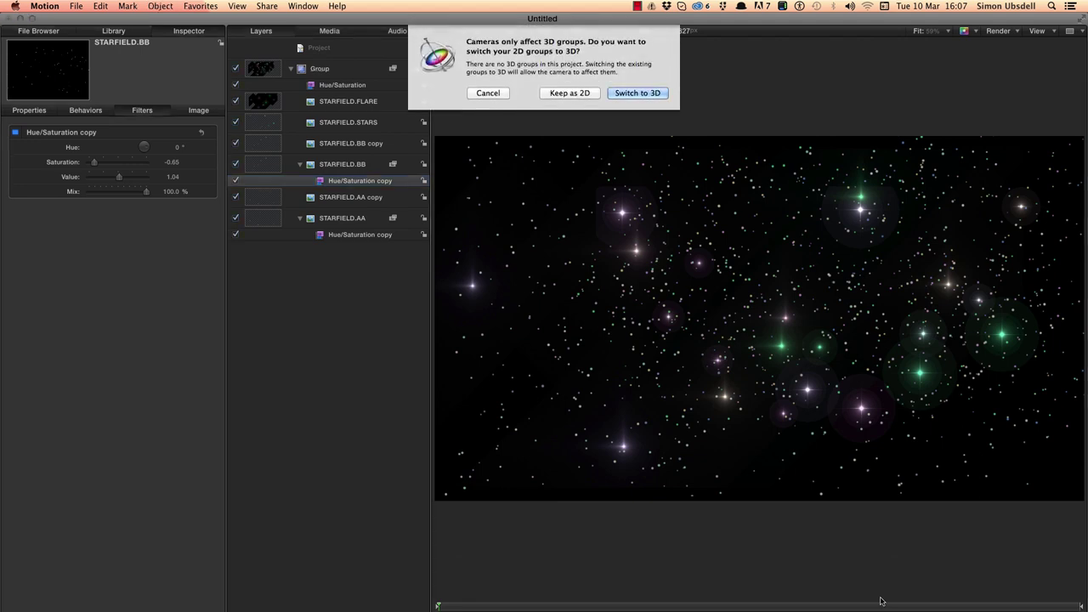
left_click(637, 91)
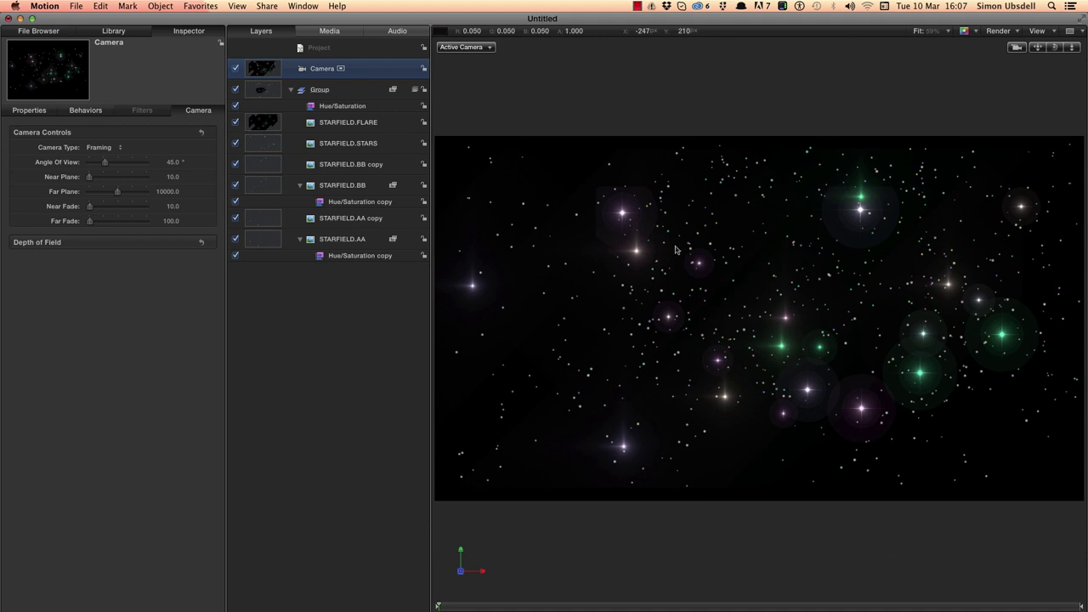
key("super+2")
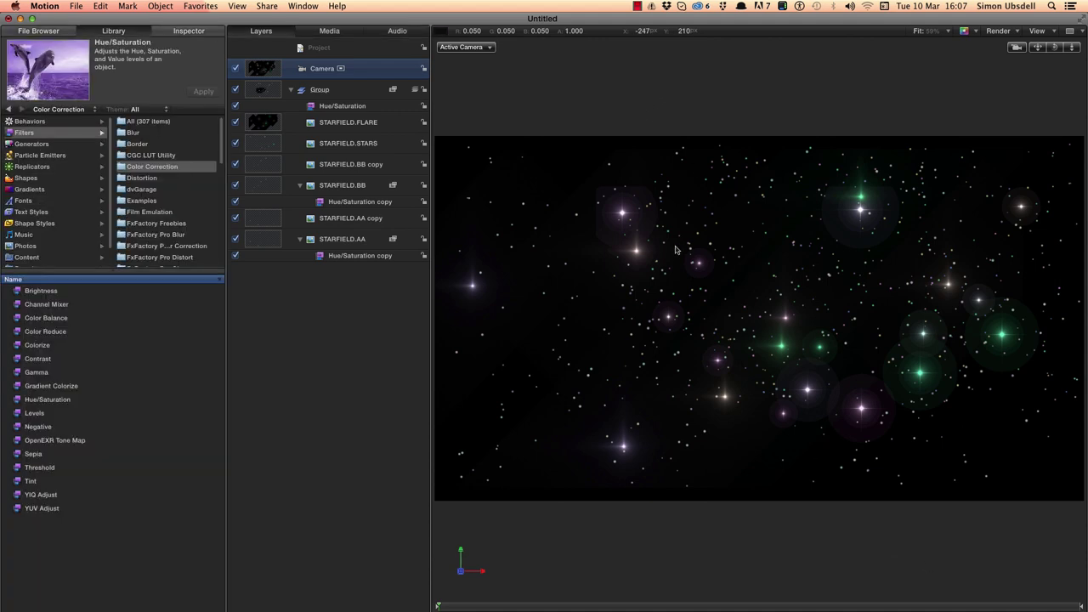
left_click(31, 122)
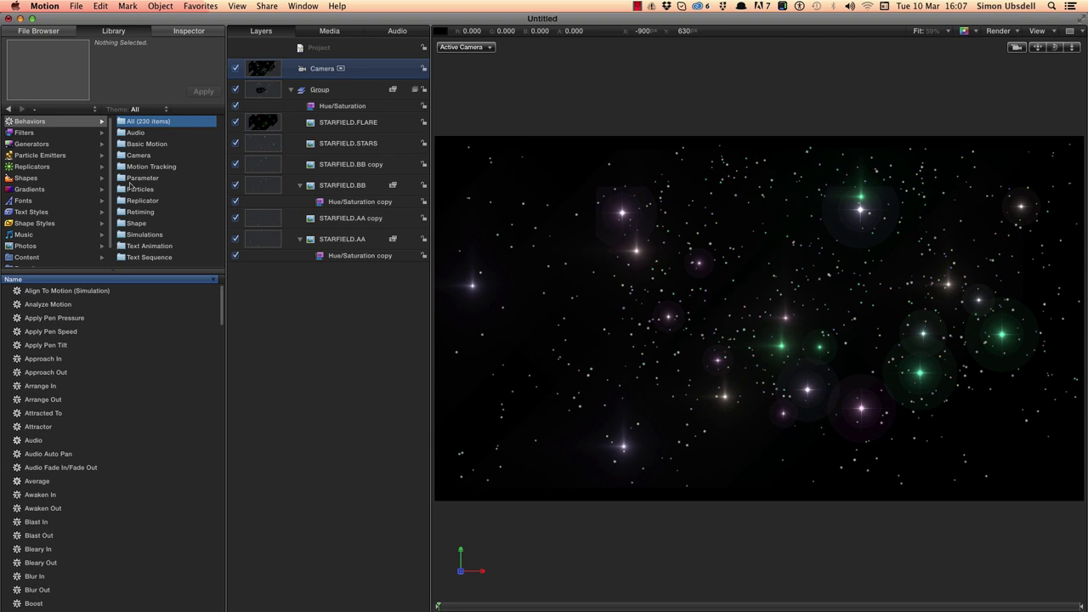
left_click(141, 146)
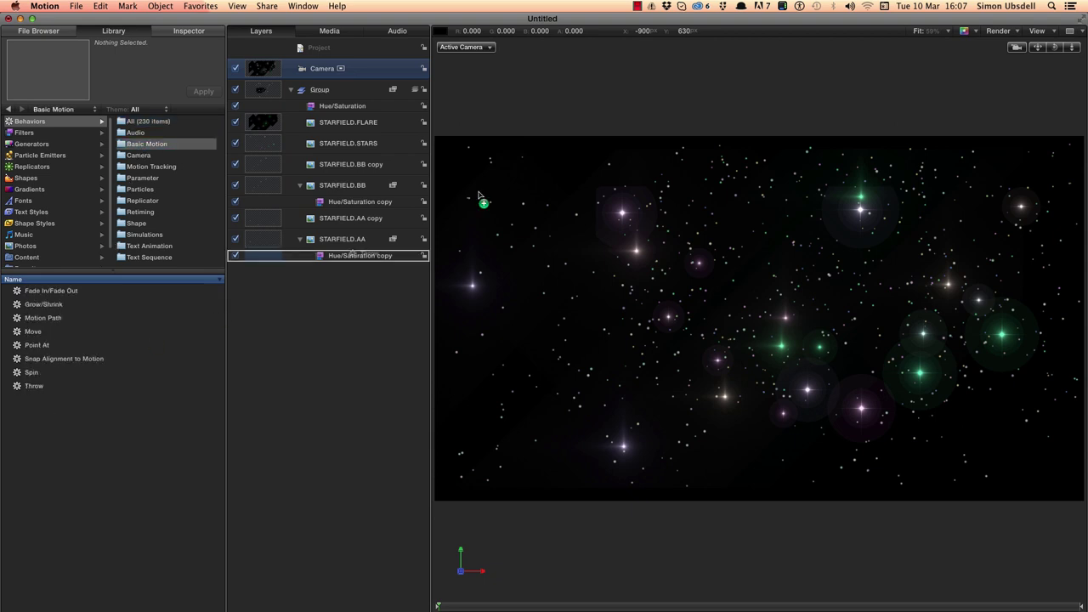
left_click_drag(360, 253, 260, 77)
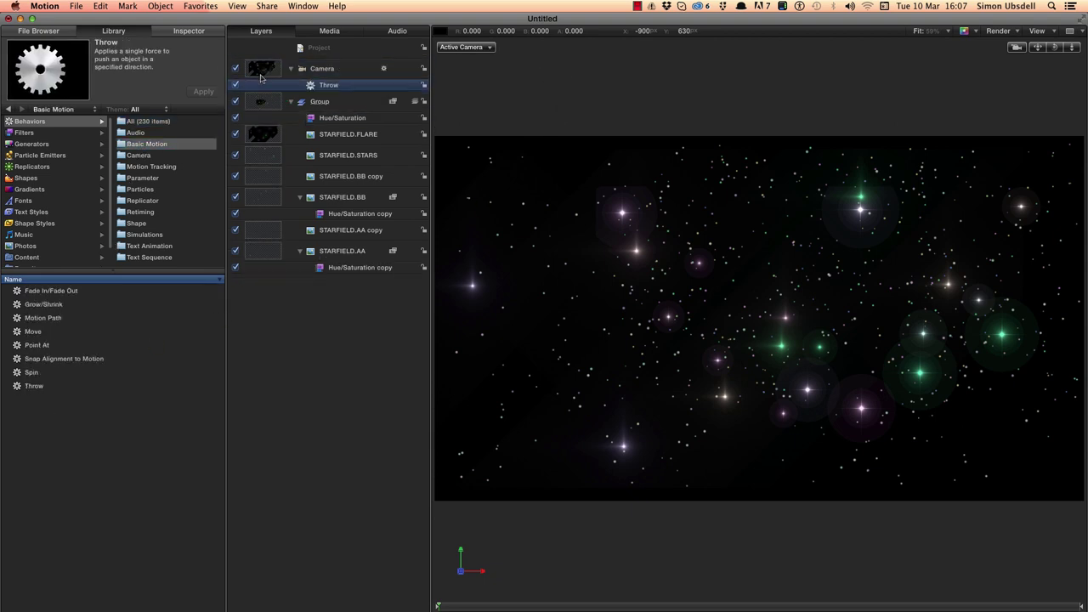
Set the Throw behaviour's Z velocity to -50
key("super+3")
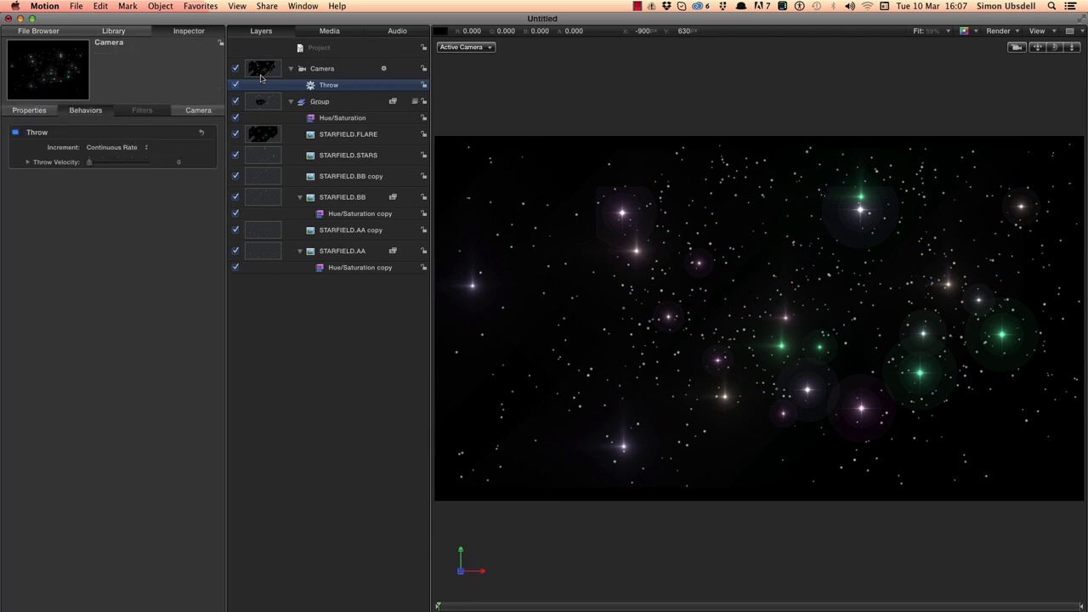
left_click(28, 162)
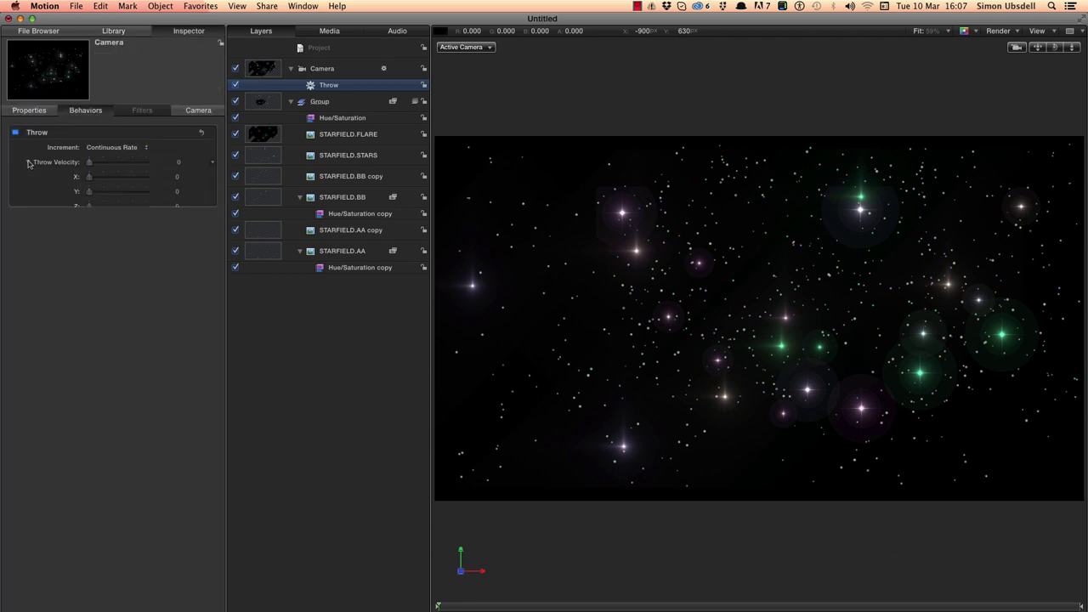
left_click(177, 207)
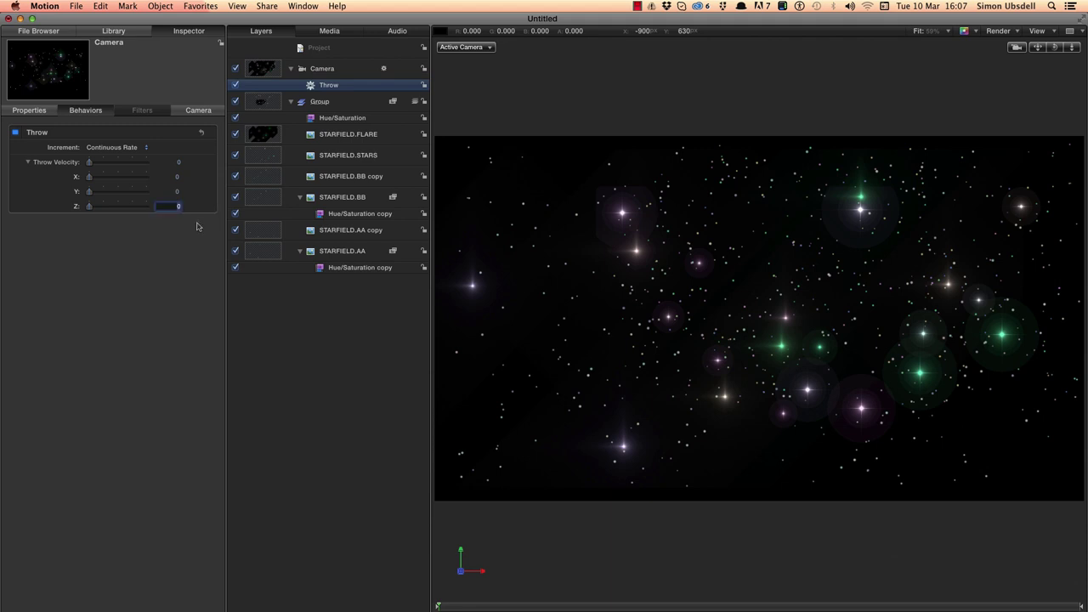
type("-50")
key("Return")
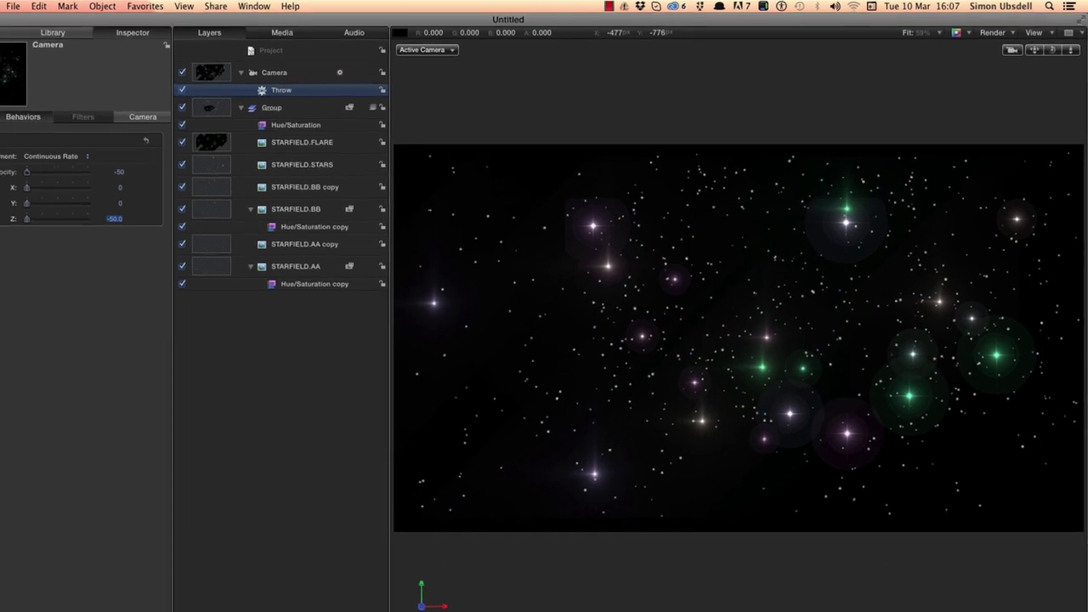
key("space")
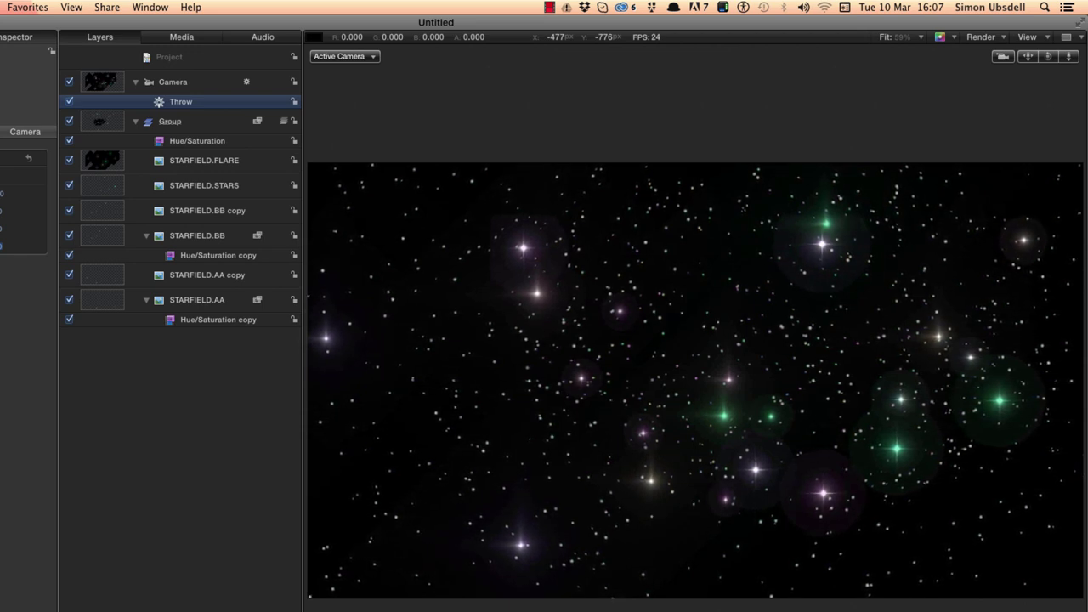
key("space")
key("Return")
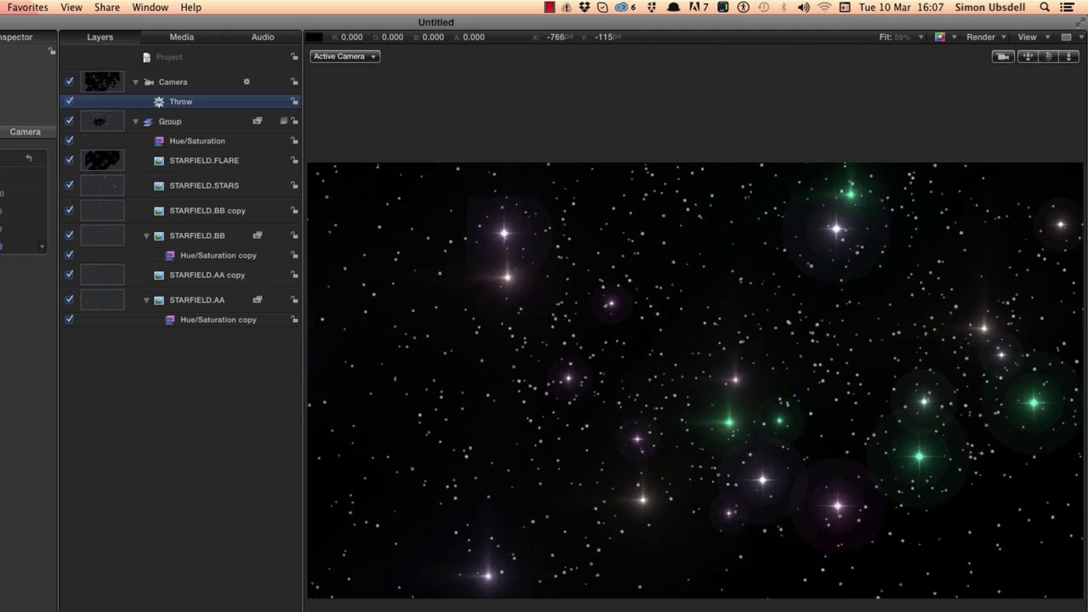
key("space")
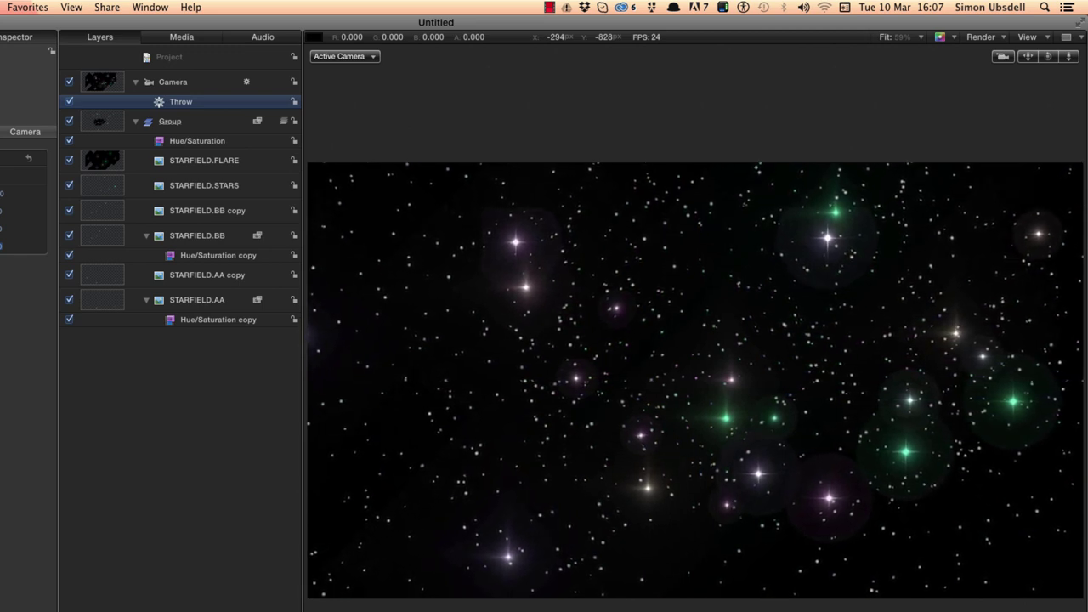
key("space")
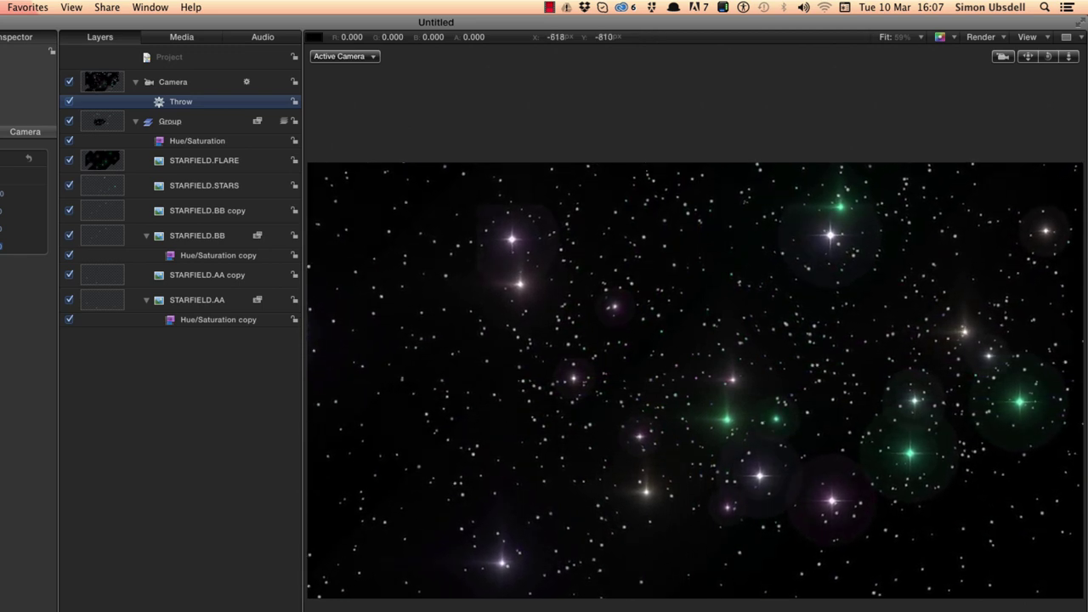
key("Home")
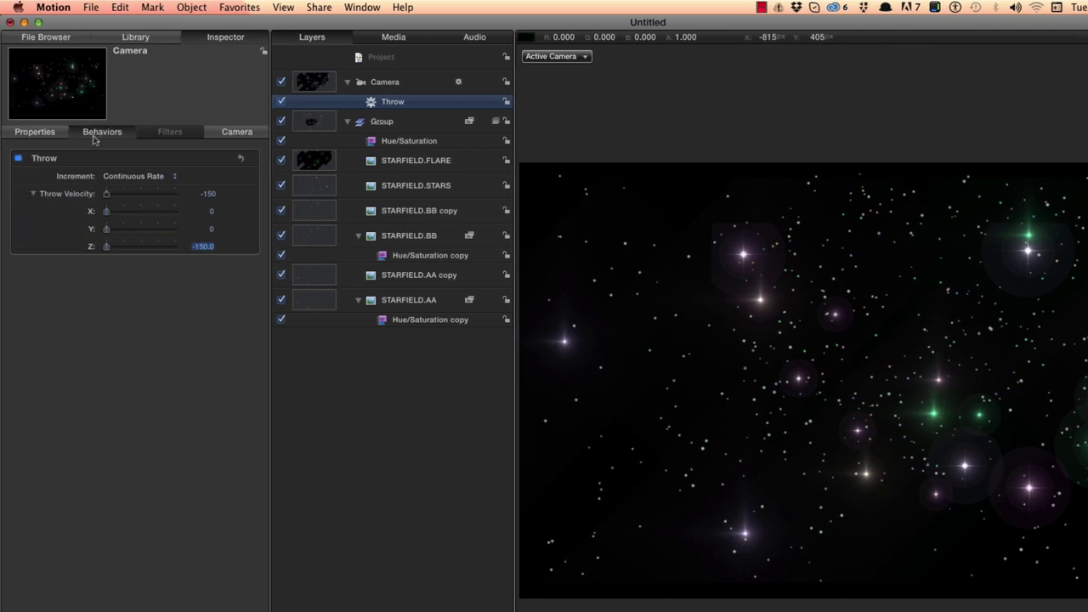
Raise the camera's Far Plane from 10000 to 15000 and play the animation to check it
left_click(236, 133)
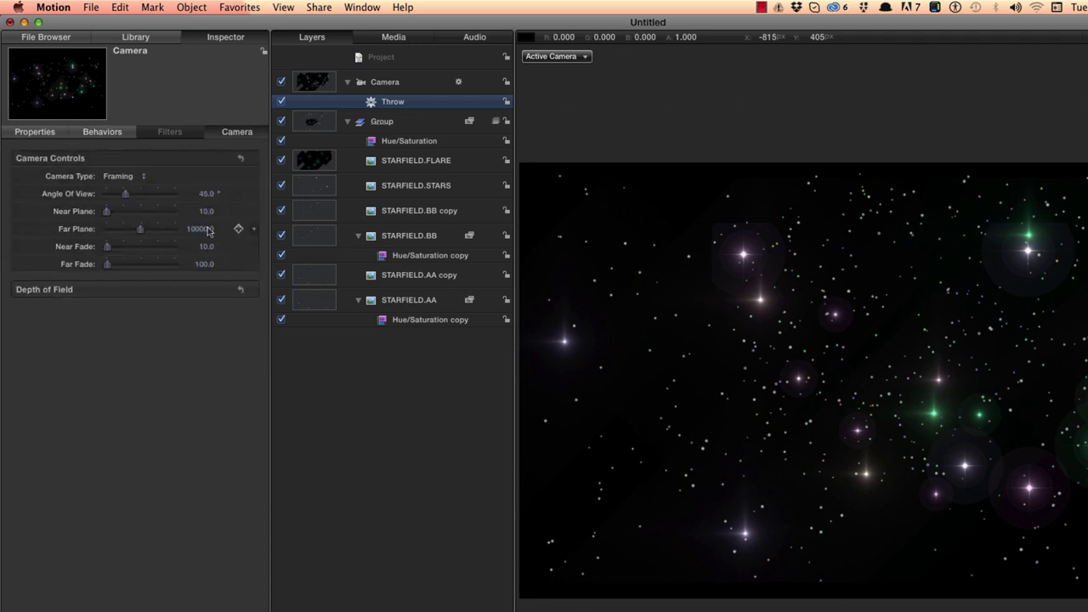
mouse_move(208, 230)
left_mouse_down()
mouse_move(164, 228)
mouse_move(197, 228)
left_mouse_up()
left_click(197, 229)
type("1500")
key("Return")
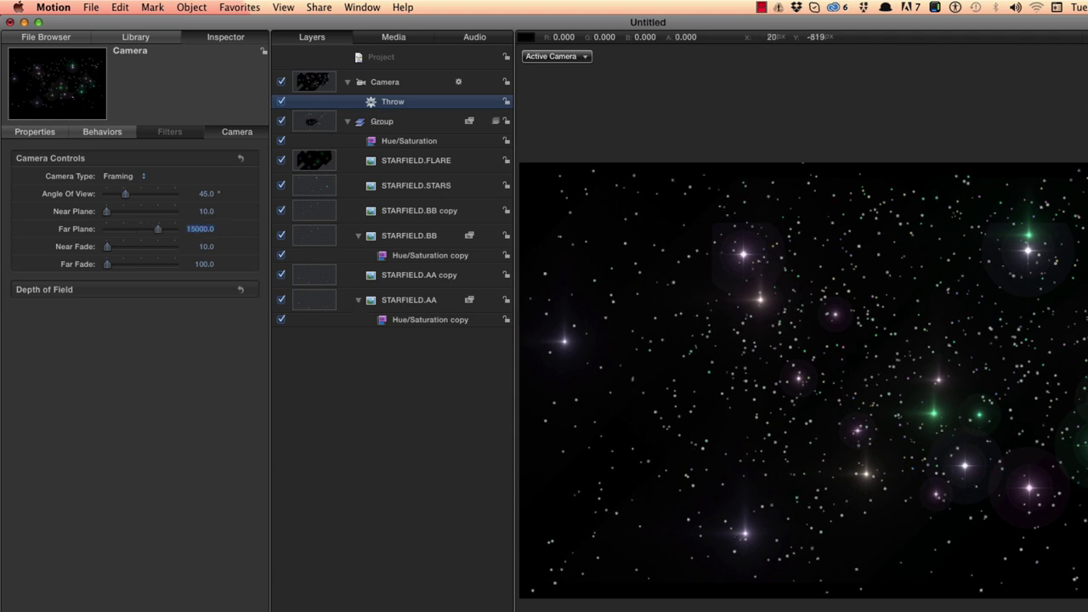
key("space")
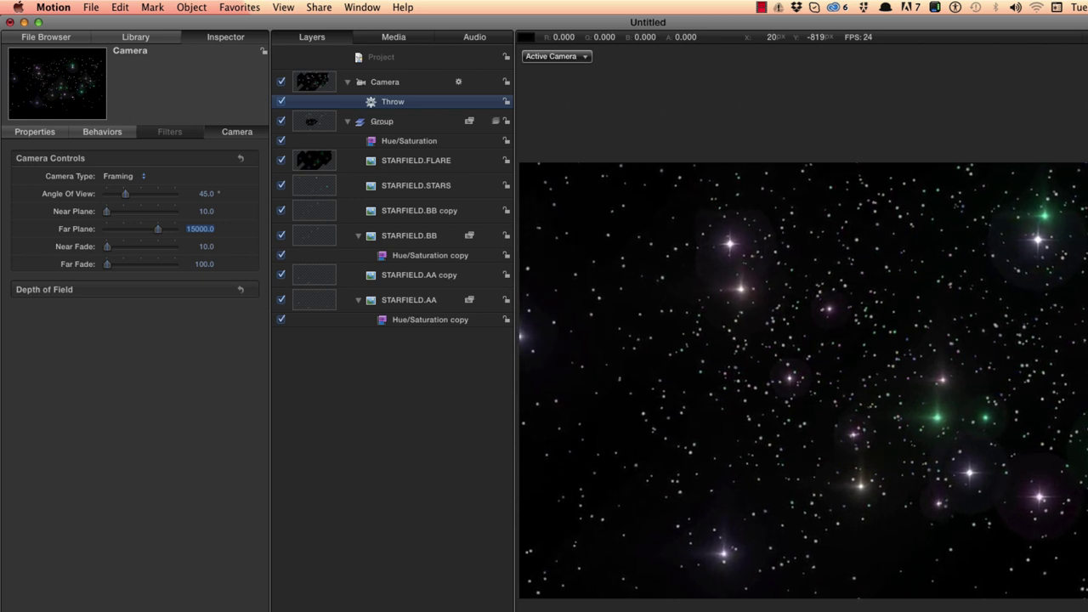
Stop the animation playback
key("space")
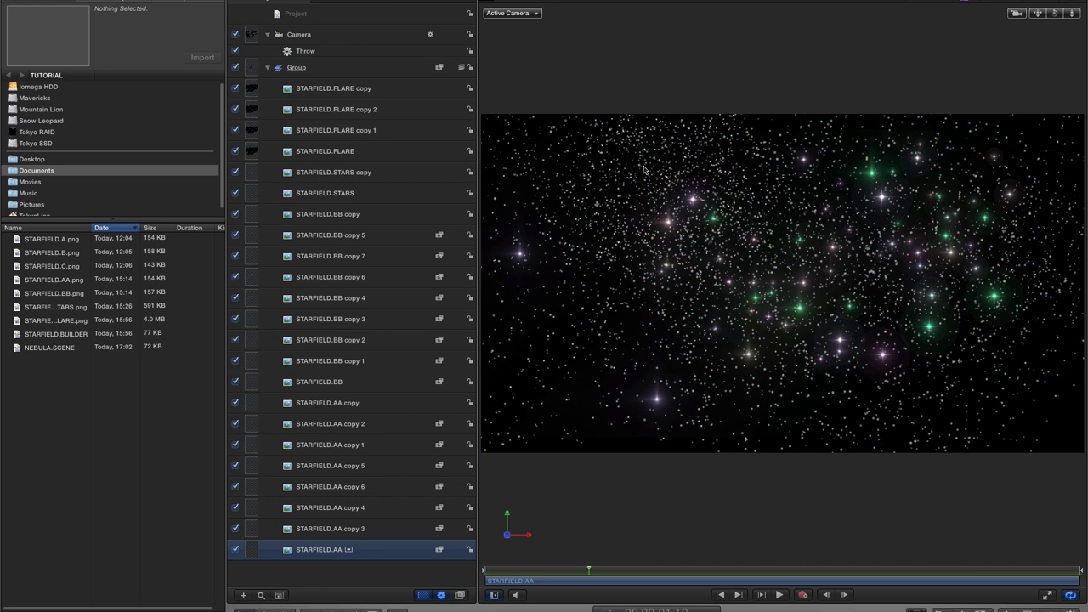
Create a new blank Motion project and set its frame height to 1920 for a 1920 × 1920 square
key("super+alt+n")
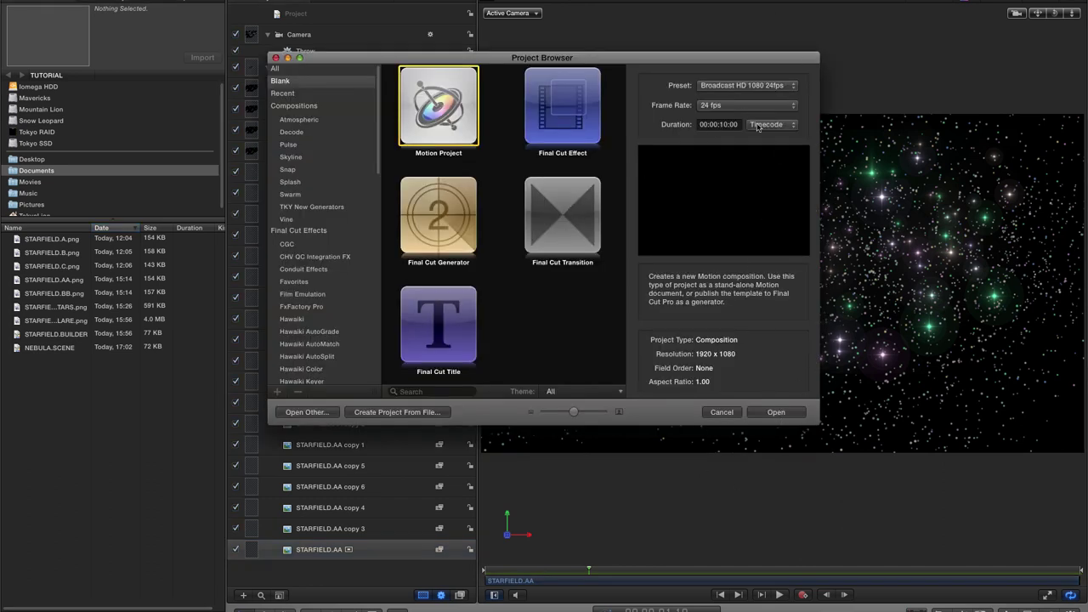
left_click(785, 414)
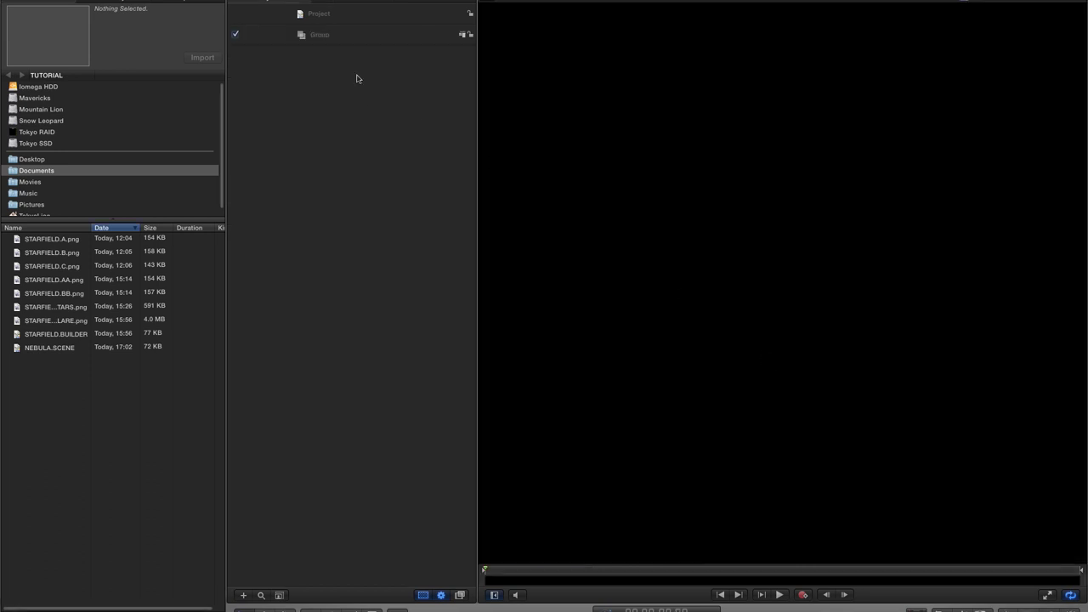
key("super+j")
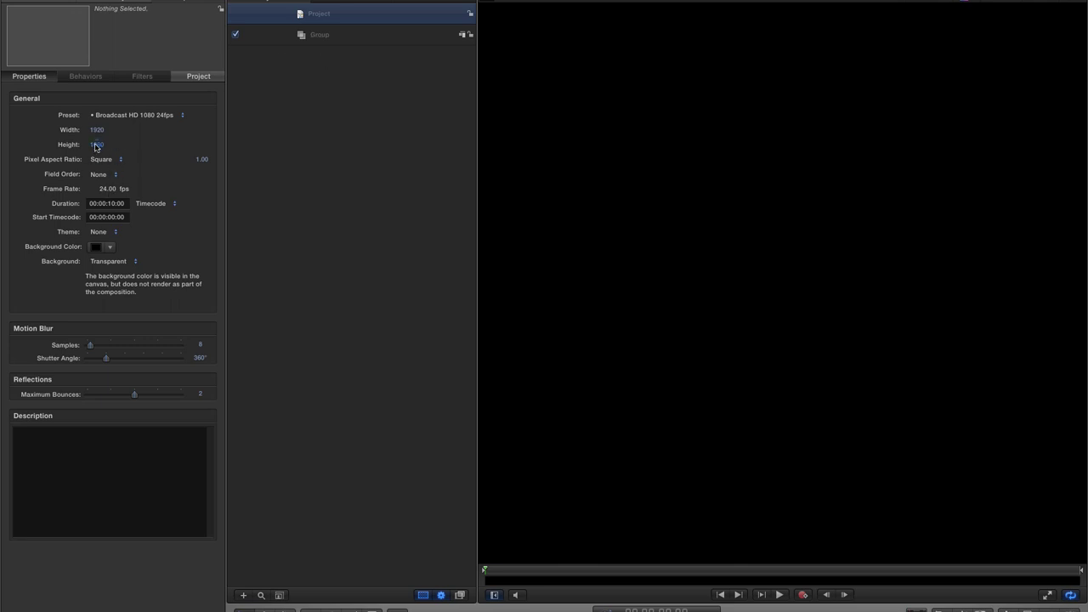
left_click(96, 146)
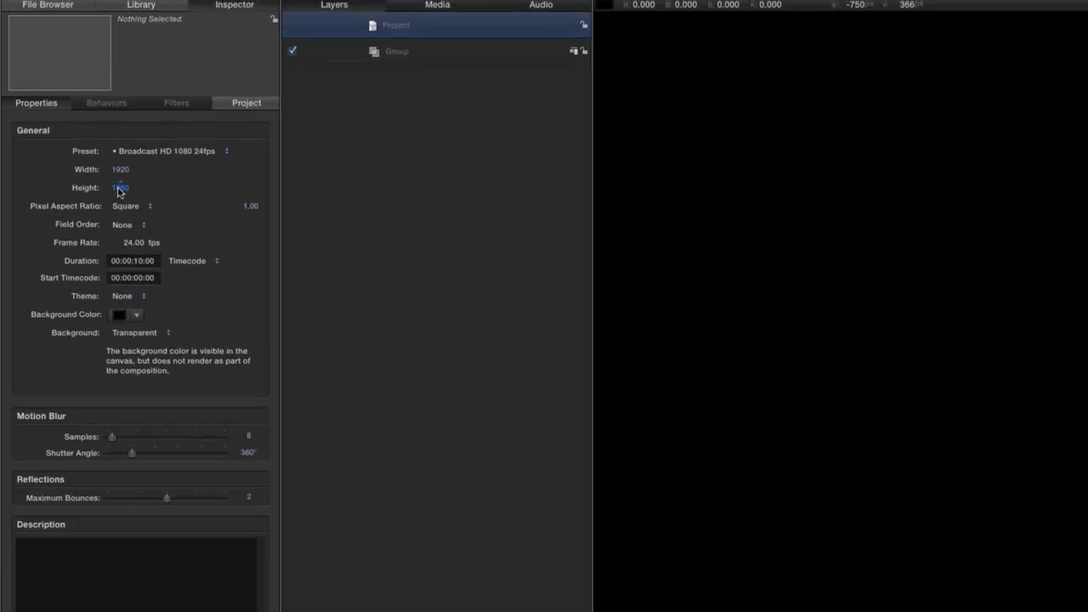
type("1920")
key("Return")
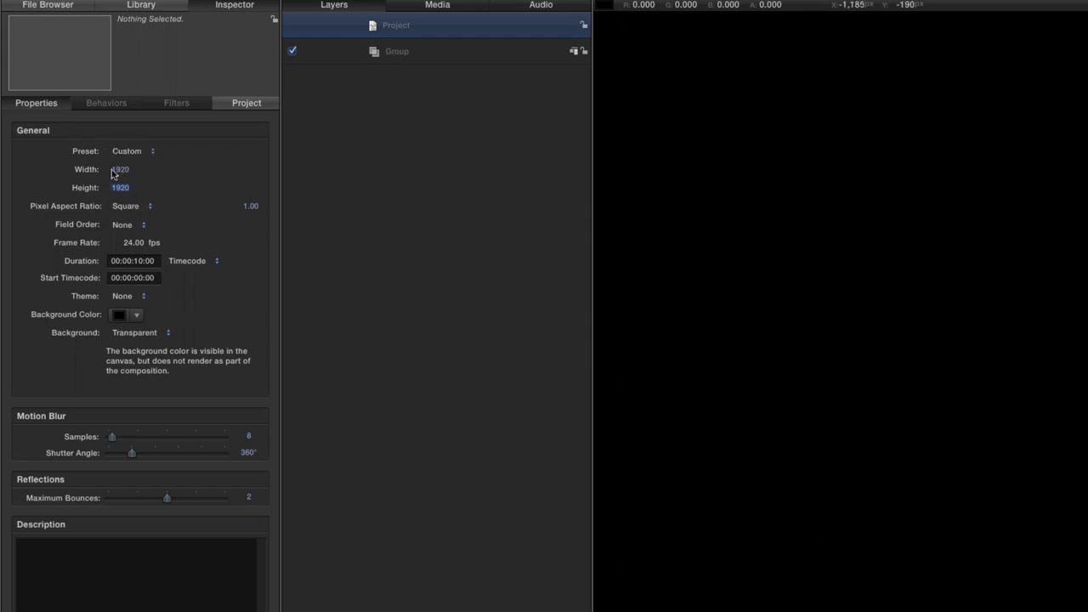
left_click(907, 233)
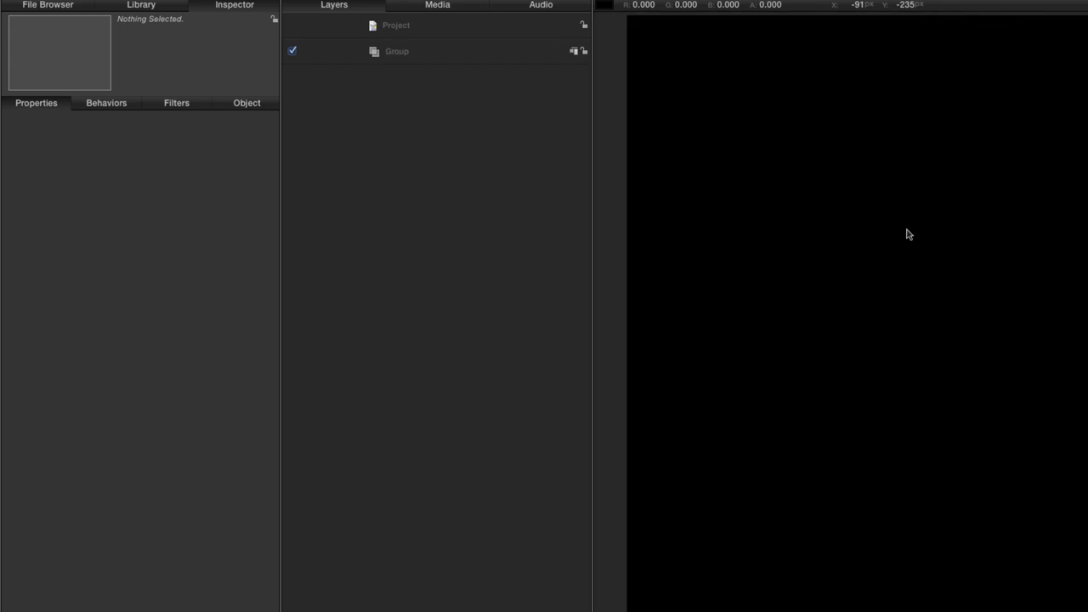
Drag the Clouds generator from the Library into the Group
left_click(423, 52)
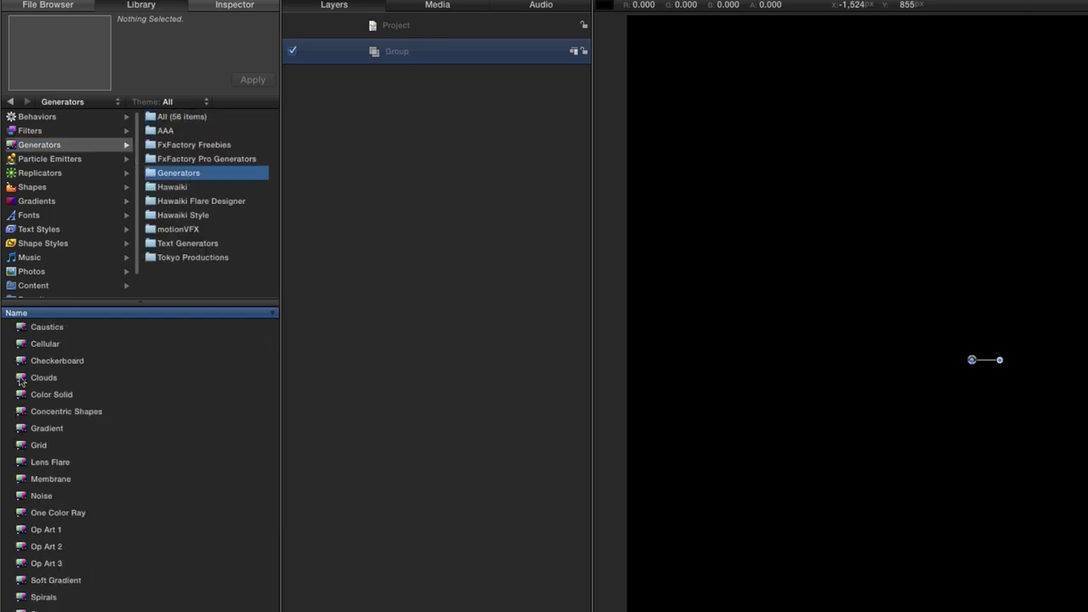
left_click_drag(20, 382, 396, 52)
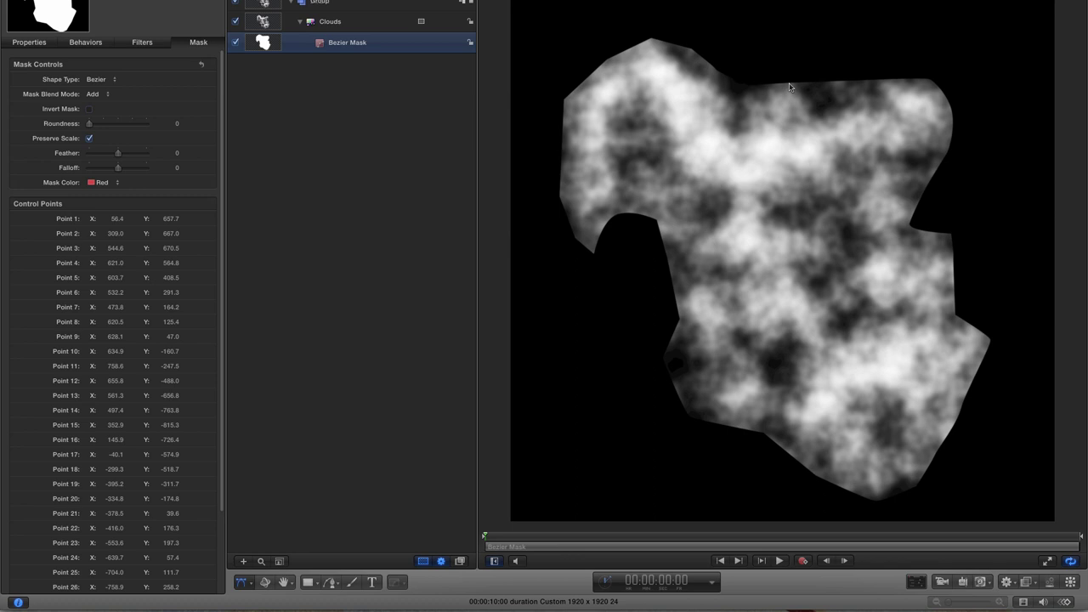
Set the cloud mask's Feather to -40 and preview the clip to check the softened edges
left_click_drag(118, 156, 110, 155)
left_click(171, 153)
type("-40")
key("Return")
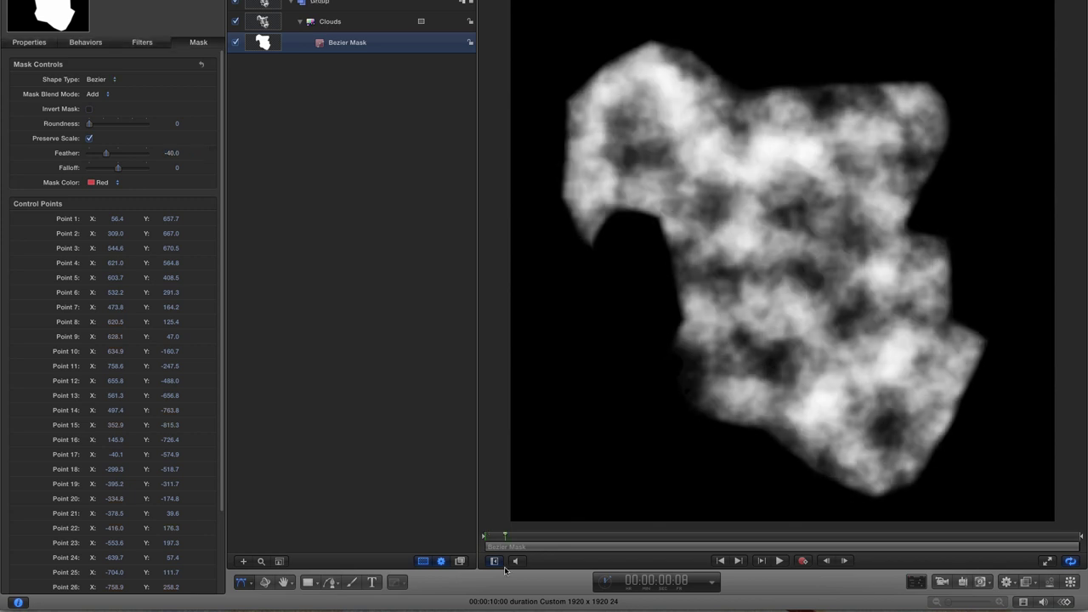
key("space")
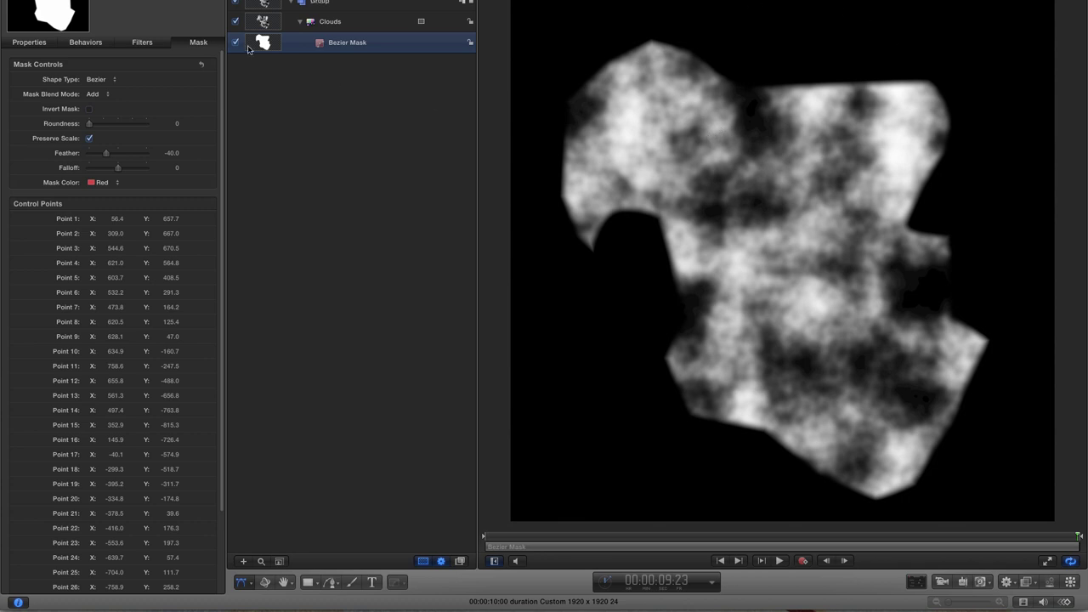
left_click_drag(480, 548, 1085, 552)
With Record on, pull the mask's top points up and outward and make the top-right point Smooth
left_click(802, 561)
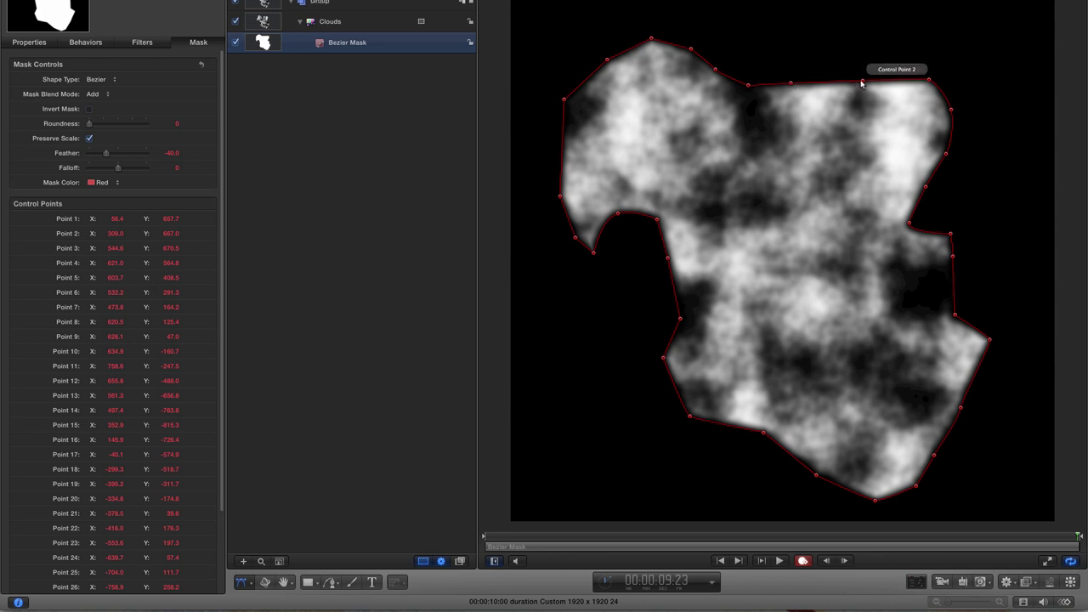
left_click_drag(863, 82, 881, 24)
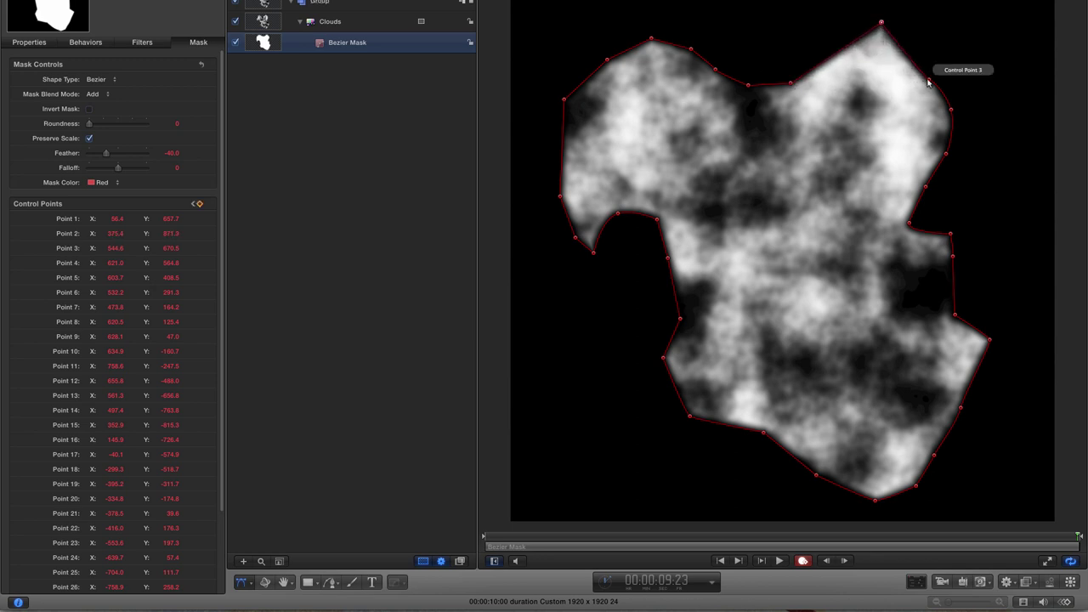
left_click_drag(929, 80, 918, 58)
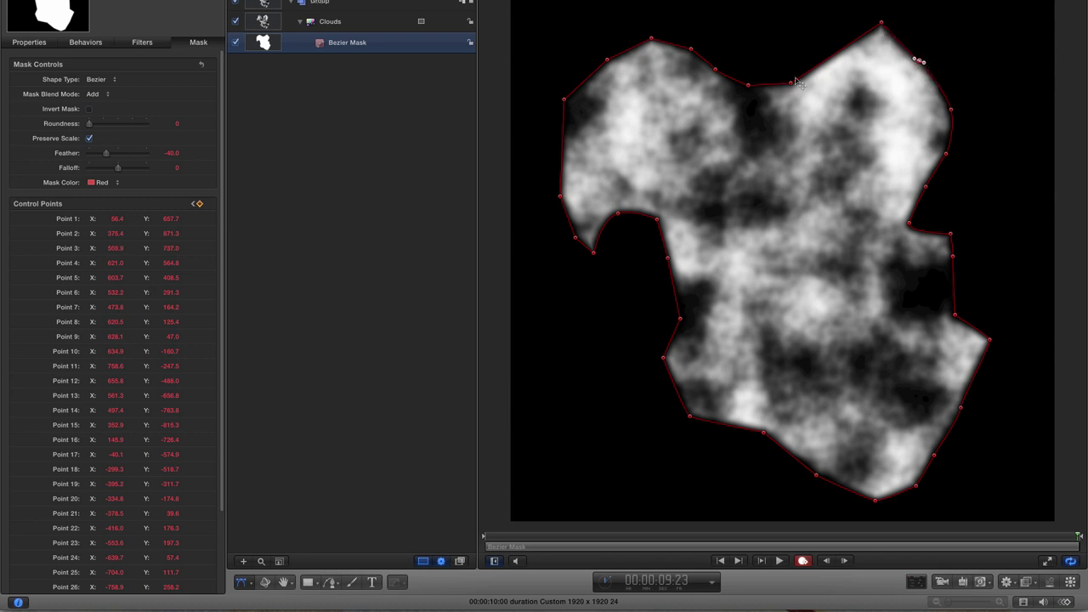
left_click_drag(797, 79, 783, 32)
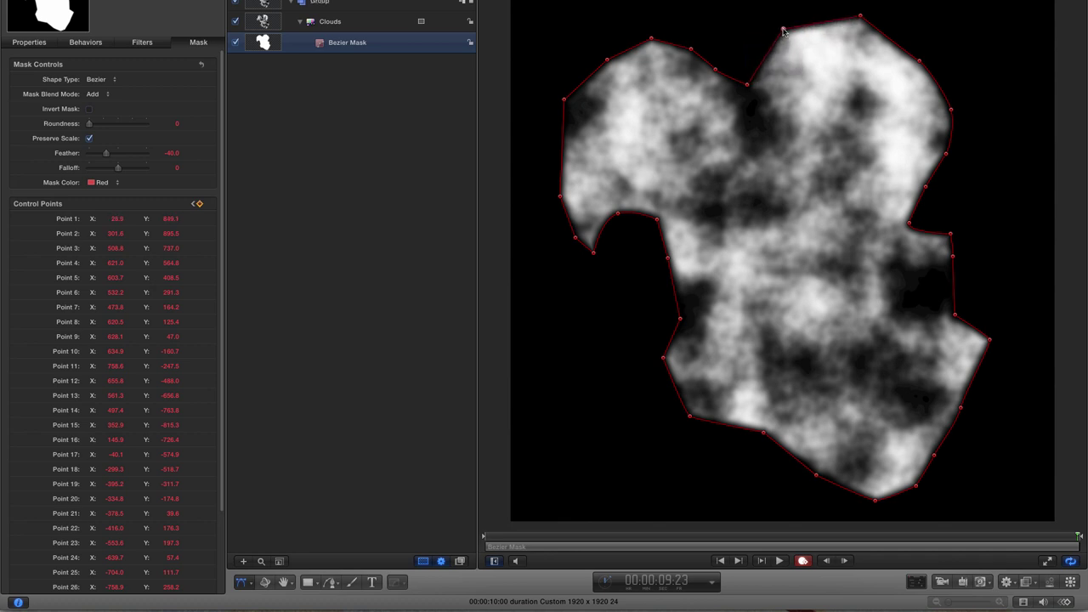
right_click(783, 31)
key("Escape")
right_click(861, 16)
left_click(888, 32)
Pull the right-side mask points inward, reshape the left notches, and return to the start
left_click_drag(988, 340, 934, 363)
left_click_drag(960, 406, 930, 407)
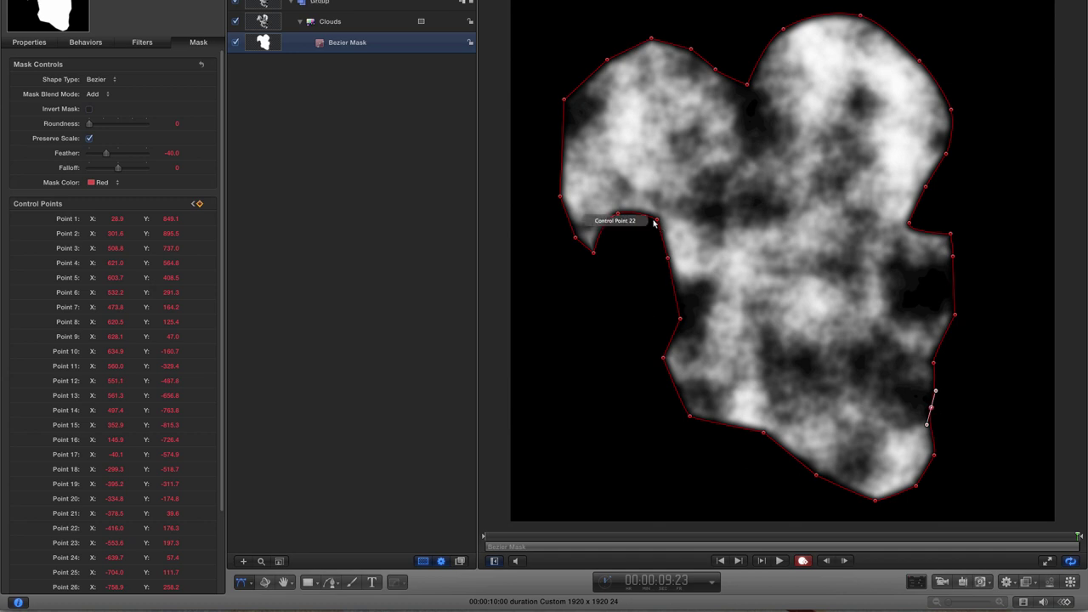
left_click_drag(654, 222, 719, 214)
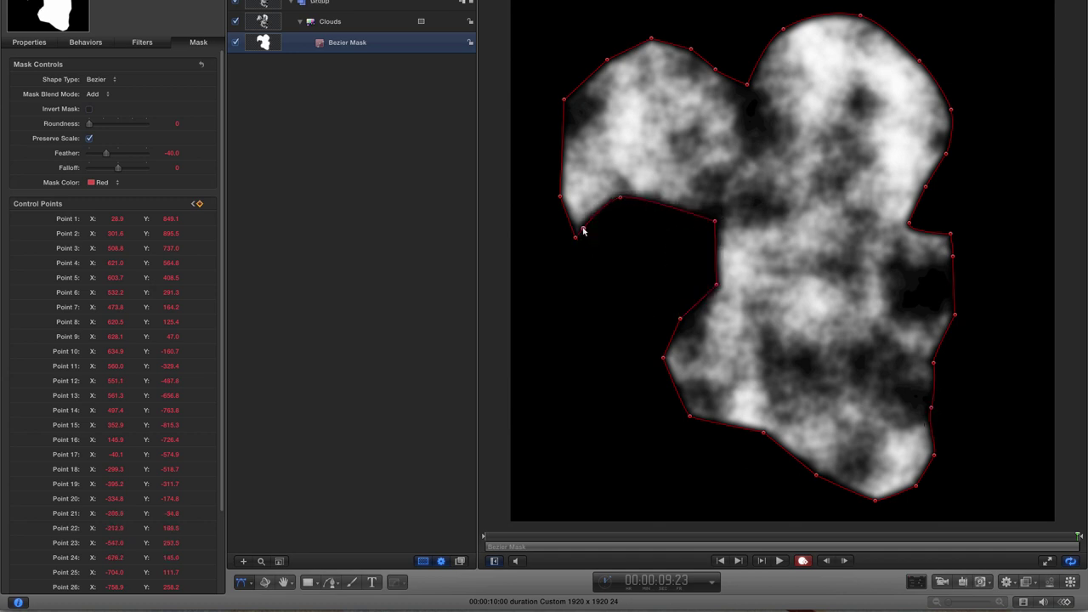
left_click_drag(560, 197, 589, 156)
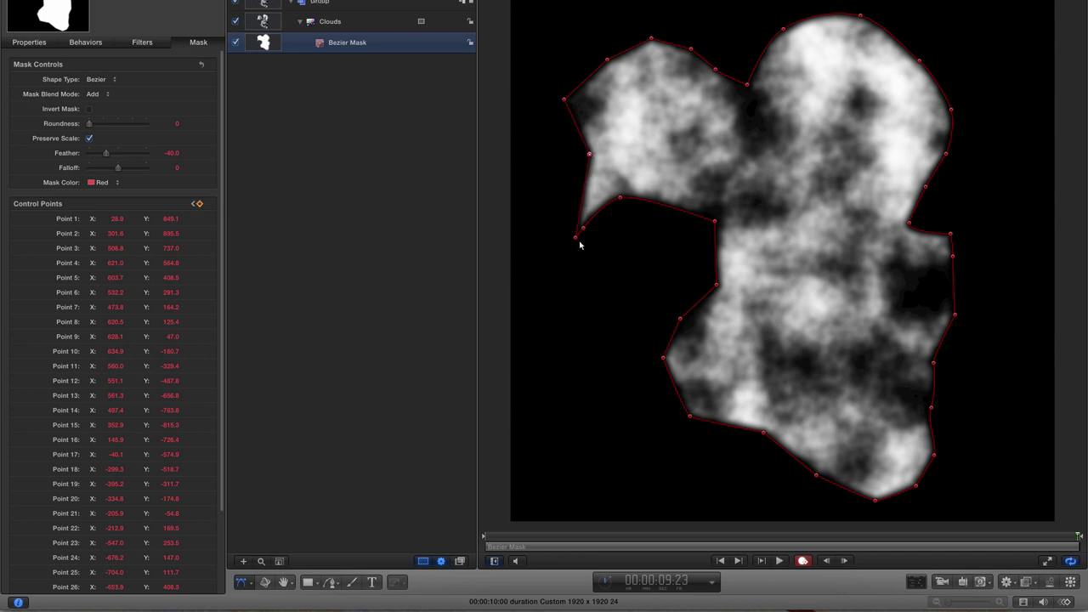
left_click_drag(576, 238, 608, 173)
left_click_drag(583, 228, 610, 190)
key("Home")
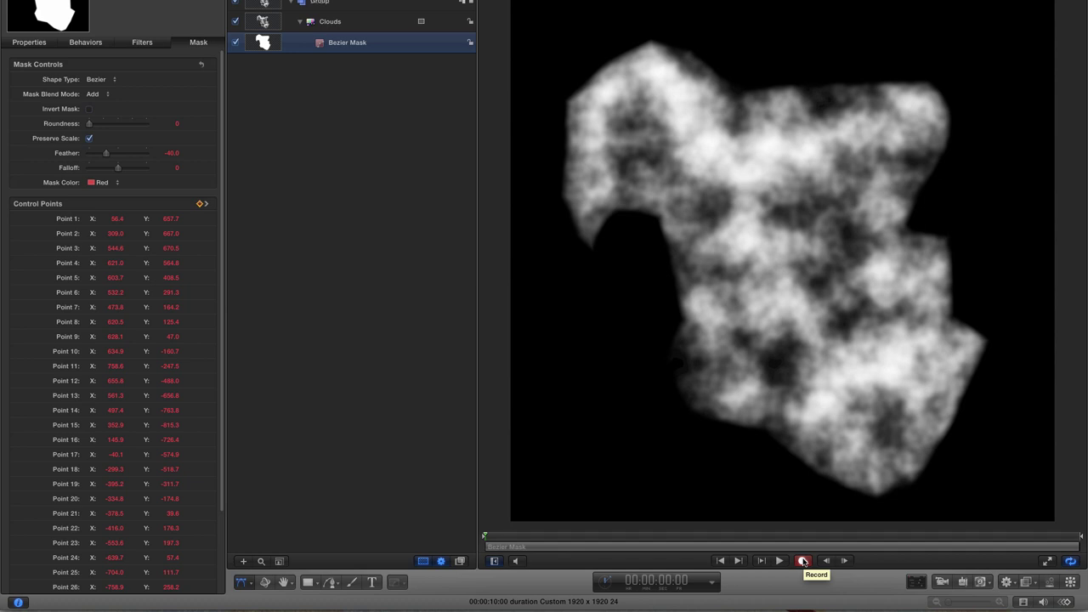
Stop recording and add a Levels filter to Clouds, shifting the midpoint to 0.56
left_click(803, 561)
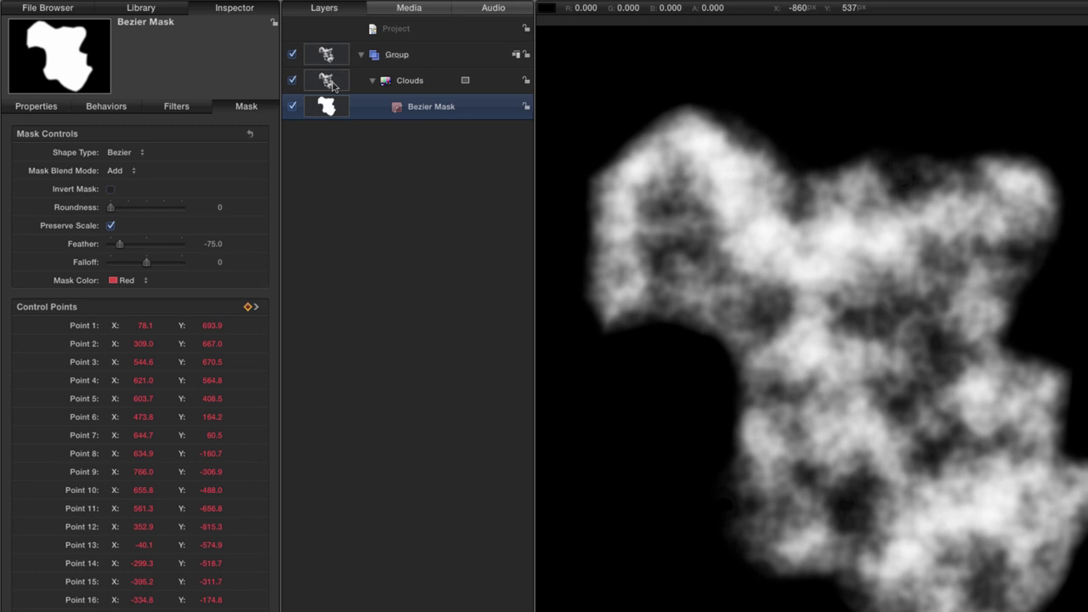
left_click(334, 86)
key("super+2")
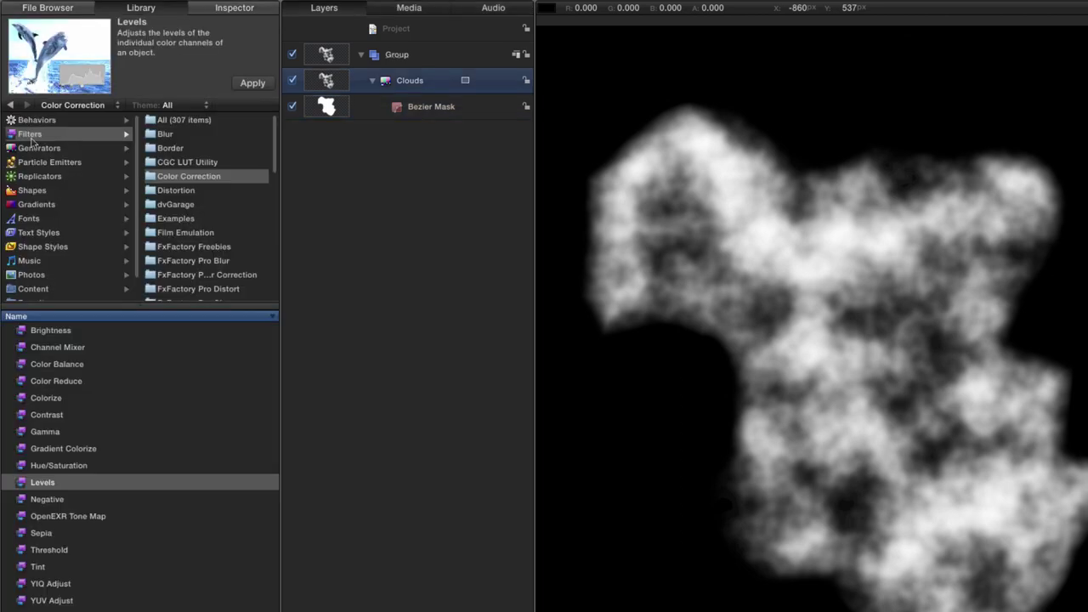
left_click(20, 482)
left_click_drag(20, 482, 326, 85)
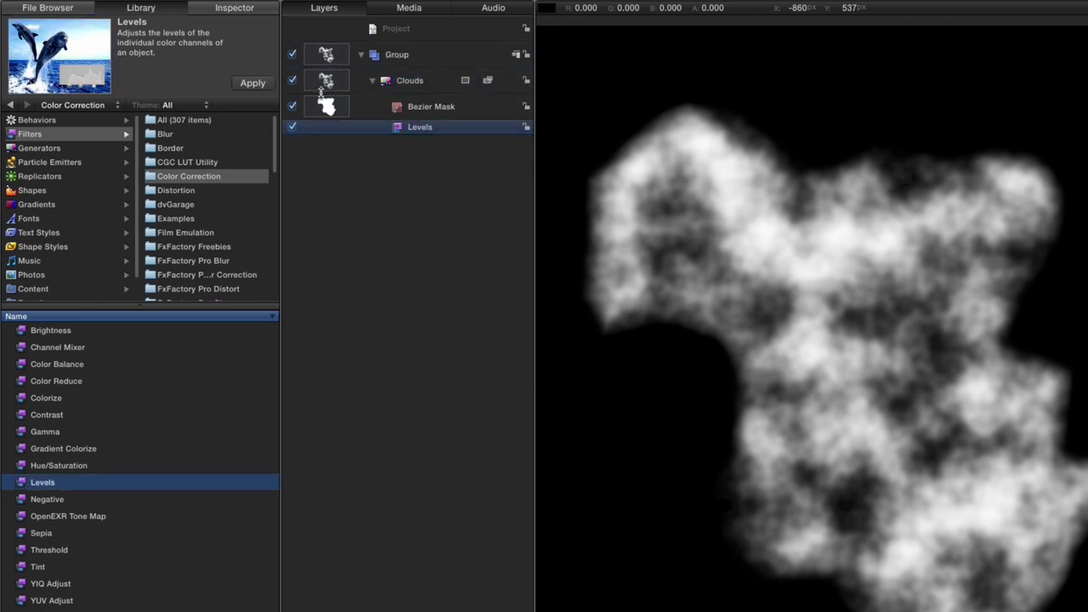
key("F3")
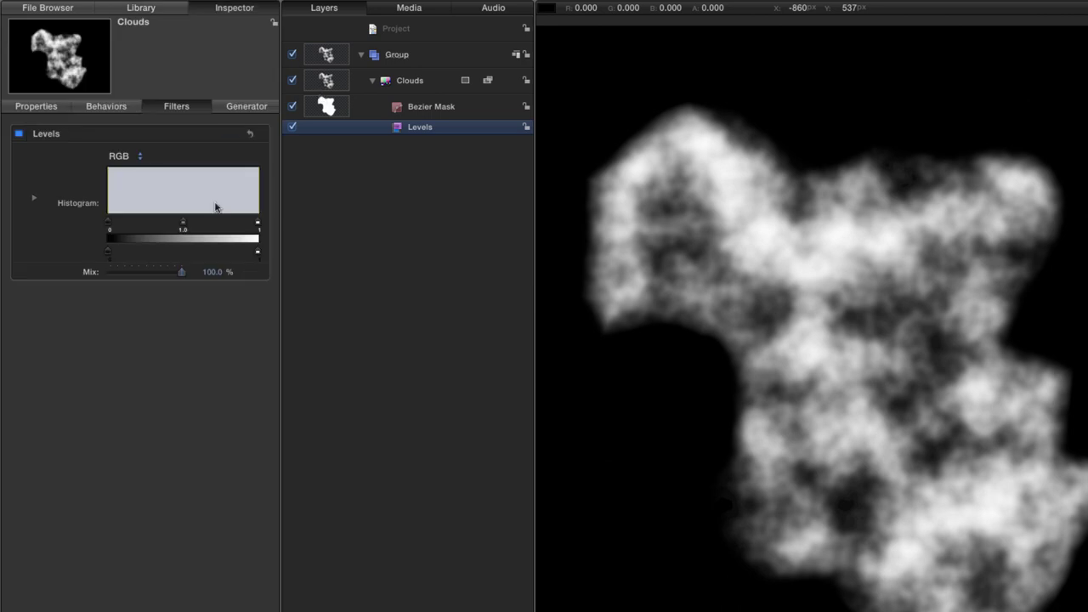
left_click_drag(184, 227, 206, 228)
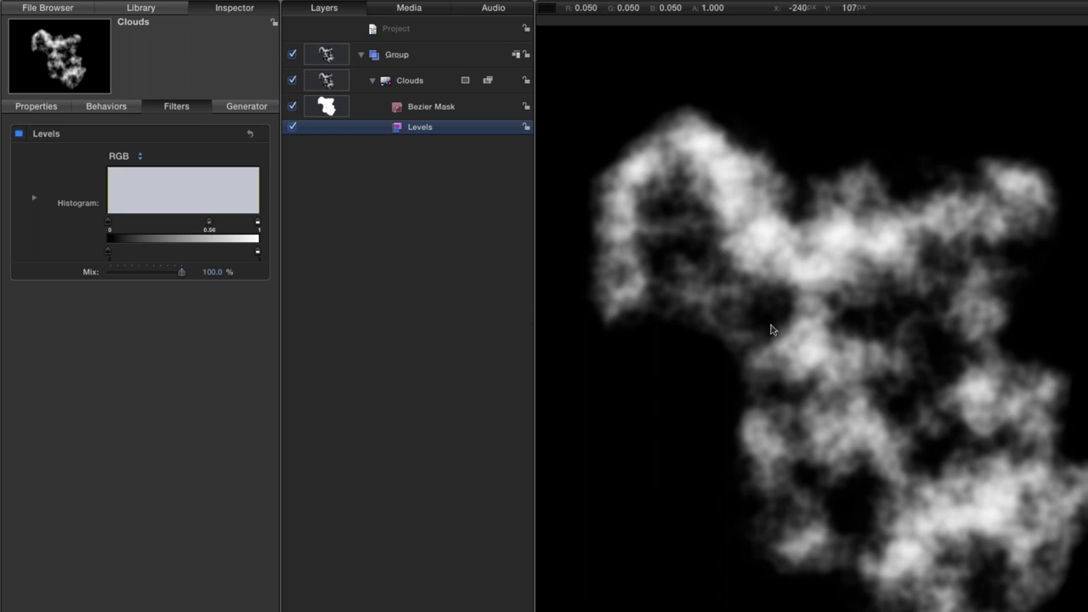
Set the Clouds layer's blend mode to Screen and its opacity to 30%
left_click(329, 81)
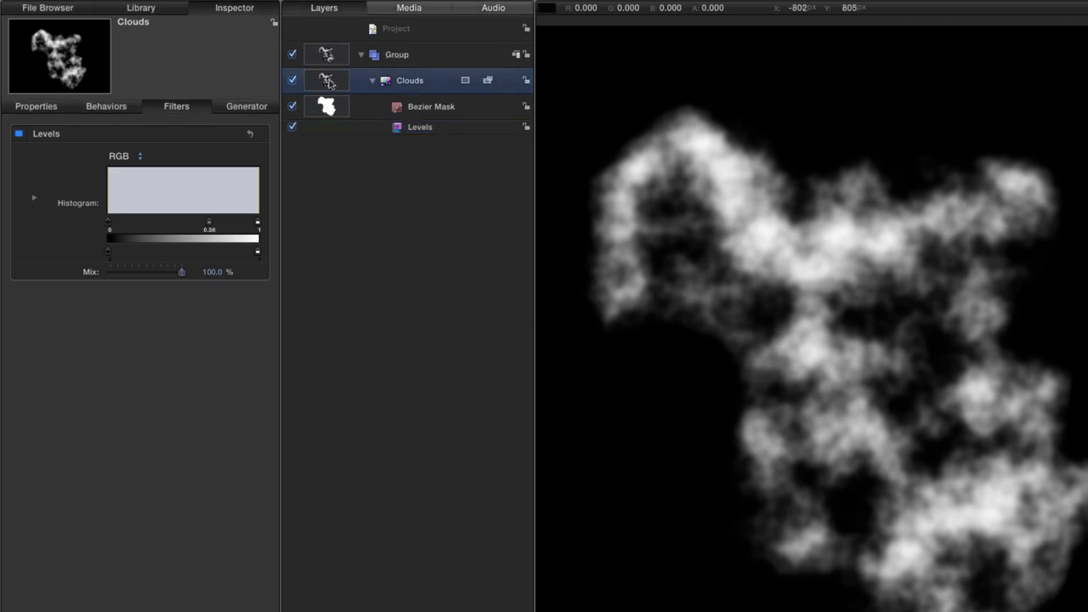
key("F4")
key("F1")
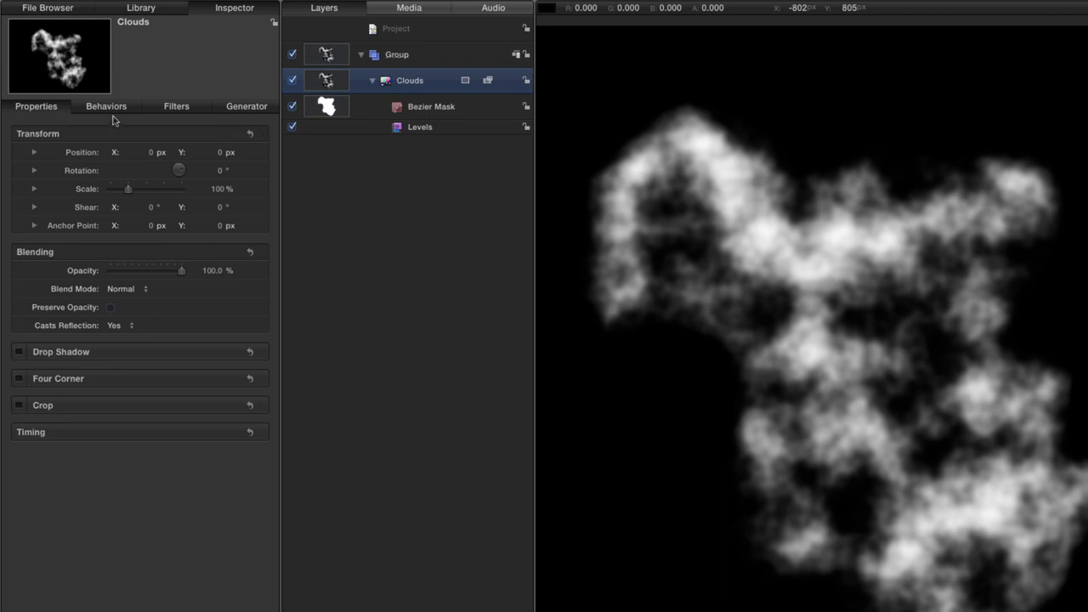
left_click(213, 270)
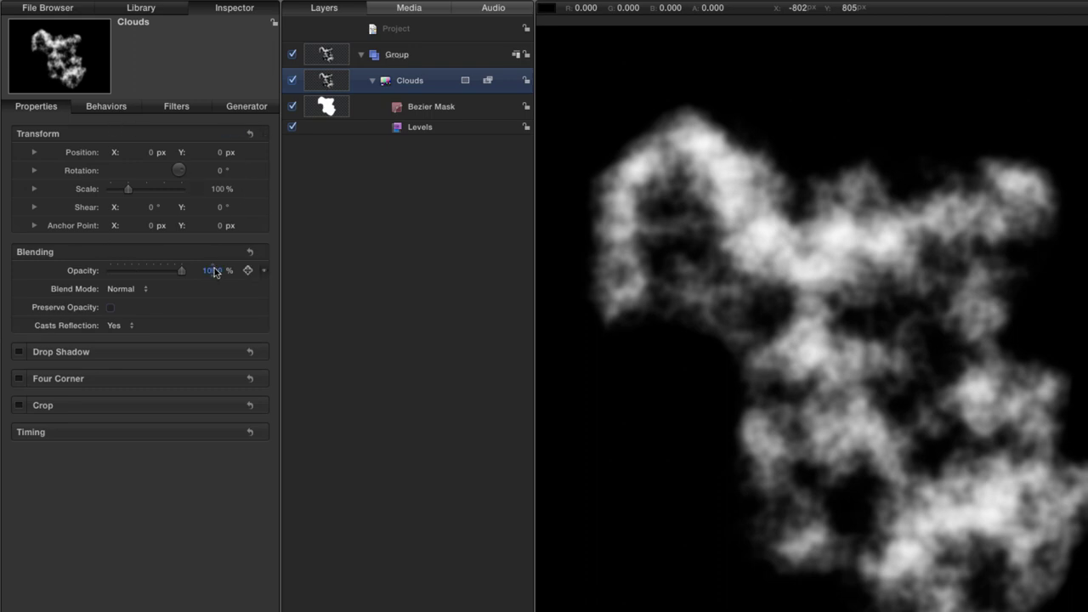
left_click(128, 288)
left_click(120, 396)
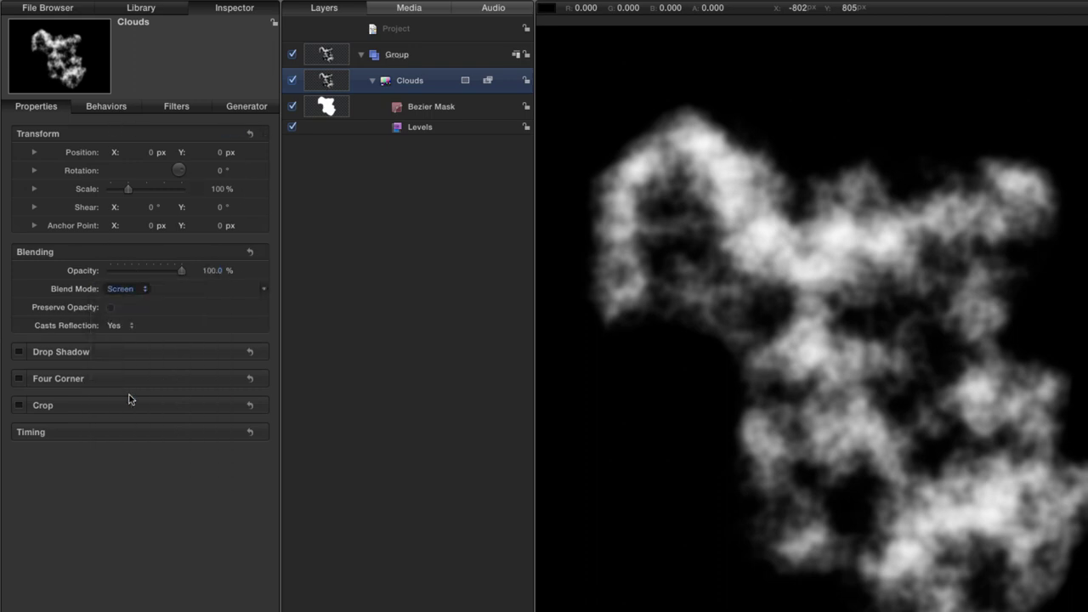
left_click(211, 272)
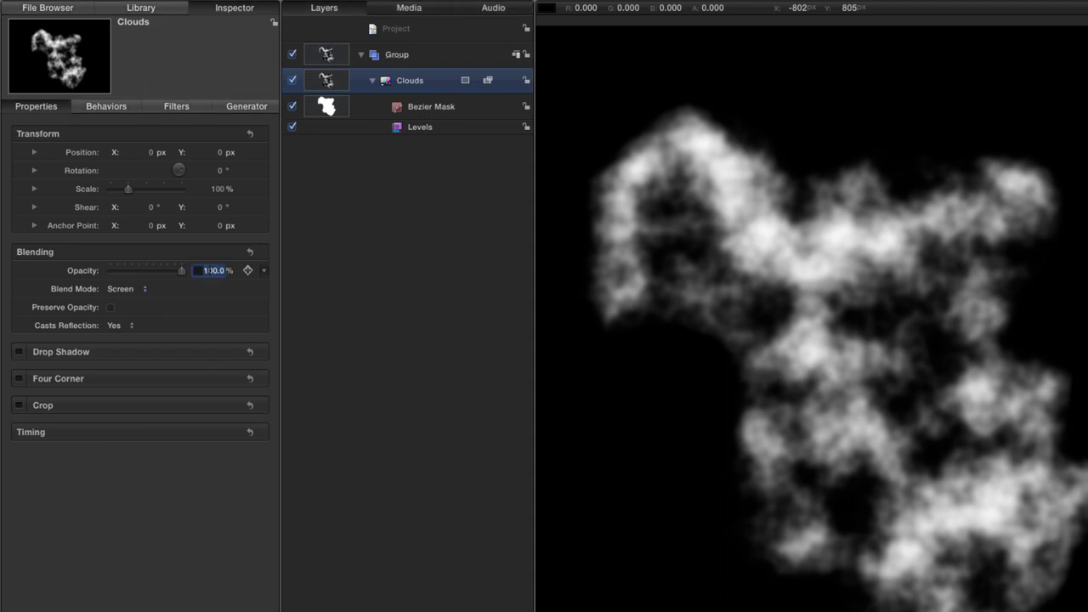
type("30")
key("Return")
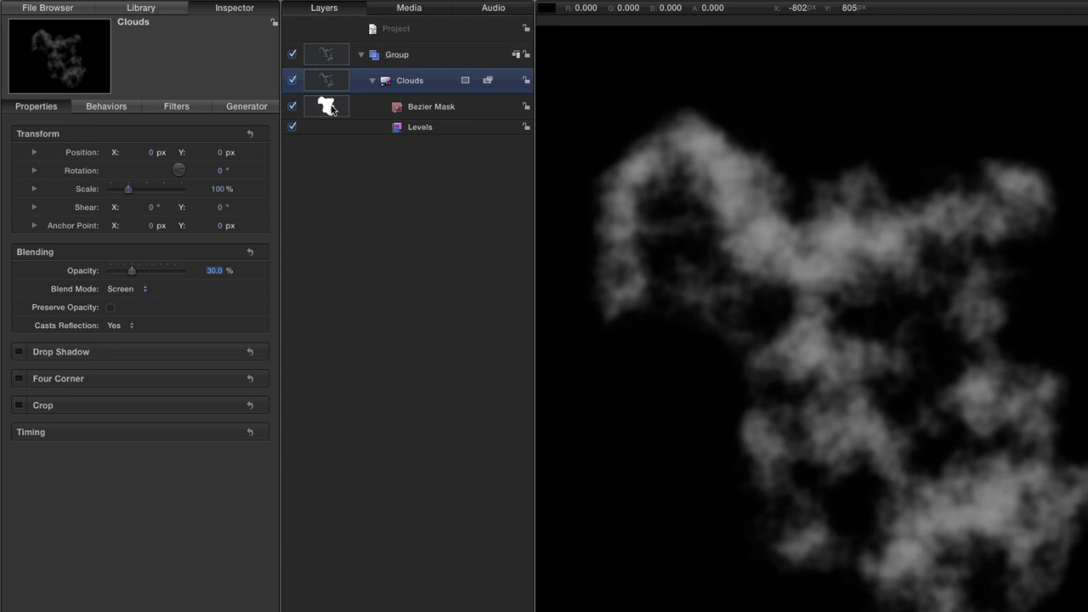
Change the Bezier Mask's feather from -75 to -200
left_click(331, 108)
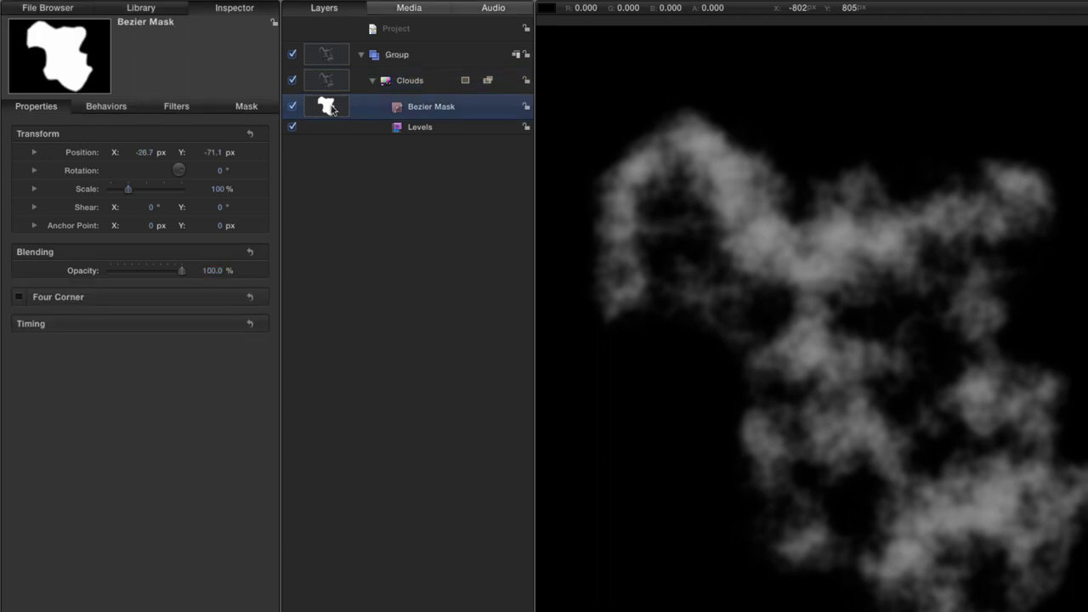
left_click(247, 108)
left_click(213, 244)
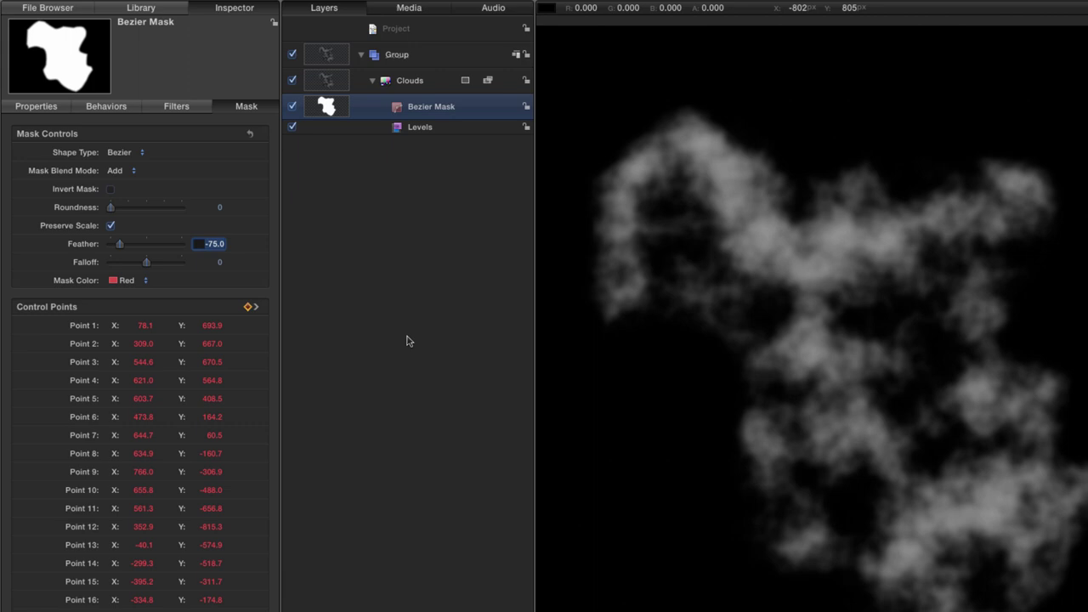
key("BackSpace")
key("Return")
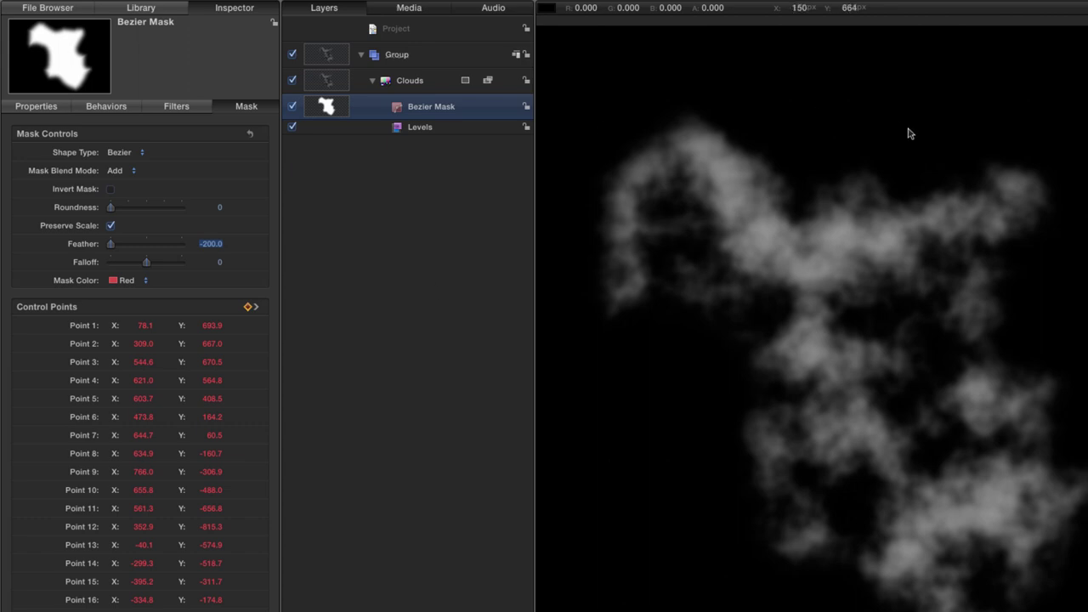
Clone the Clouds layer with K, shrink it to about half size, move it up-right and tilt it 16.8°
left_click(333, 82)
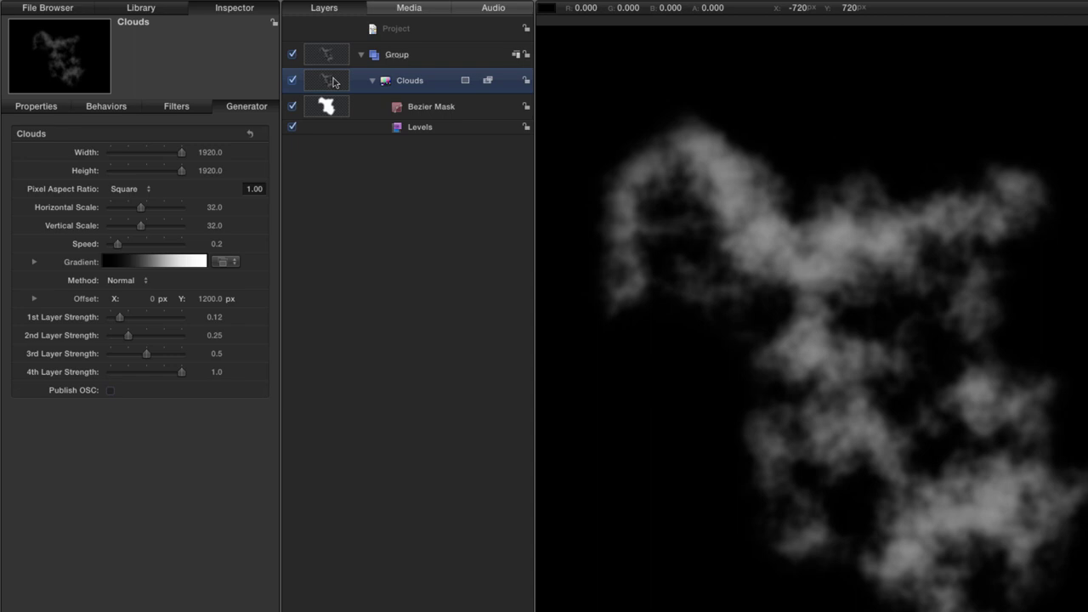
key("k")
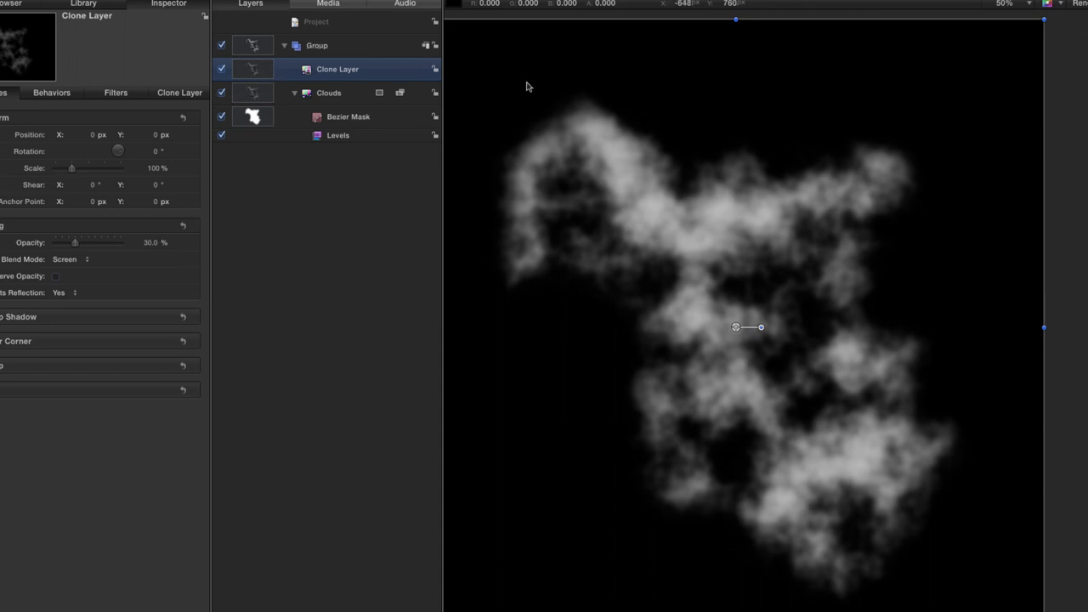
scroll(526, 86, "left", 3)
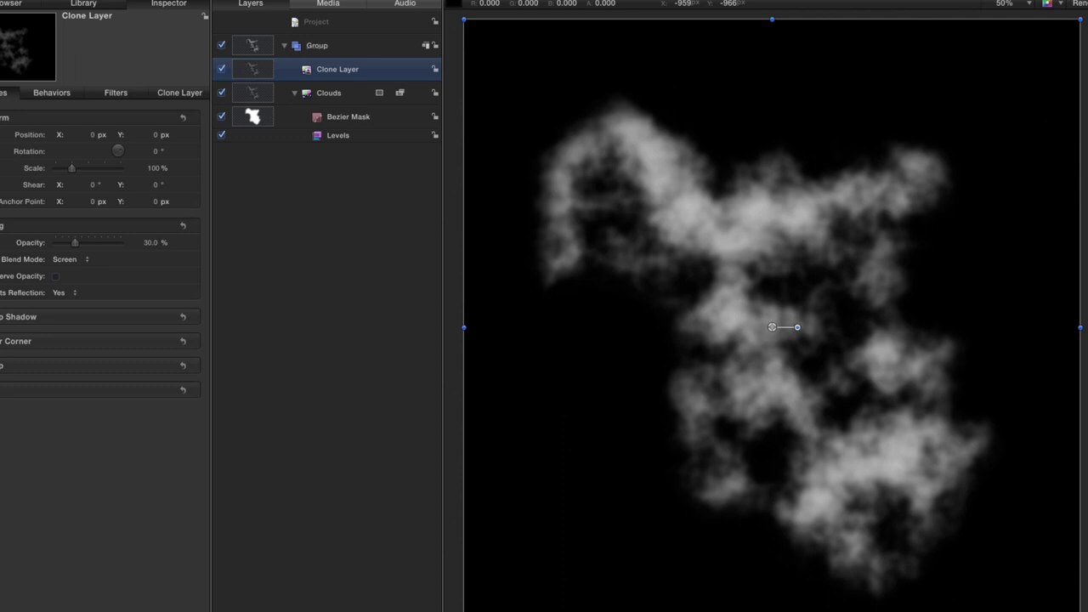
mouse_move(489, 605)
left_mouse_down()
mouse_move(602, 524)
mouse_move(669, 458)
mouse_move(626, 487)
mouse_move(648, 480)
left_mouse_up()
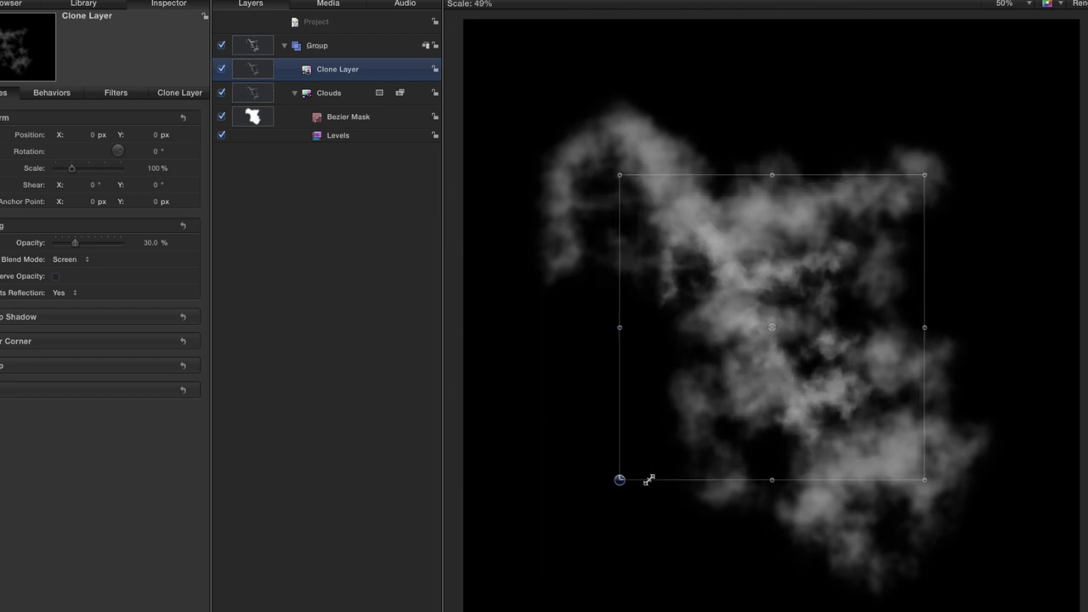
mouse_move(810, 380)
left_mouse_down()
mouse_move(796, 331)
mouse_move(899, 295)
left_mouse_up()
mouse_move(890, 244)
left_mouse_down()
mouse_move(887, 226)
mouse_move(884, 240)
left_mouse_up()
left_click_drag(929, 268, 941, 276)
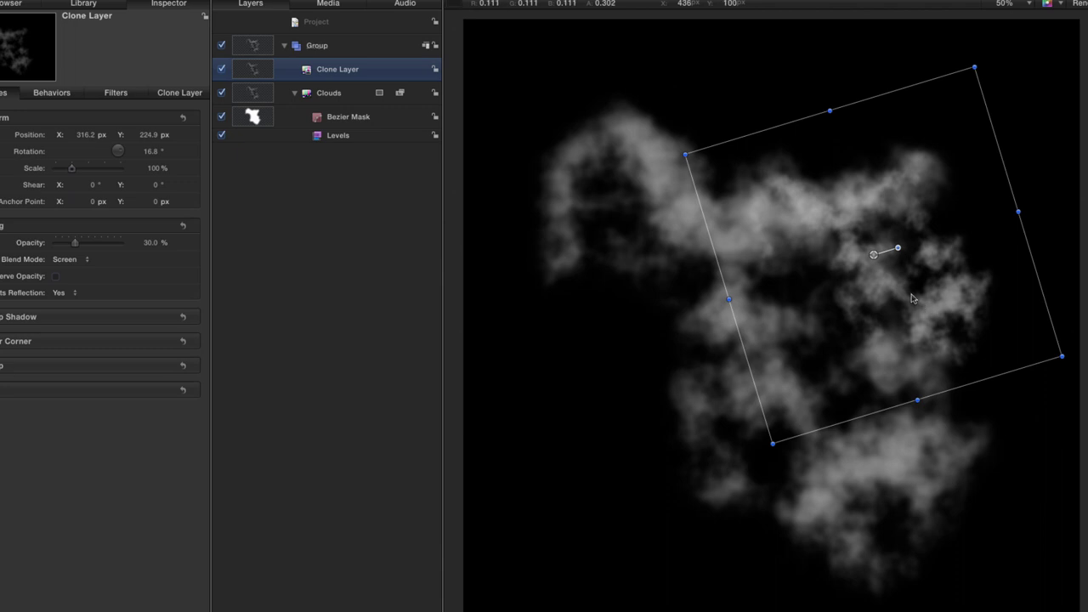
Duplicate the clone, move it down to 240.1, -369.0 px, tilt it 2.0° and enlarge it slightly
key("super+d")
mouse_move(911, 298)
left_mouse_down()
mouse_move(912, 503)
mouse_move(903, 514)
mouse_move(915, 523)
mouse_move(915, 514)
left_mouse_up()
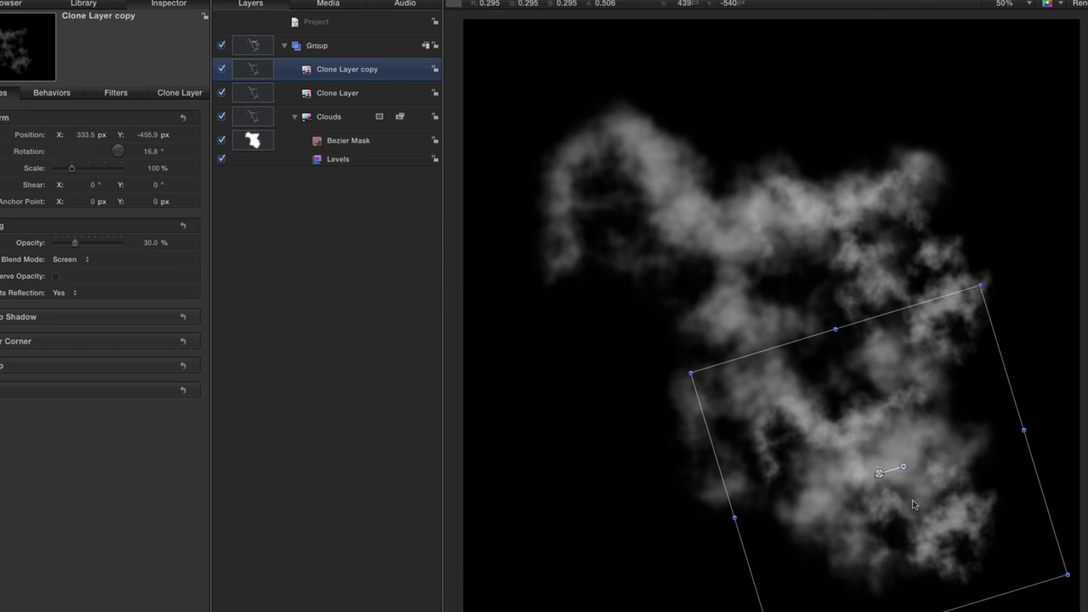
left_click_drag(900, 466, 905, 473)
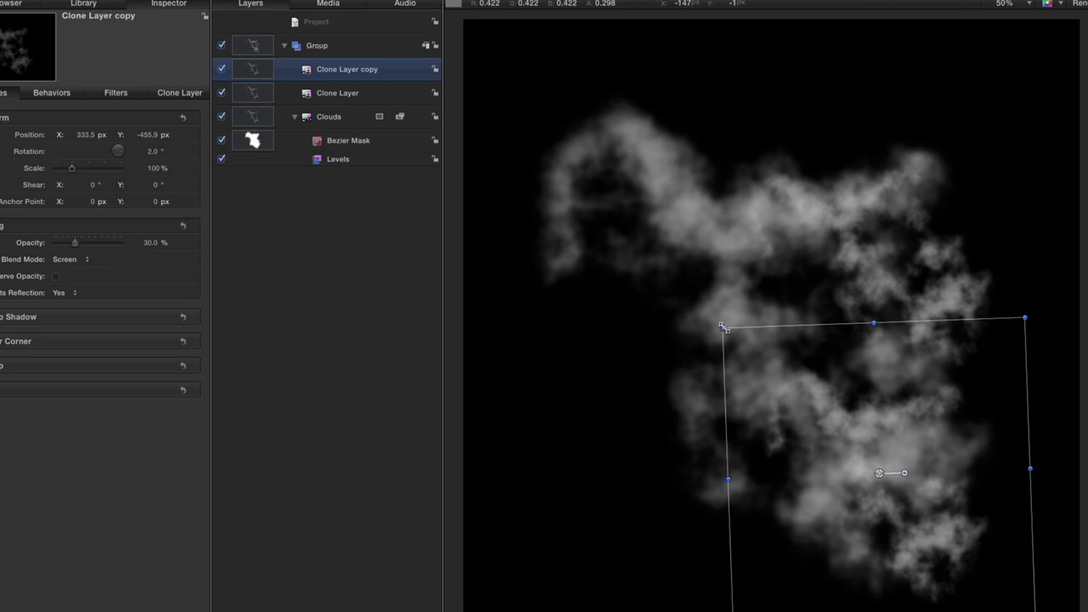
left_click_drag(723, 330, 715, 323)
left_click_drag(701, 320, 664, 302)
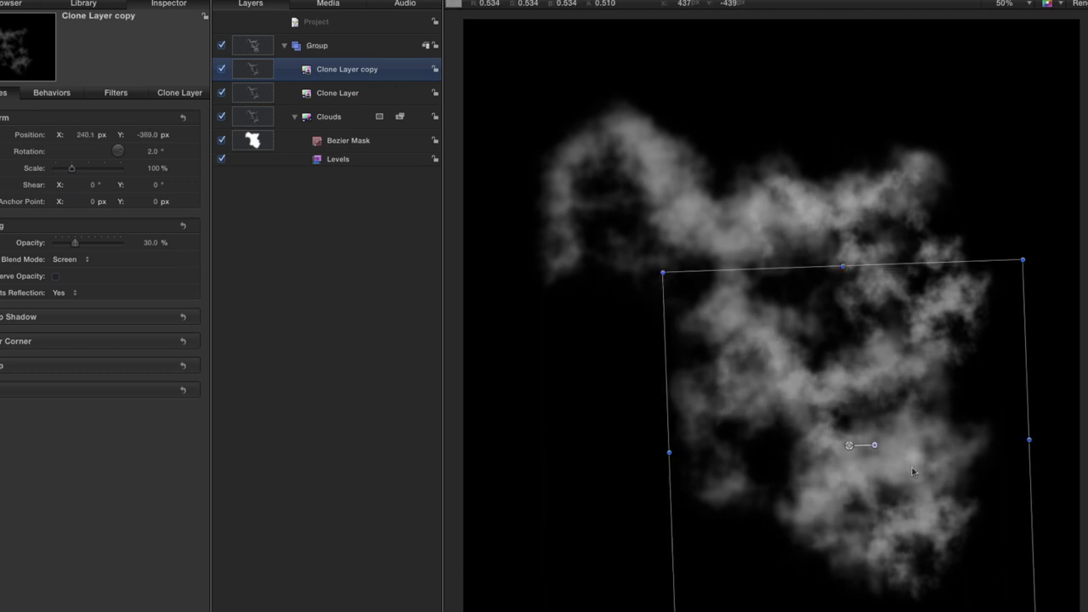
Duplicate the clone again, enlarge it, place it at -188.1, 293.9 px tilted -6.0°, and hide the transform box
key("super+d")
mouse_move(914, 472)
left_mouse_down()
mouse_move(872, 390)
mouse_move(754, 266)
mouse_move(763, 263)
left_mouse_up()
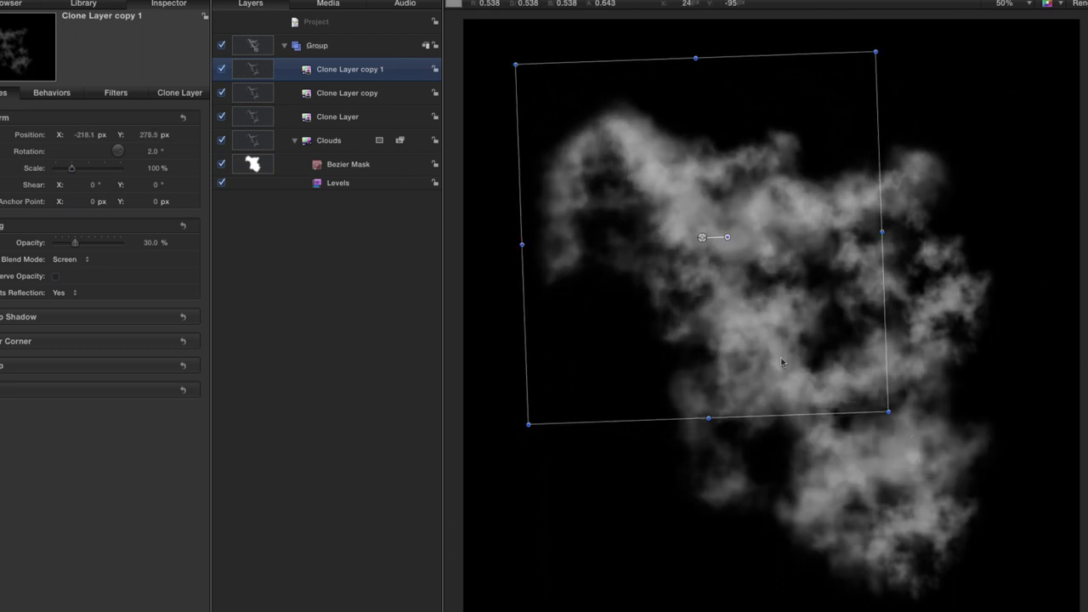
mouse_move(527, 426)
left_mouse_down()
mouse_move(480, 477)
mouse_move(486, 470)
left_mouse_up()
mouse_move(689, 241)
left_mouse_down()
mouse_move(725, 200)
mouse_move(738, 237)
left_mouse_up()
key("super+slash")
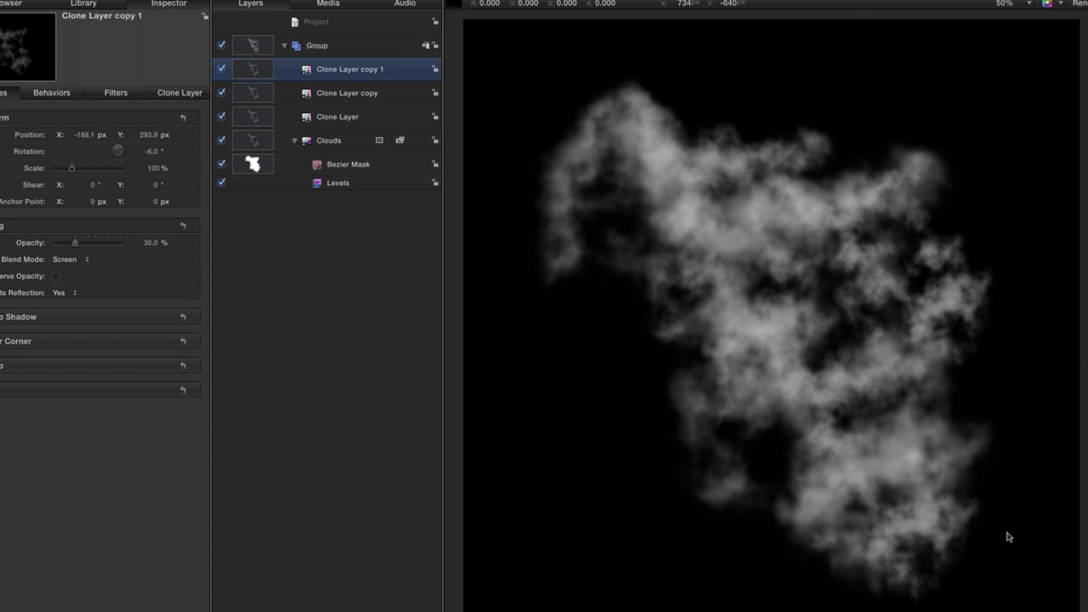
Duplicate Clone Layer copy 1, enlarge the copy near the centre at 21.7, 34.6 px and tilt it -7.0°
key("super+d")
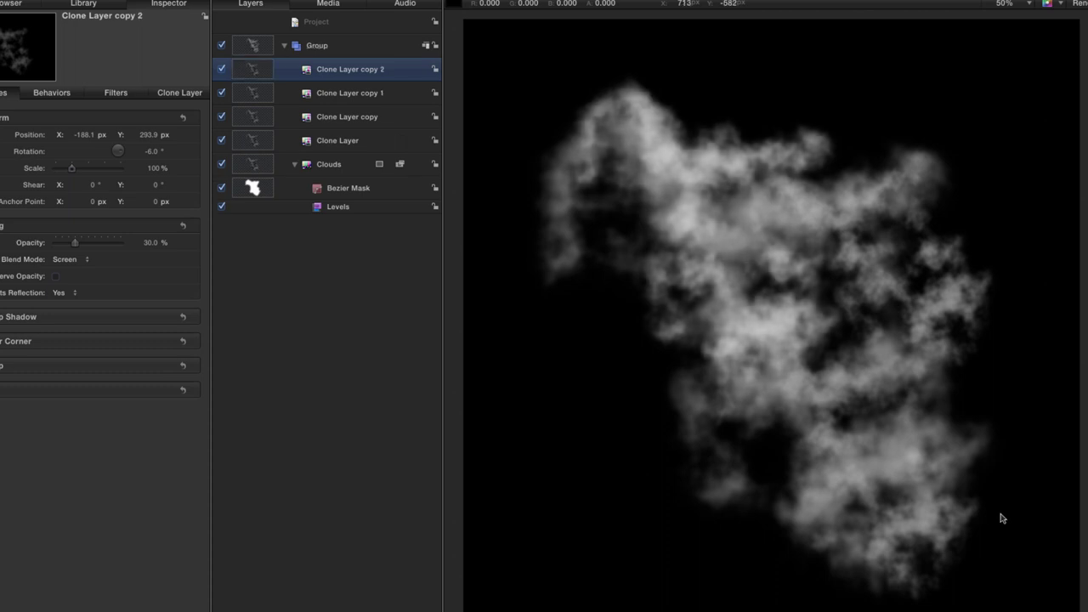
left_click(760, 201)
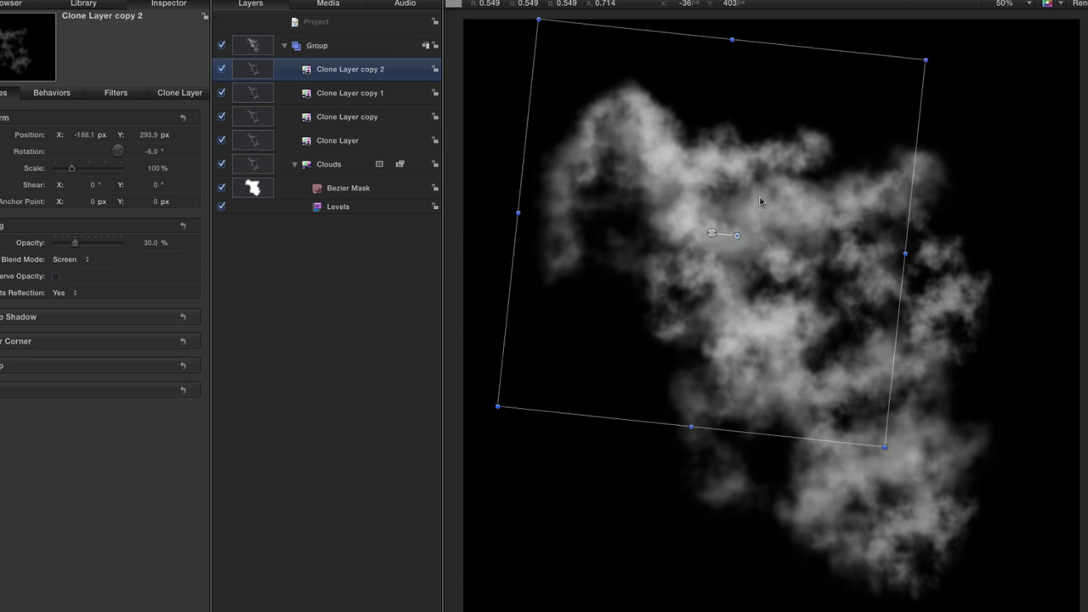
mouse_move(886, 447)
left_mouse_down()
mouse_move(949, 517)
mouse_move(1001, 604)
mouse_move(1018, 609)
left_mouse_up()
left_click_drag(804, 317, 810, 321)
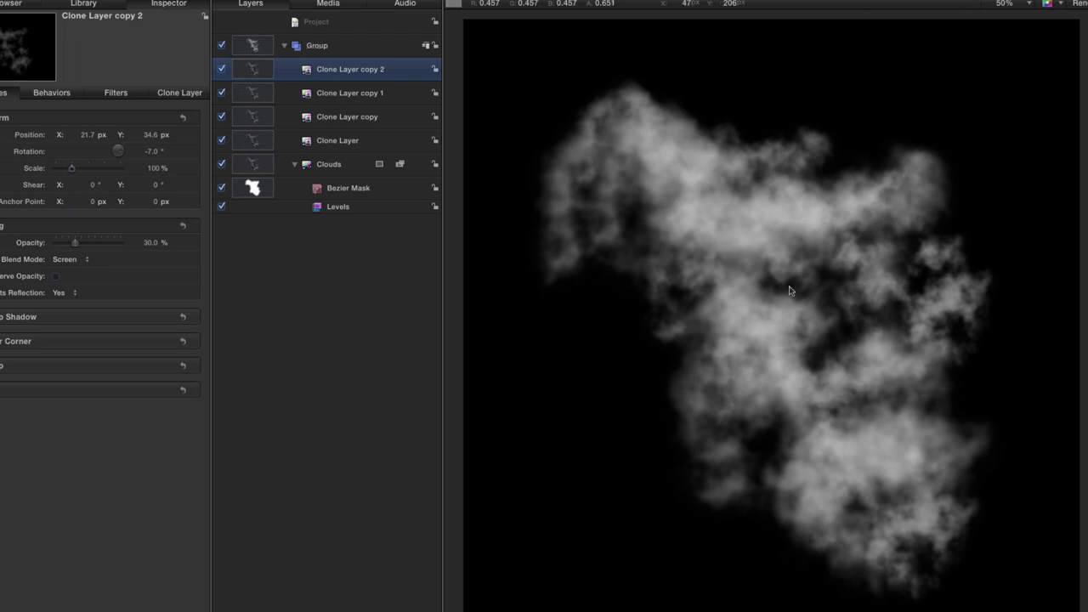
left_click(222, 165)
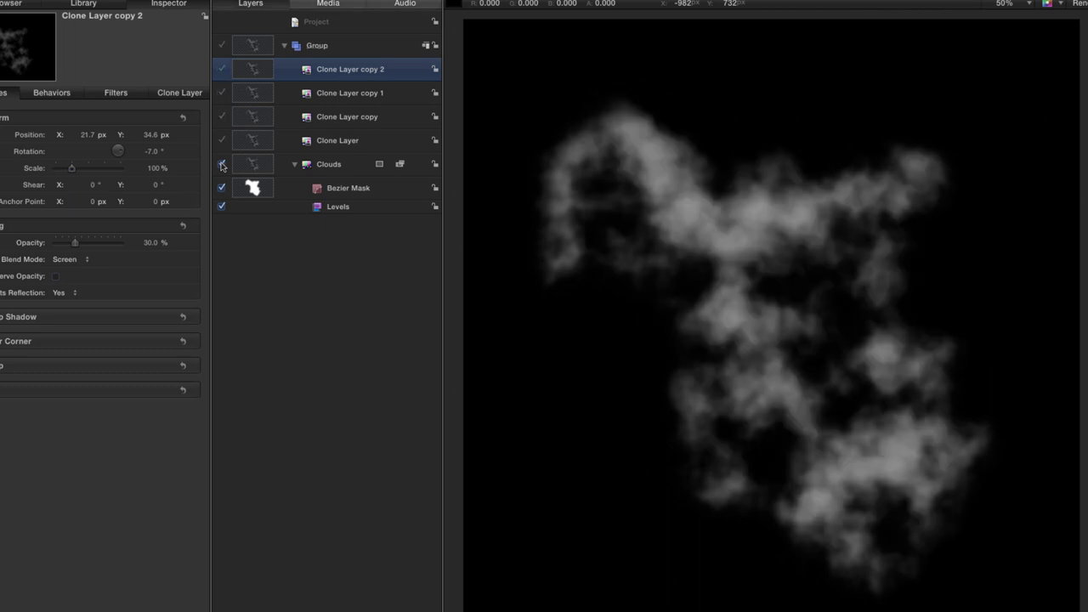
left_click(222, 165)
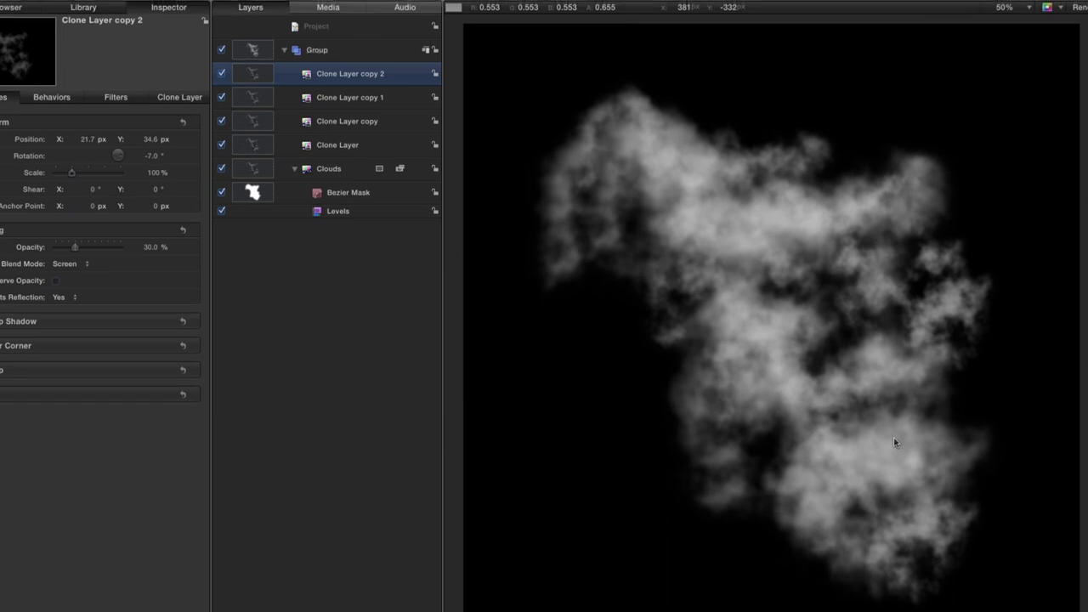
Export a video-only Apple ProRes 422 Proxy movie, renaming CLOUD.BUILDER to CLOUD.A
left_click(255, 7)
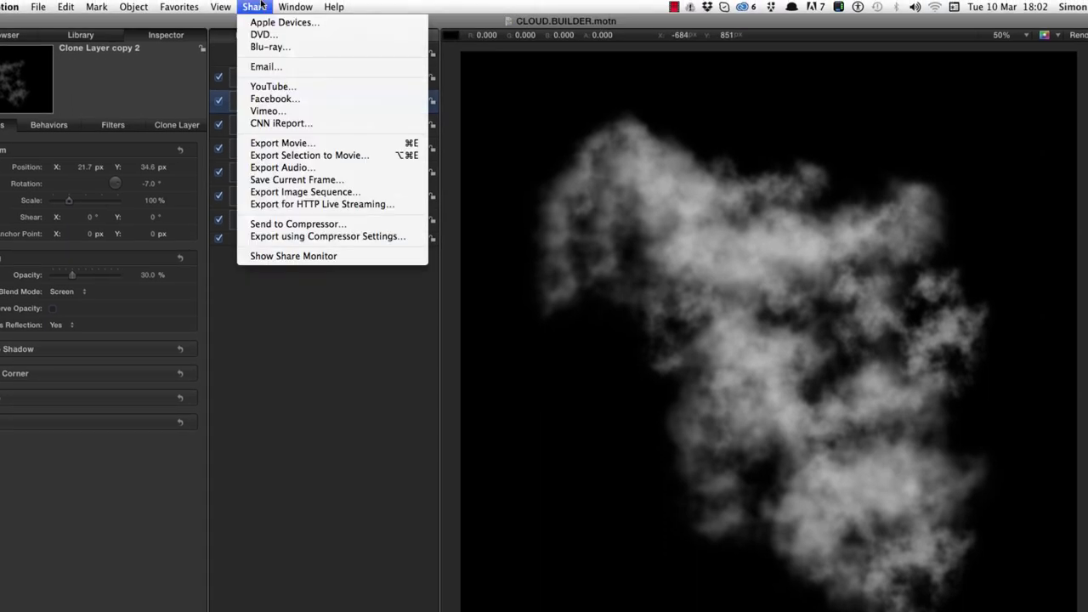
left_click(288, 145)
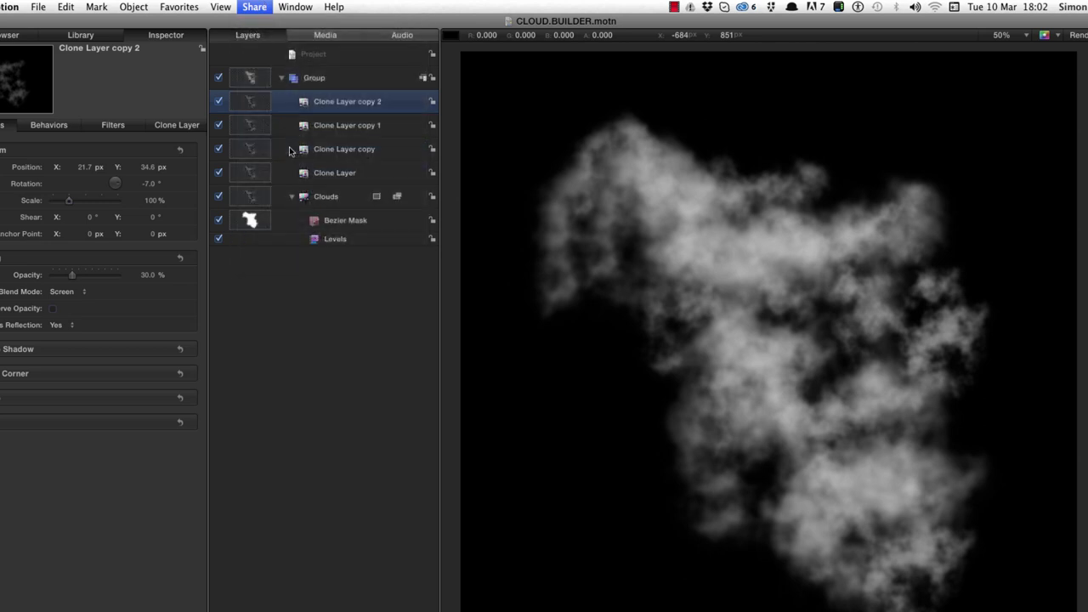
left_click(531, 219)
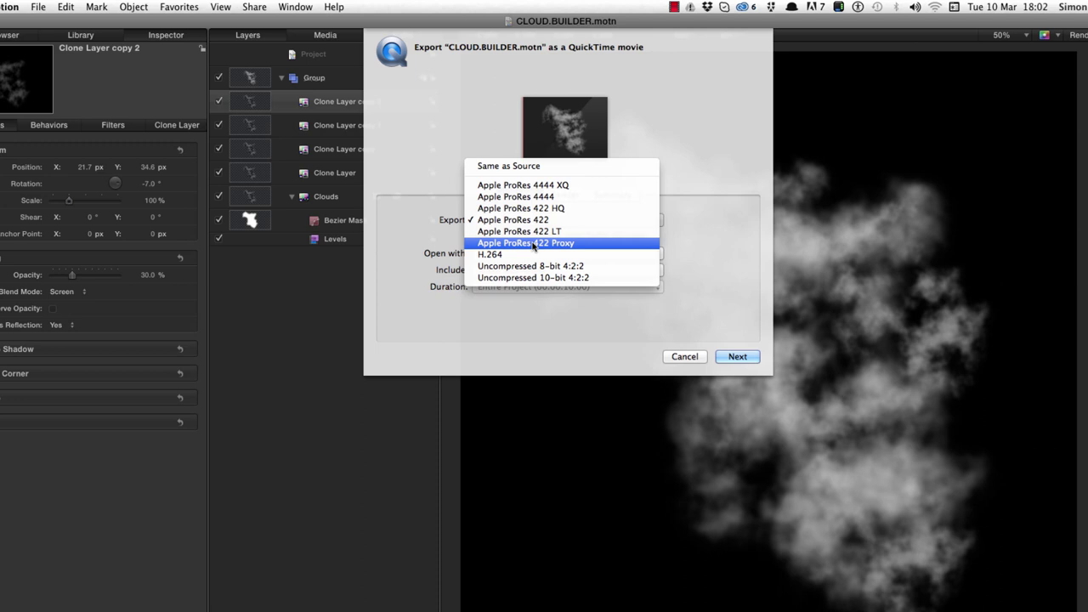
left_click(532, 243)
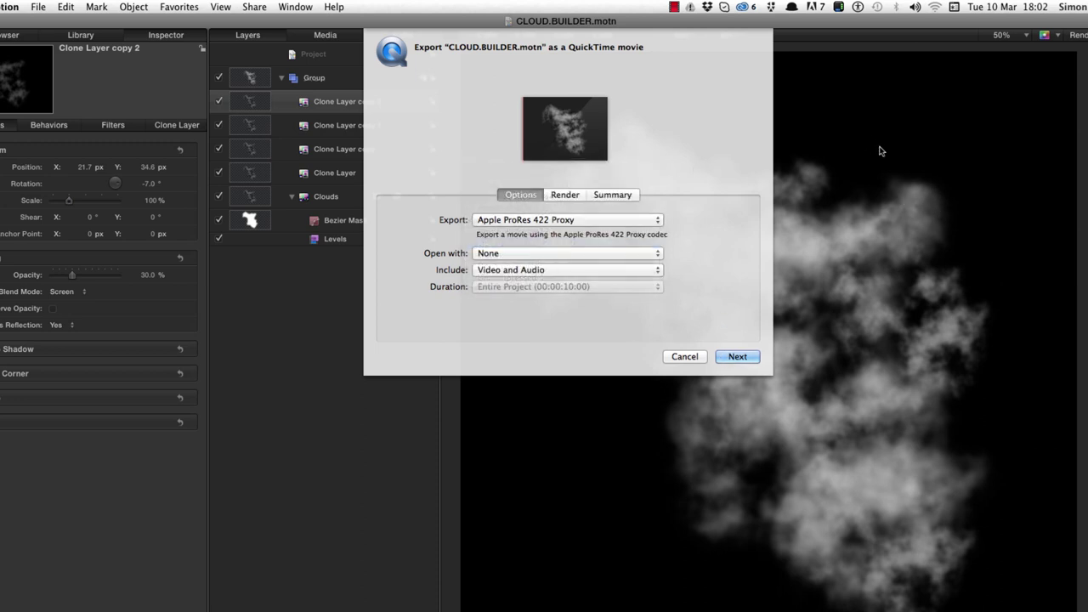
left_click(538, 270)
left_click(527, 282)
left_click(732, 358)
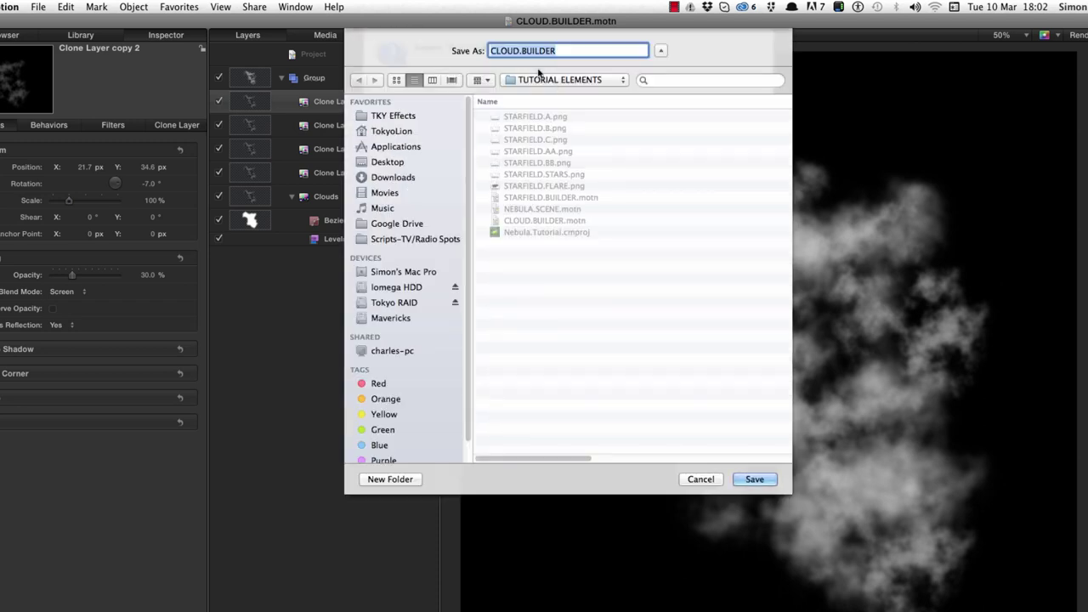
left_click(574, 48)
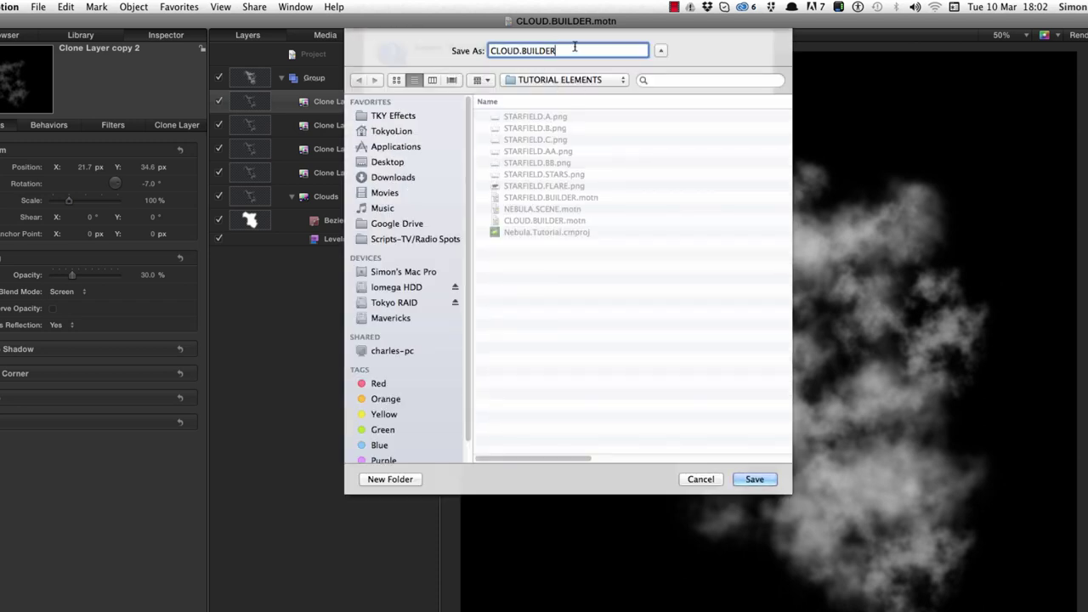
left_click_drag(582, 51, 520, 51)
type("A")
key("Return")
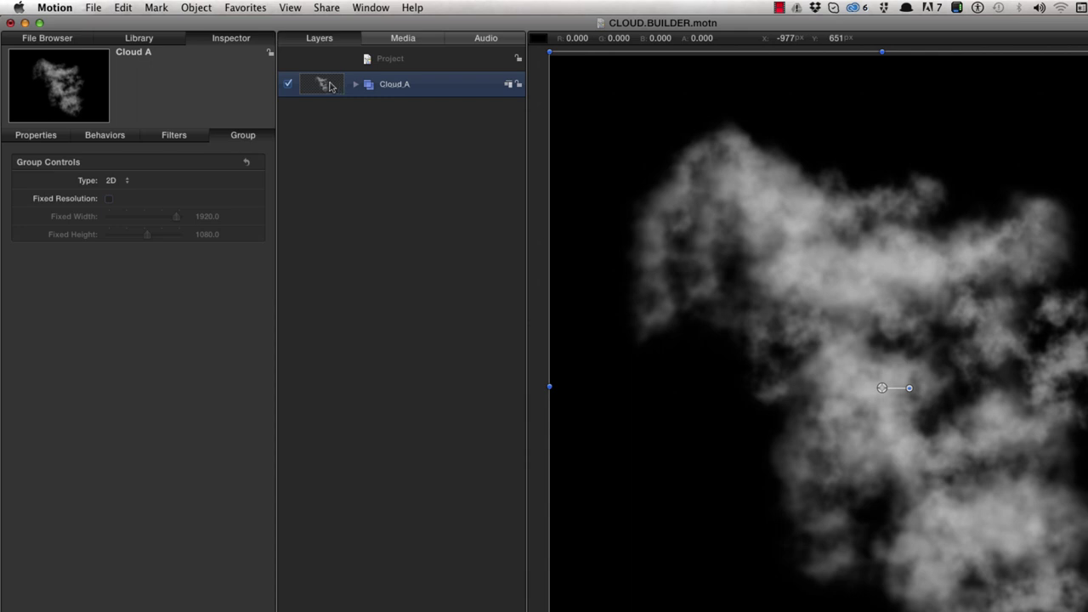
Duplicate the Cloud A group, hide the original, and rename the copy Cloud B
key("super+d")
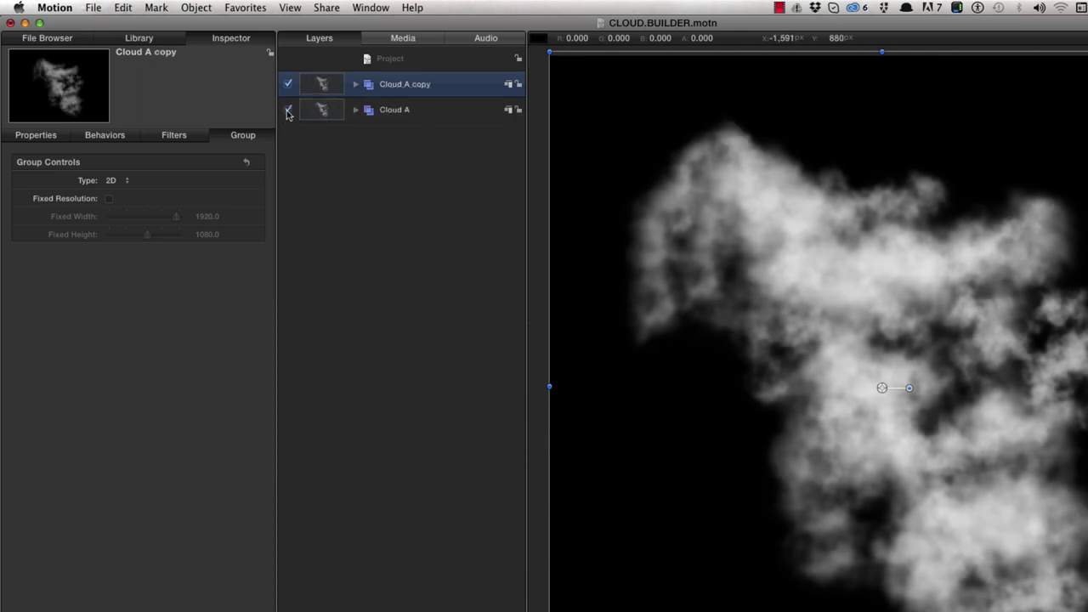
left_click(287, 109)
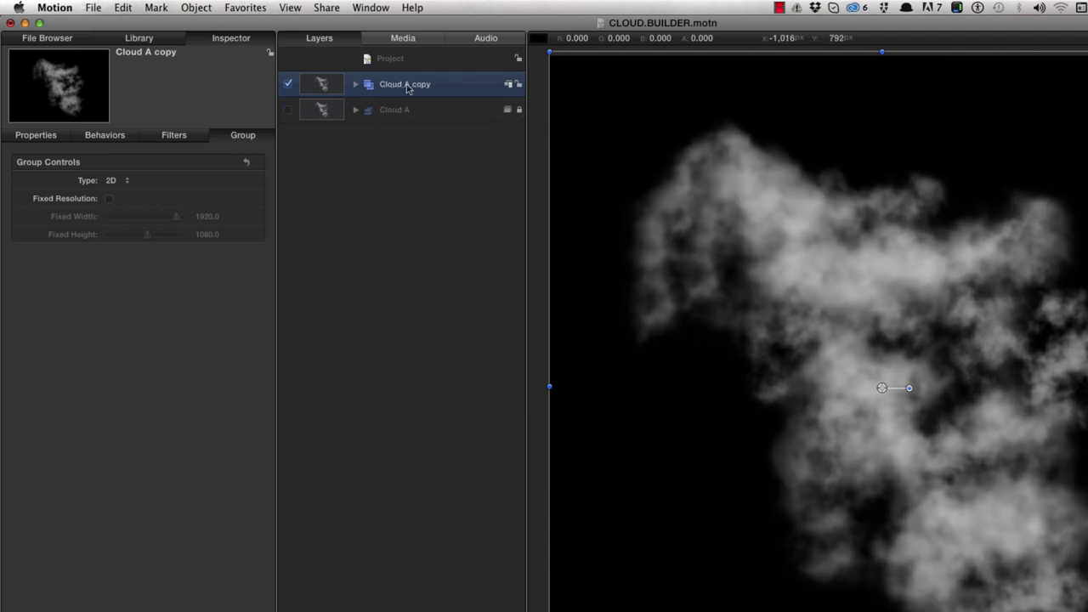
double_click(406, 85)
type("Cloud B")
key("Return")
Delete the four clone layers and the old Bezier Mask inside Cloud B
left_click(356, 84)
left_click(324, 113)
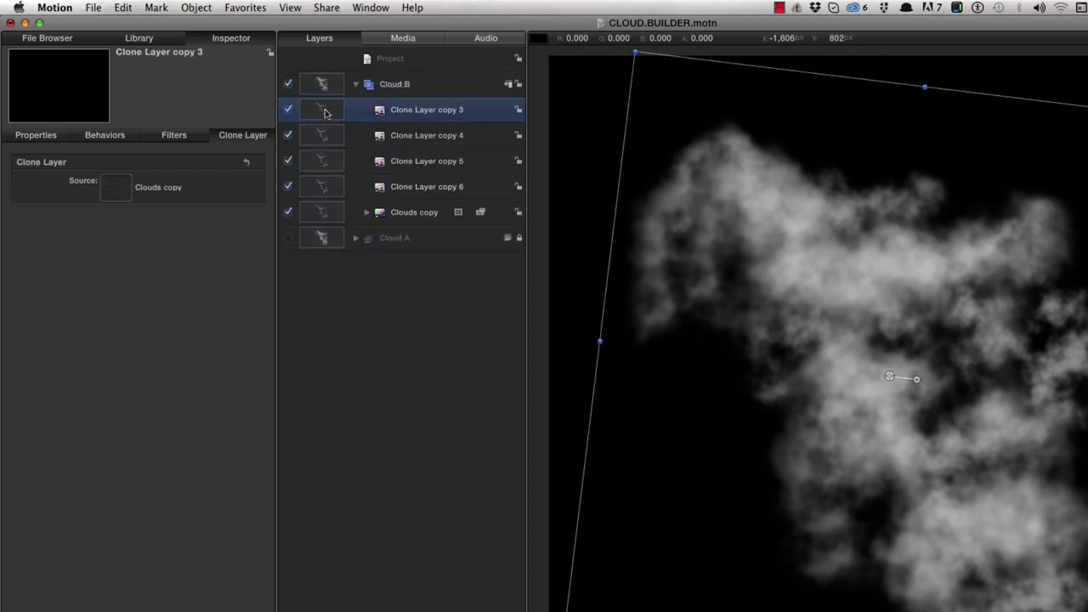
left_click(327, 187, "shift")
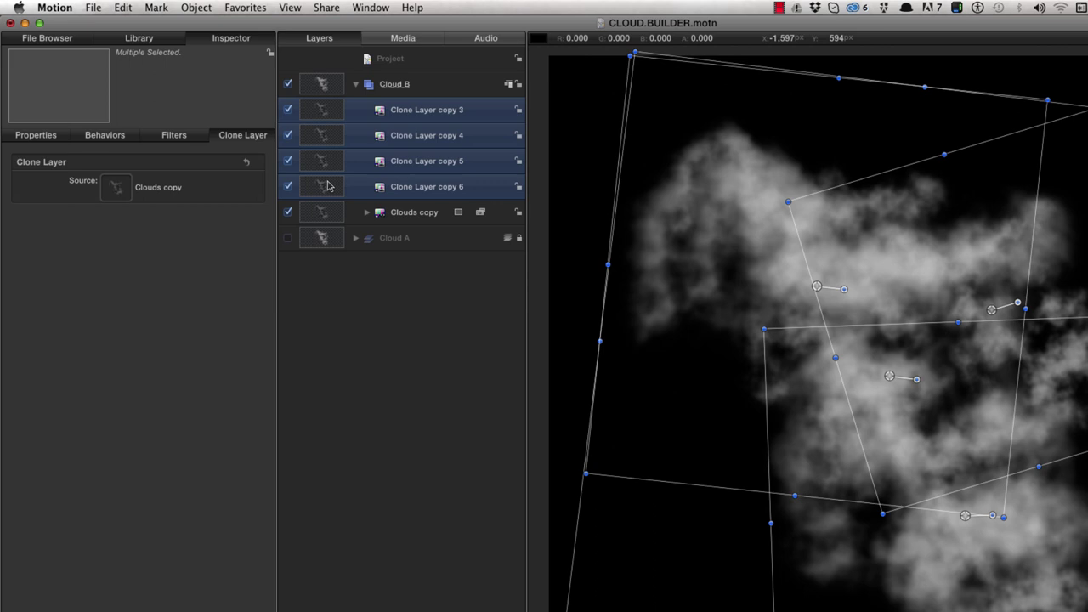
key("Delete")
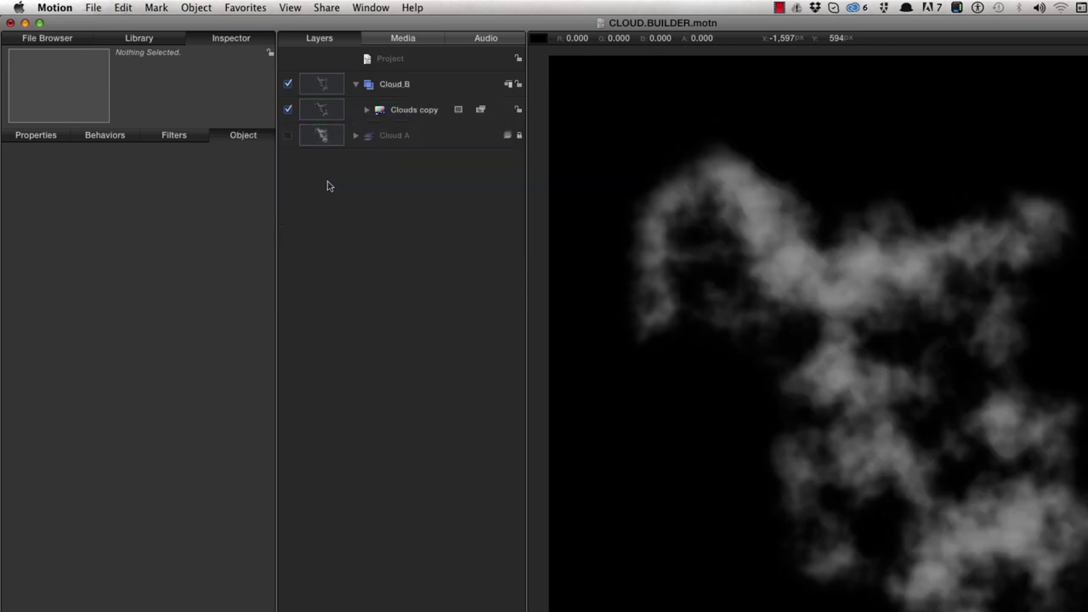
left_click(366, 109)
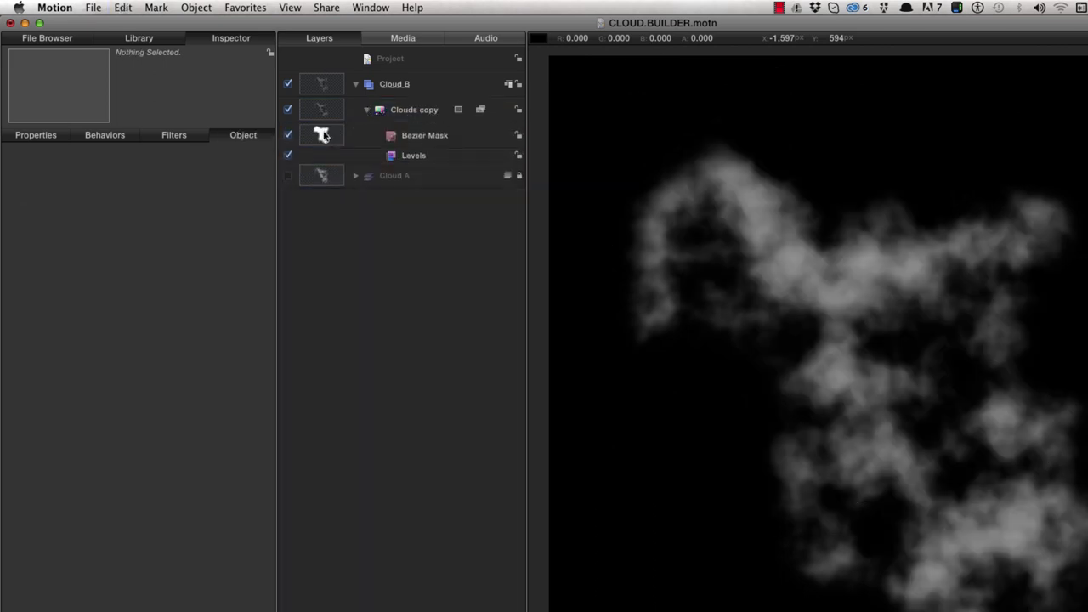
left_click(323, 136)
key("Delete")
Change the Clouds copy generator's Offset X to slide the cloud pattern sideways
left_click(325, 110)
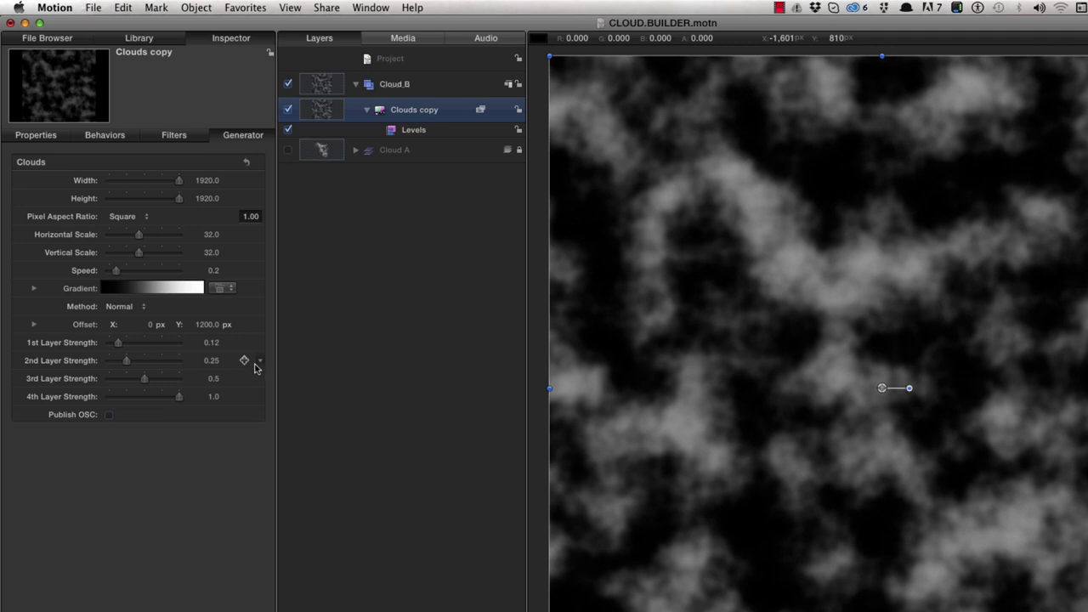
left_click(150, 324)
mouse_move(150, 328)
left_mouse_down()
mouse_move(463, 328)
mouse_move(142, 326)
left_mouse_up()
left_click(142, 327)
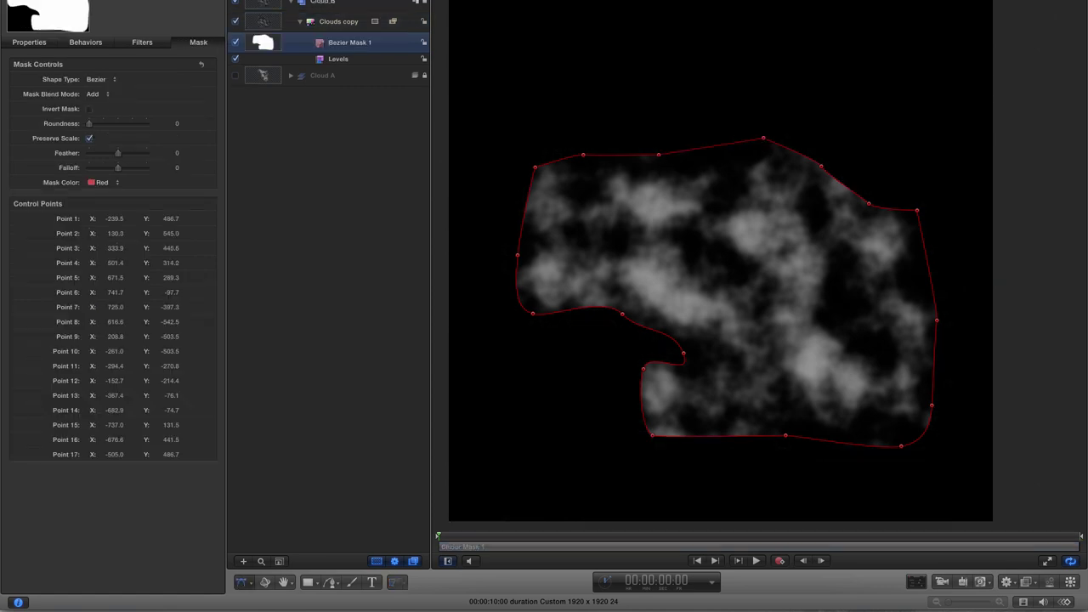
Set the mask feather to -200 and turn on keyframe recording at the clip's last frame
left_click(176, 153)
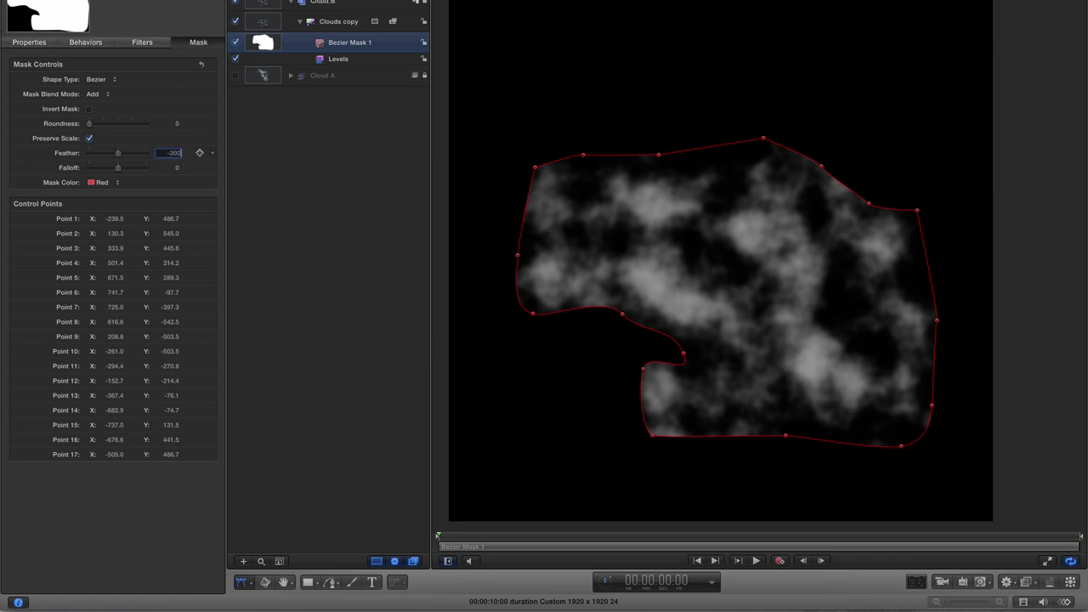
key("Return")
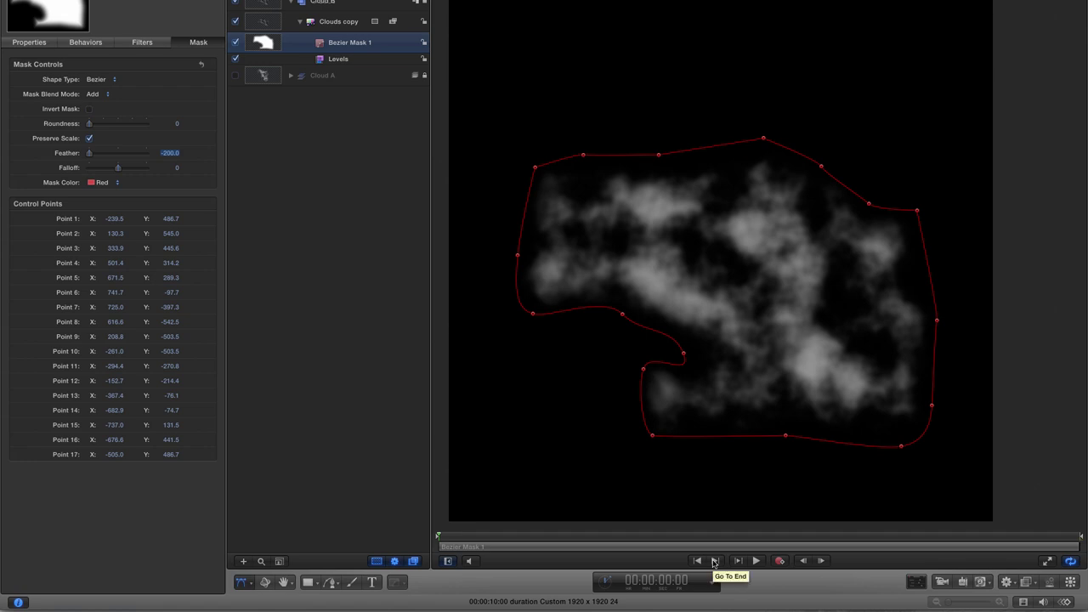
left_click(714, 561)
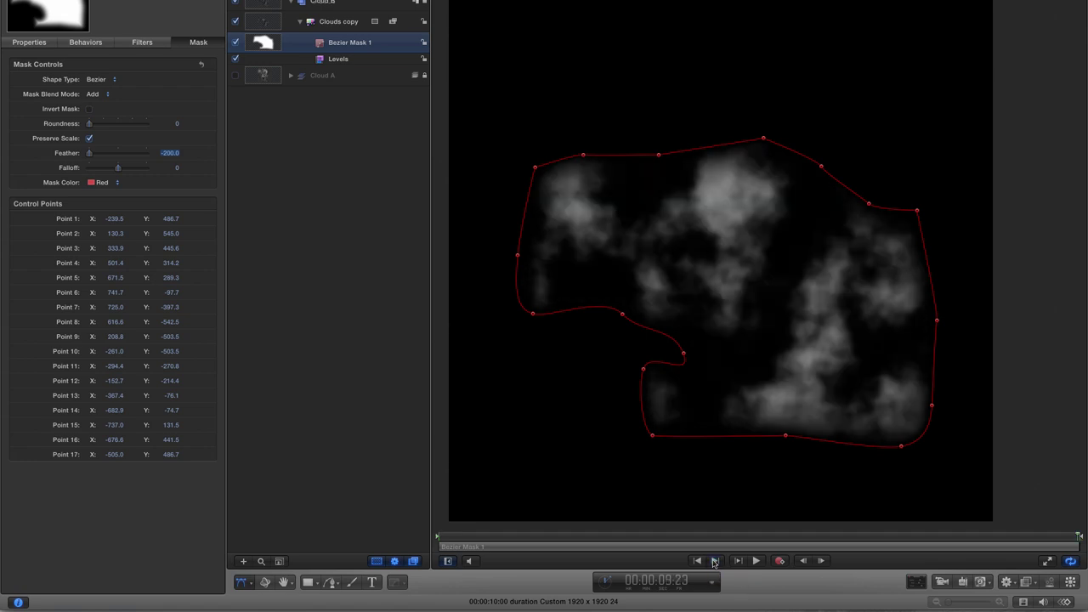
left_click(780, 561)
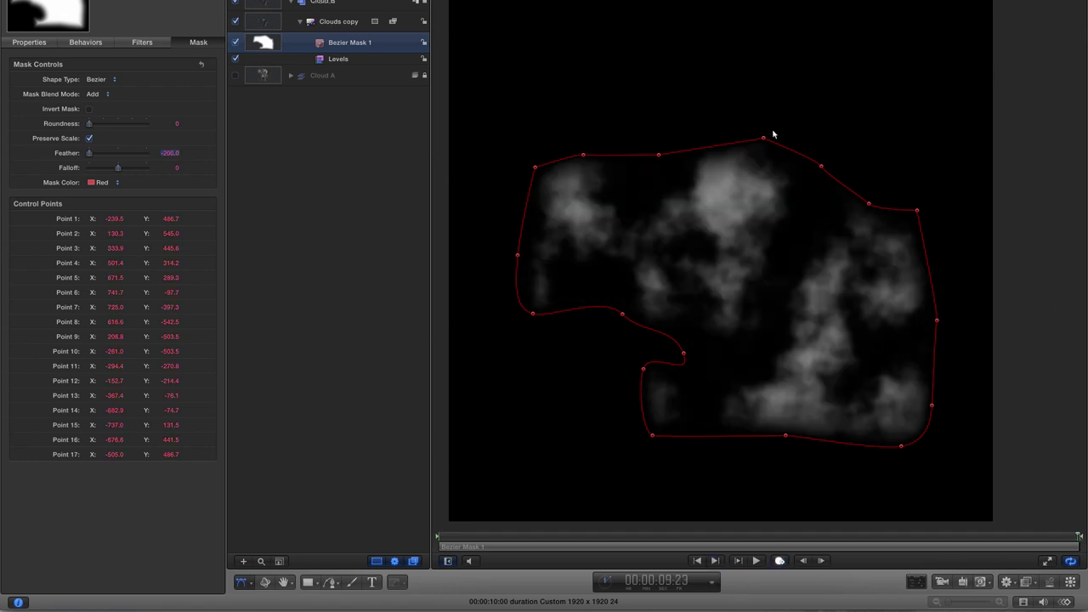
Reshape the mask by dragging points 1, 2, 4, 5, 8, 9, 10, 12, 13 and 17 outward
mouse_move(764, 139)
left_mouse_down()
mouse_move(739, 93)
mouse_move(751, 79)
left_mouse_up()
left_click_drag(917, 209, 955, 180)
left_click_drag(867, 205, 854, 136)
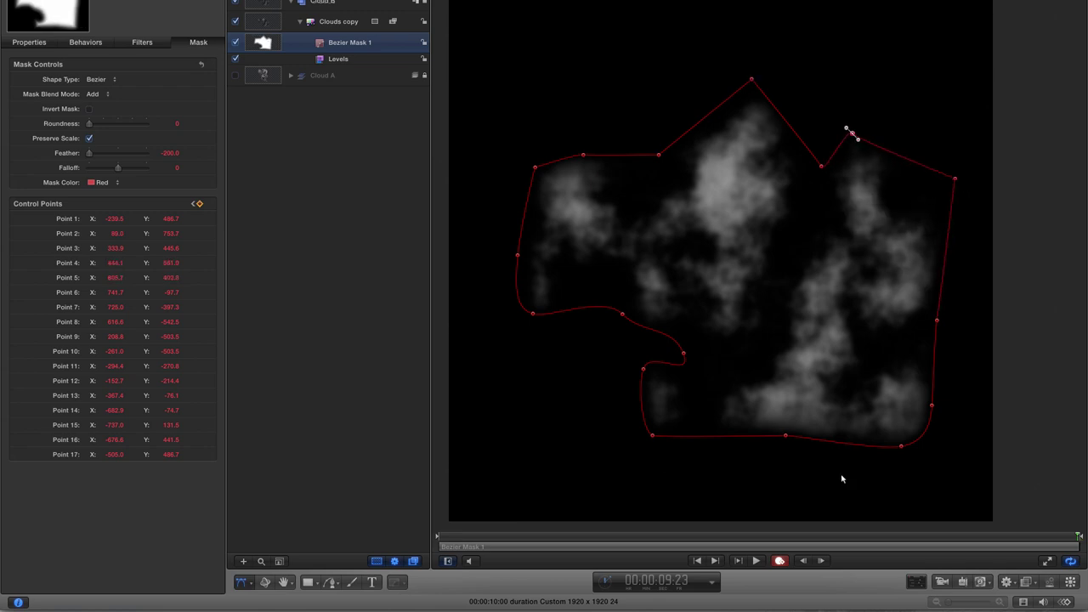
left_click_drag(784, 436, 781, 483)
left_click_drag(901, 446, 928, 480)
left_click_drag(622, 316, 608, 360)
left_click_drag(684, 353, 707, 408)
left_click_drag(653, 435, 718, 448)
left_click_drag(583, 154, 575, 115)
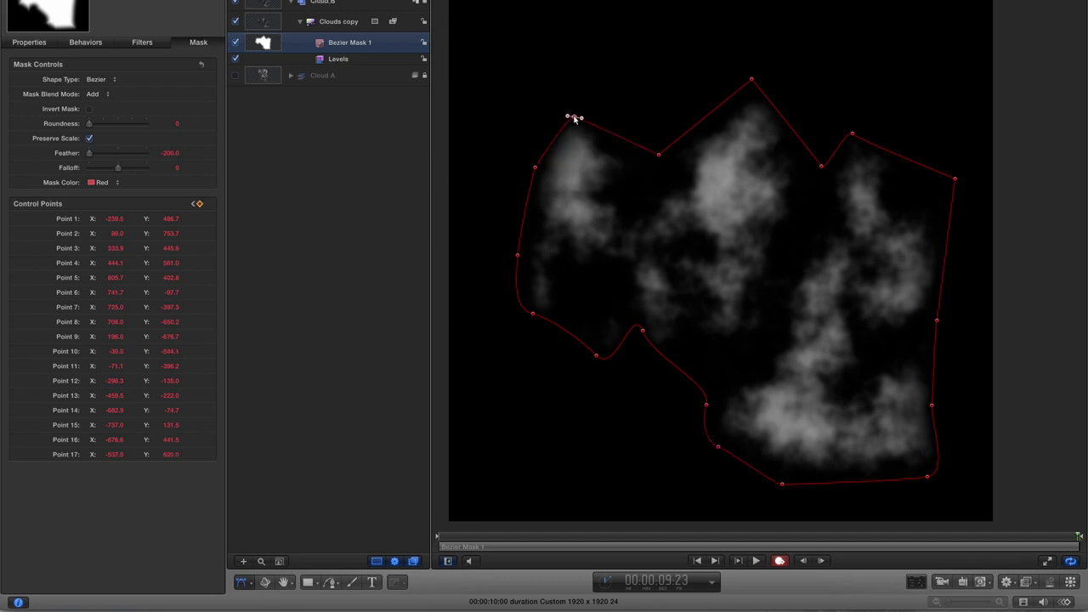
left_click_drag(658, 154, 652, 66)
Make mask point 2 smooth, raise point 17 slightly, and preview the animated clouds
right_click(752, 81)
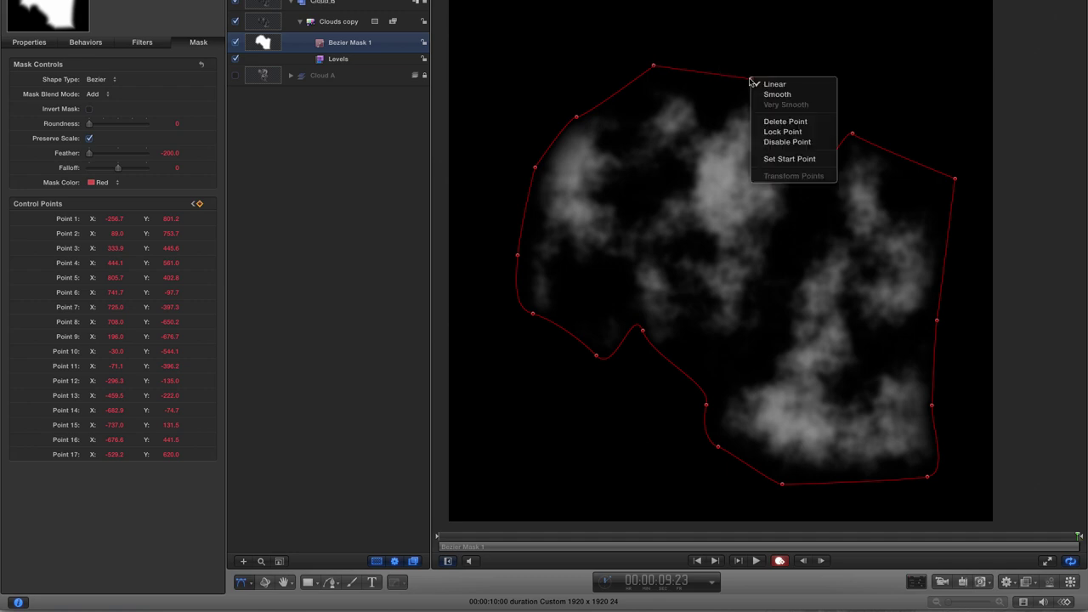
left_click(774, 94)
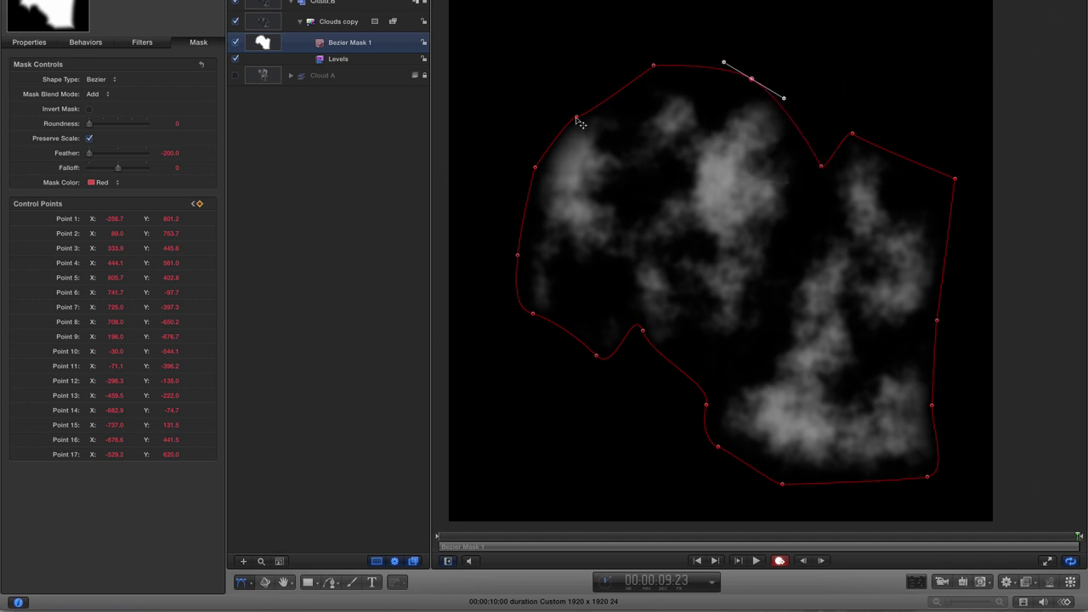
left_click_drag(576, 119, 572, 100)
left_click_drag(465, 536, 1085, 514)
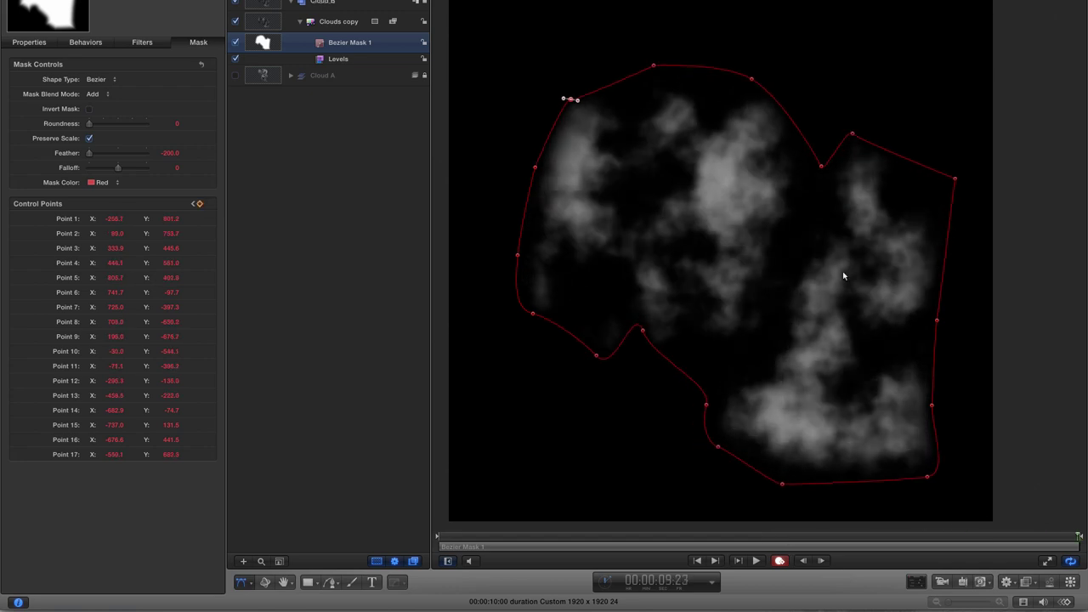
left_click(263, 22)
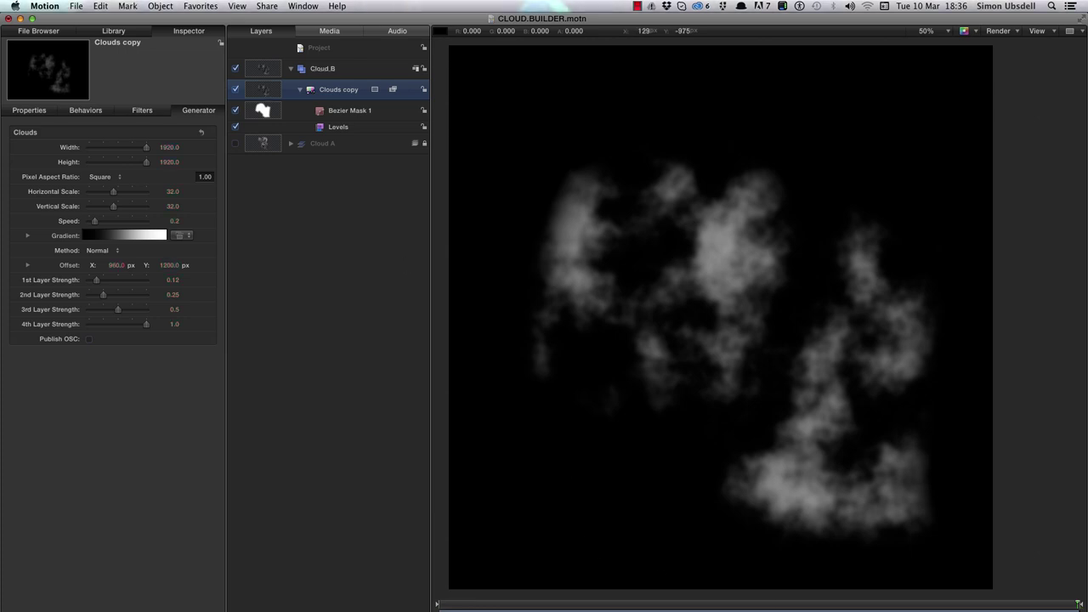
Clone Clouds copy at about 75% size, then add a duplicate moved up-left and rotated about 54°
key("F1")
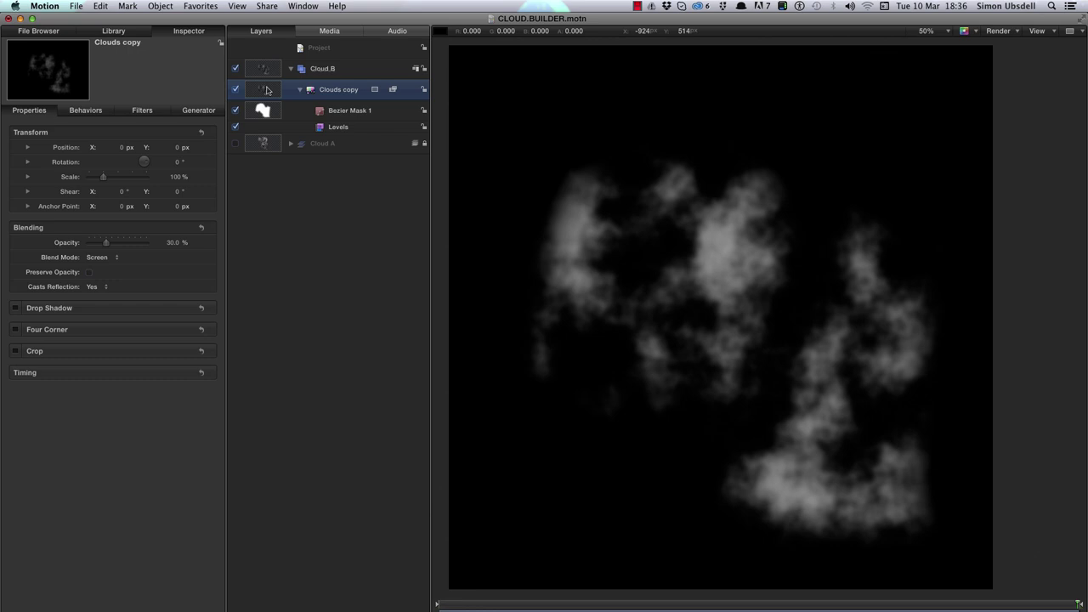
key("k")
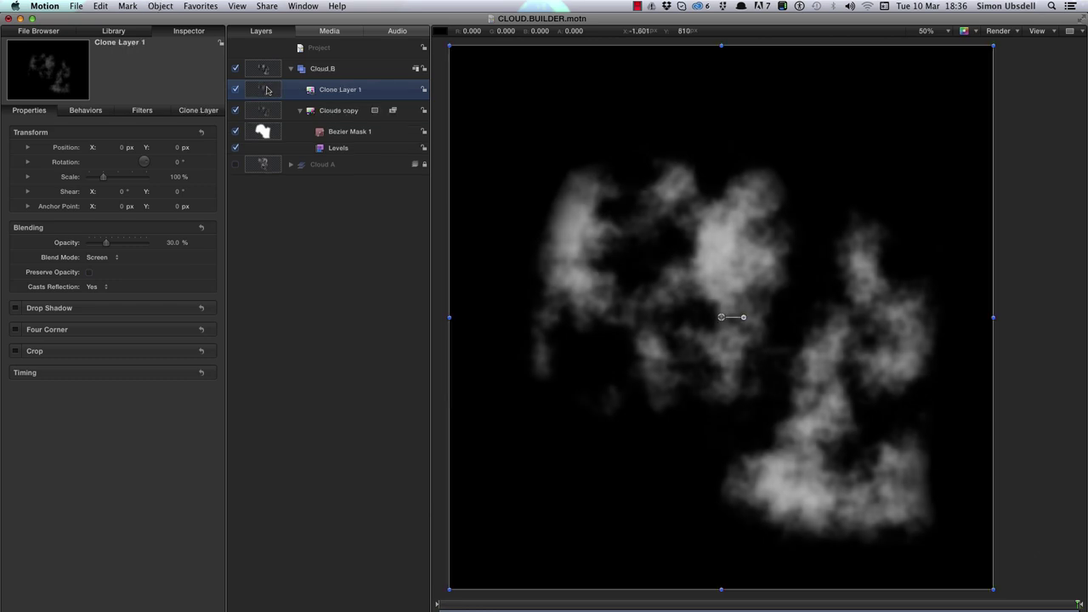
left_click_drag(450, 46, 645, 219)
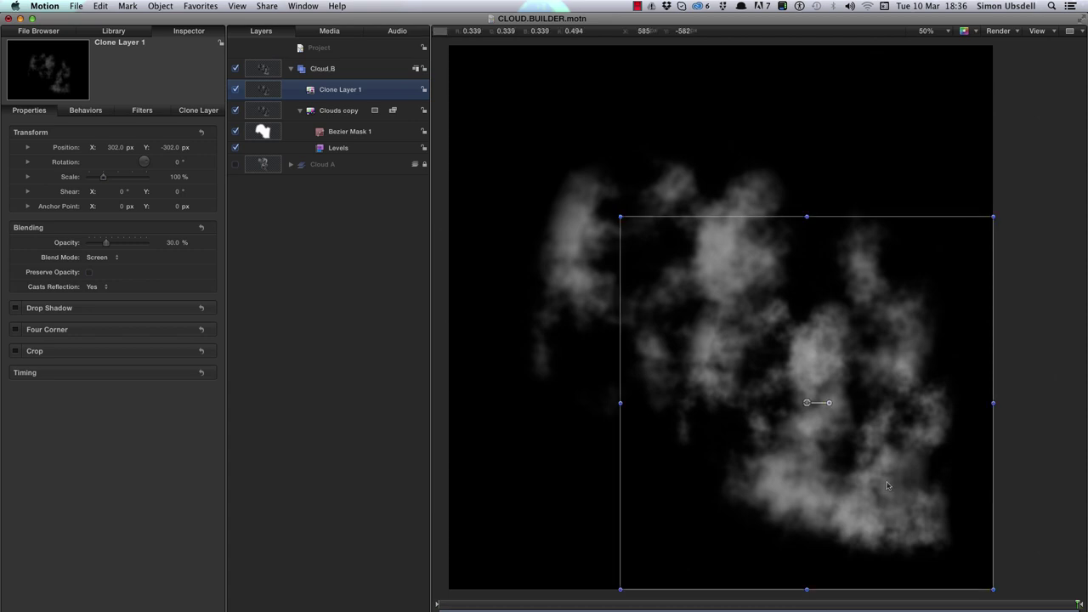
key("super+d")
mouse_move(886, 485)
left_mouse_down()
mouse_move(779, 384)
mouse_move(736, 319)
mouse_move(766, 304)
mouse_move(819, 344)
left_mouse_up()
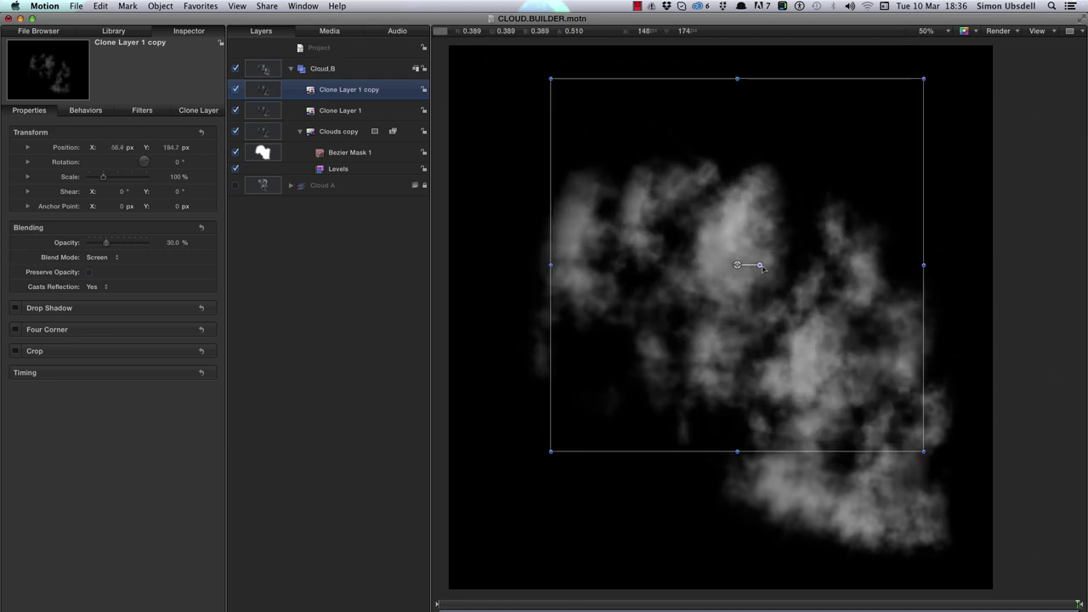
mouse_move(763, 267)
left_mouse_down()
mouse_move(753, 243)
mouse_move(763, 223)
mouse_move(700, 240)
mouse_move(757, 238)
mouse_move(670, 326)
mouse_move(690, 318)
left_mouse_up()
Add another clone duplicate, rotated further, shrunk and shifted up-right
key("super+d")
left_click_drag(627, 349, 548, 357)
left_click_drag(452, 151, 518, 240)
left_click_drag(748, 561, 814, 545)
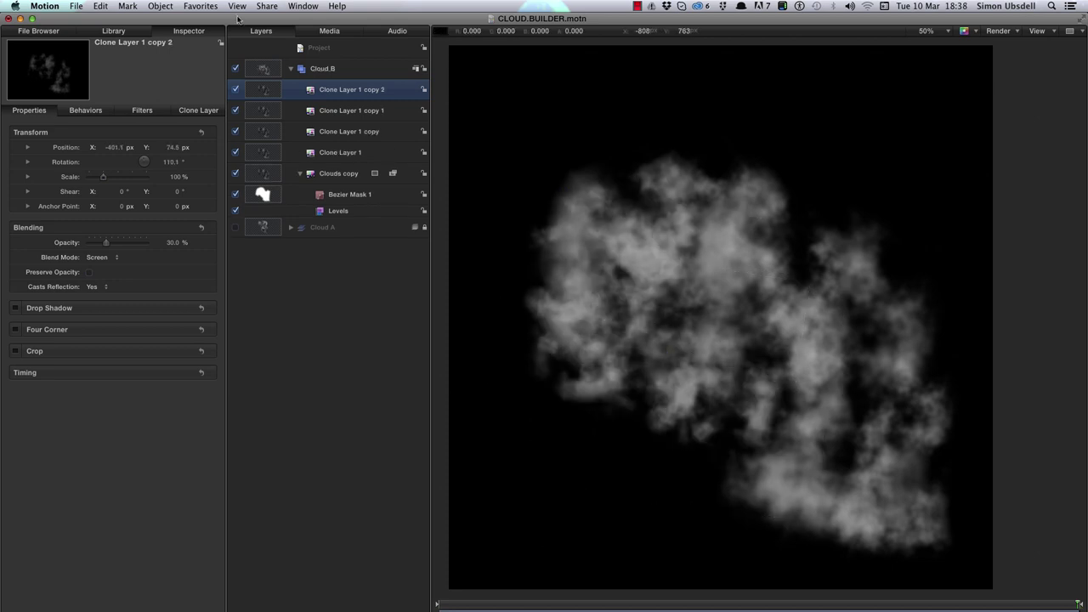
Export the project as the movie CLOUD.B.mov
left_click(269, 5)
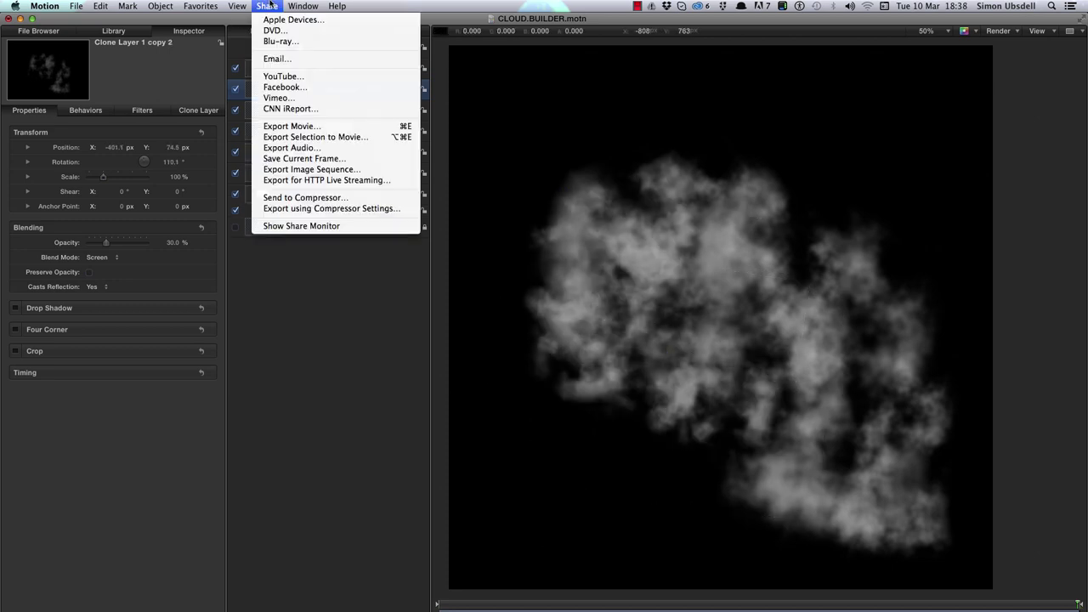
left_click(292, 126)
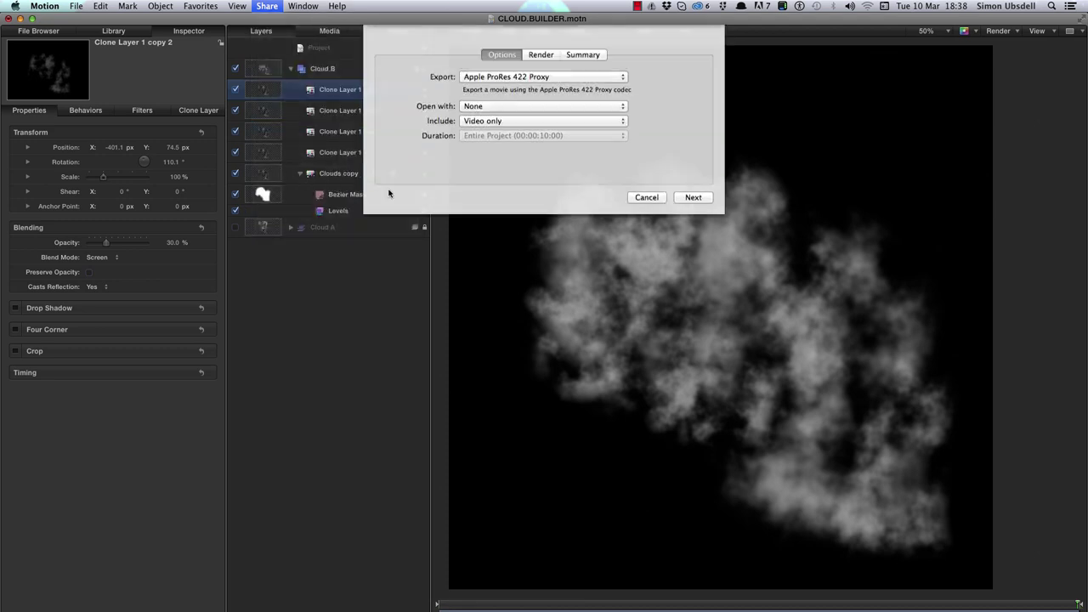
key("Return")
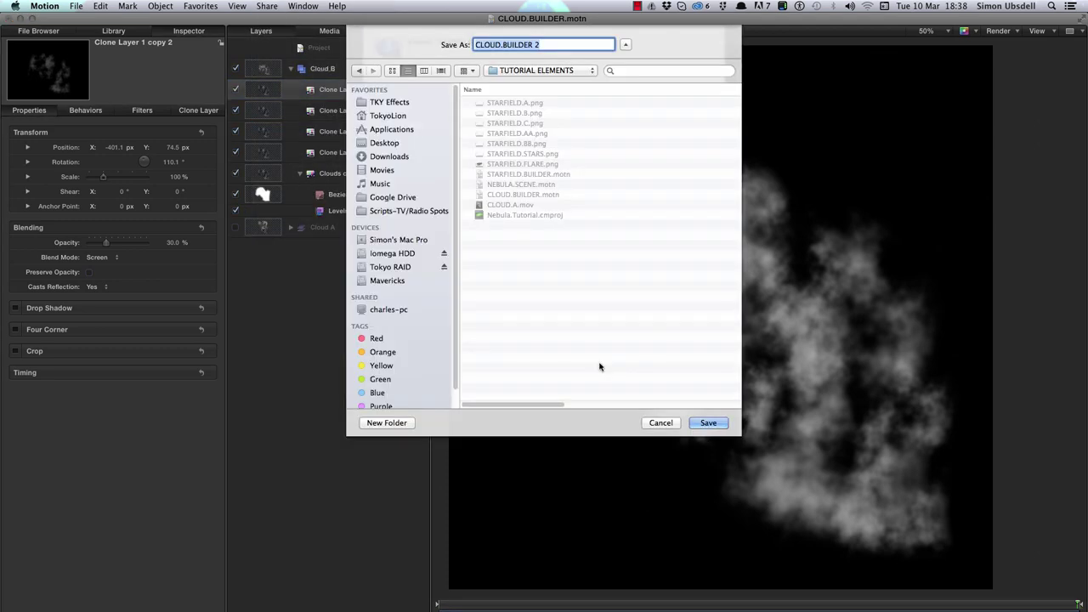
left_click(515, 204)
double_click(502, 39)
type("B.mov")
key("Return")
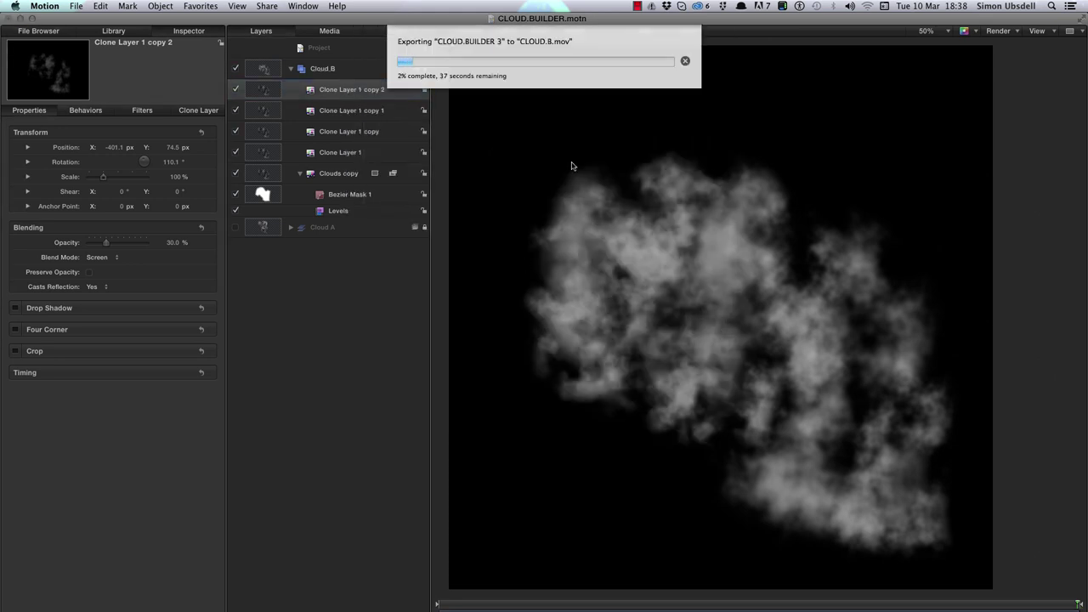